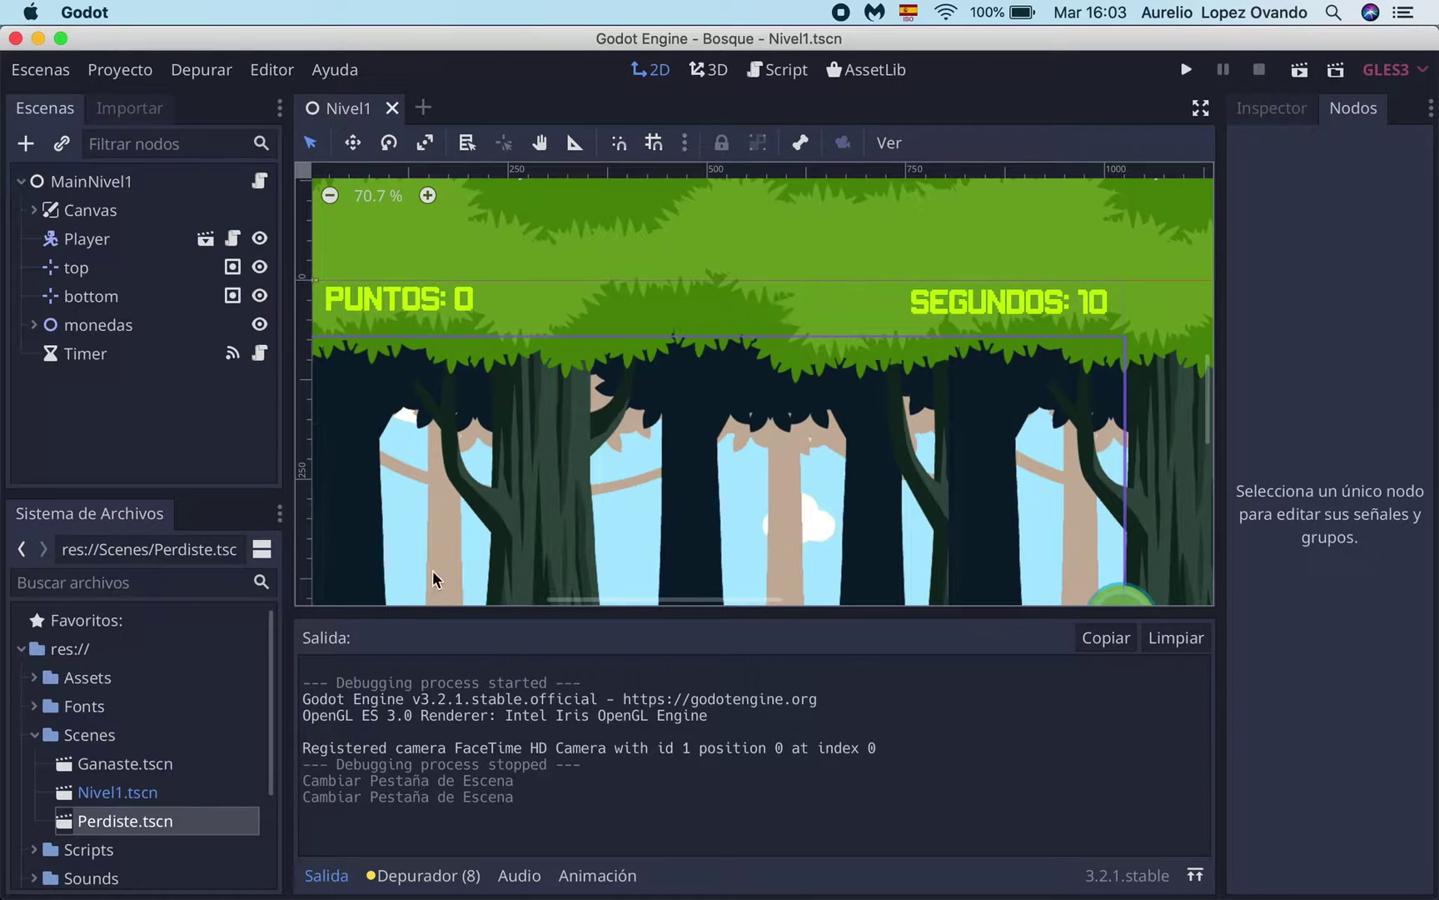
Open Ganaste.tscn from the FileSystem dock in its own scene tab
scroll(187, 720, "down", 2)
scroll(138, 718, "down", 2)
scroll(138, 718, "up", 1)
left_click(149, 676)
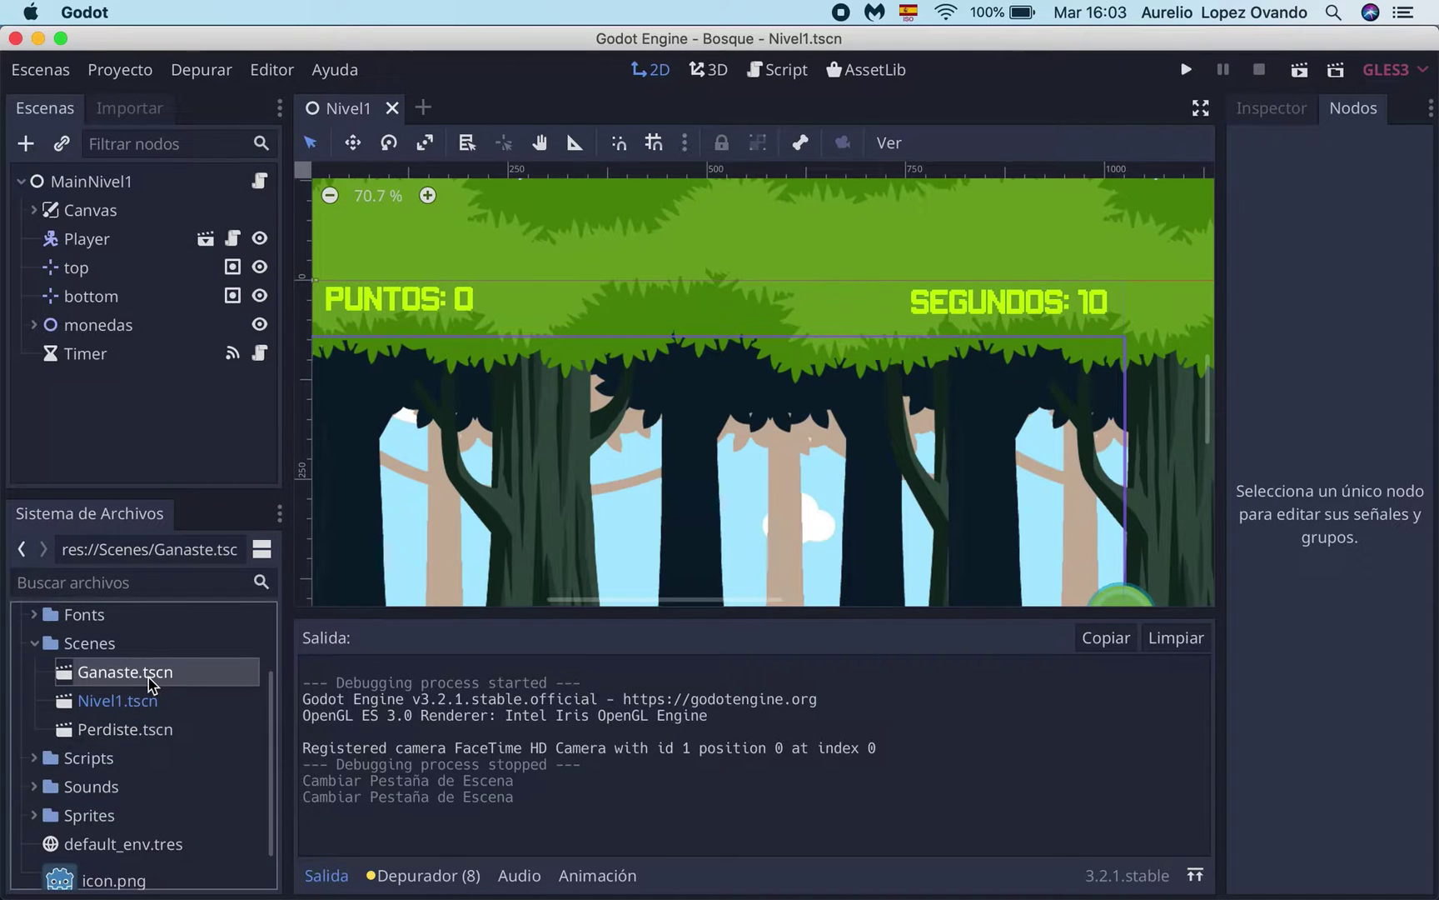
double_click(149, 679)
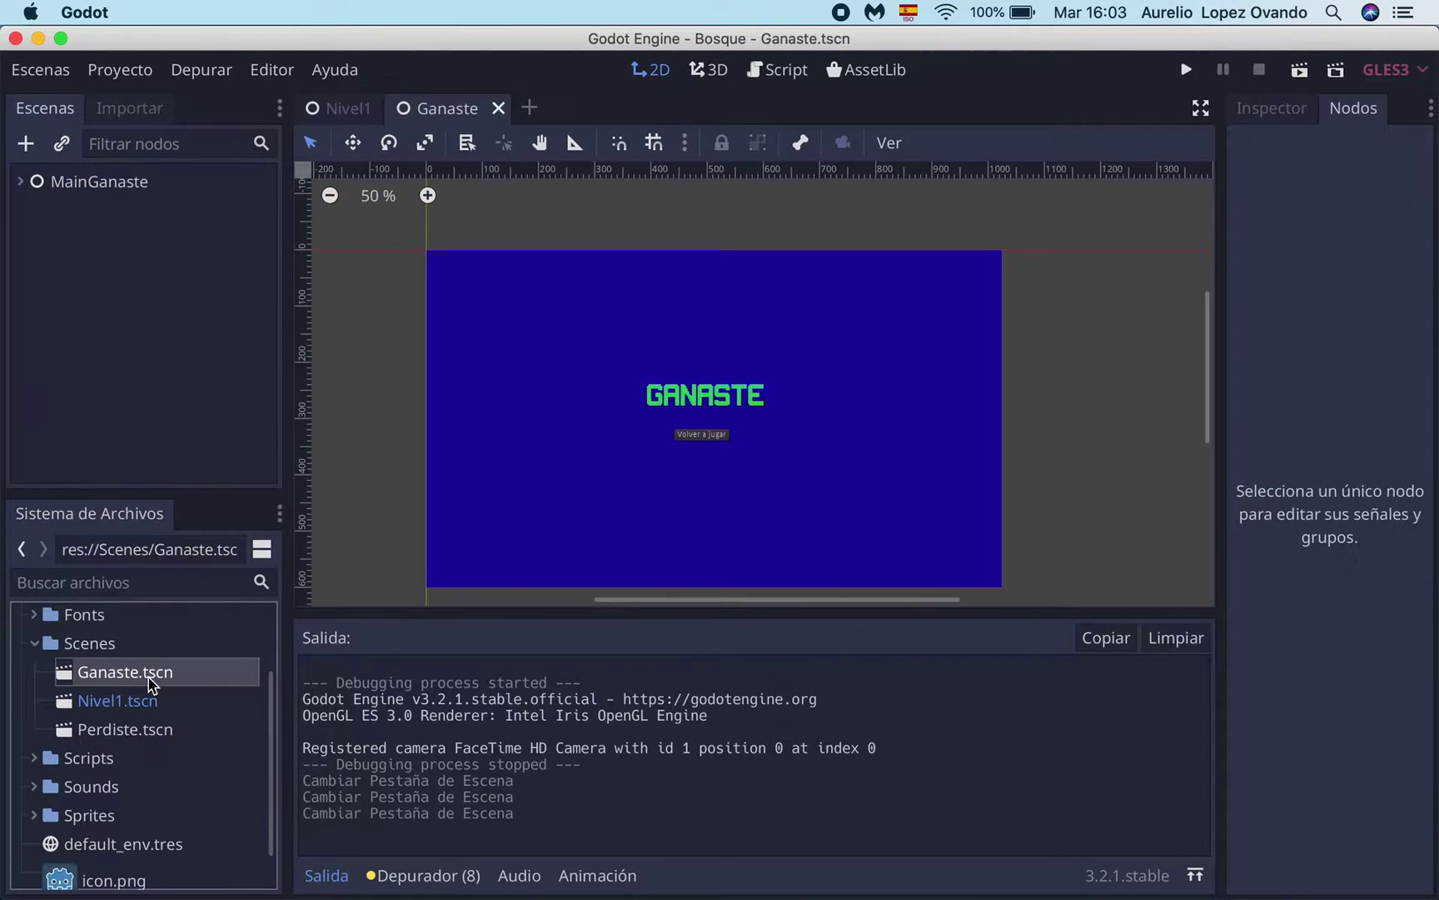
Zoom in and out on the Ganaste win scene, then return to the Nivel1 scene tab
left_click(427, 195)
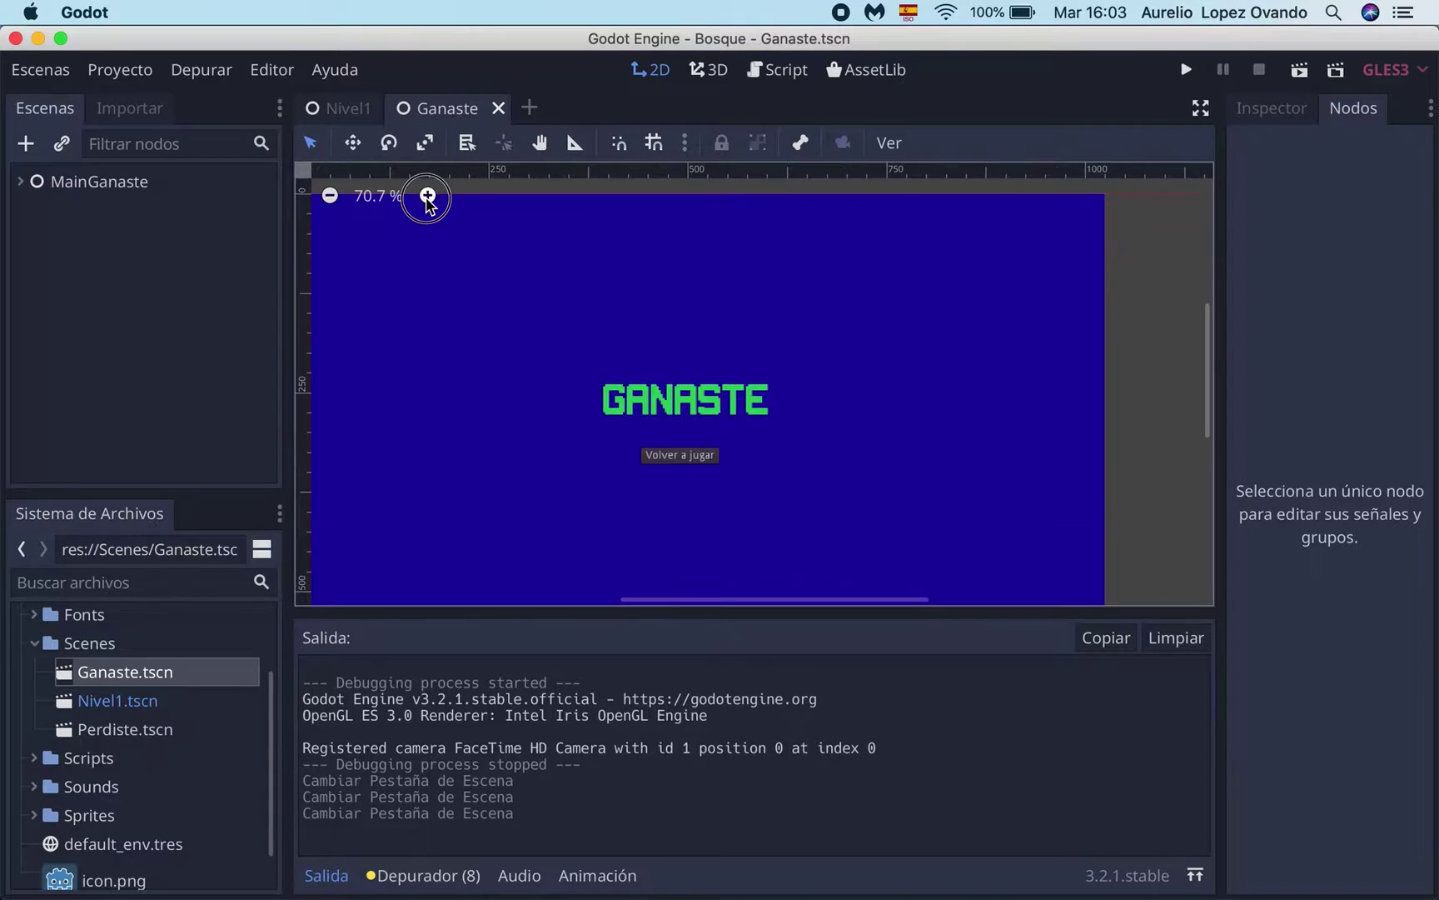
left_click(427, 194)
left_click(659, 496)
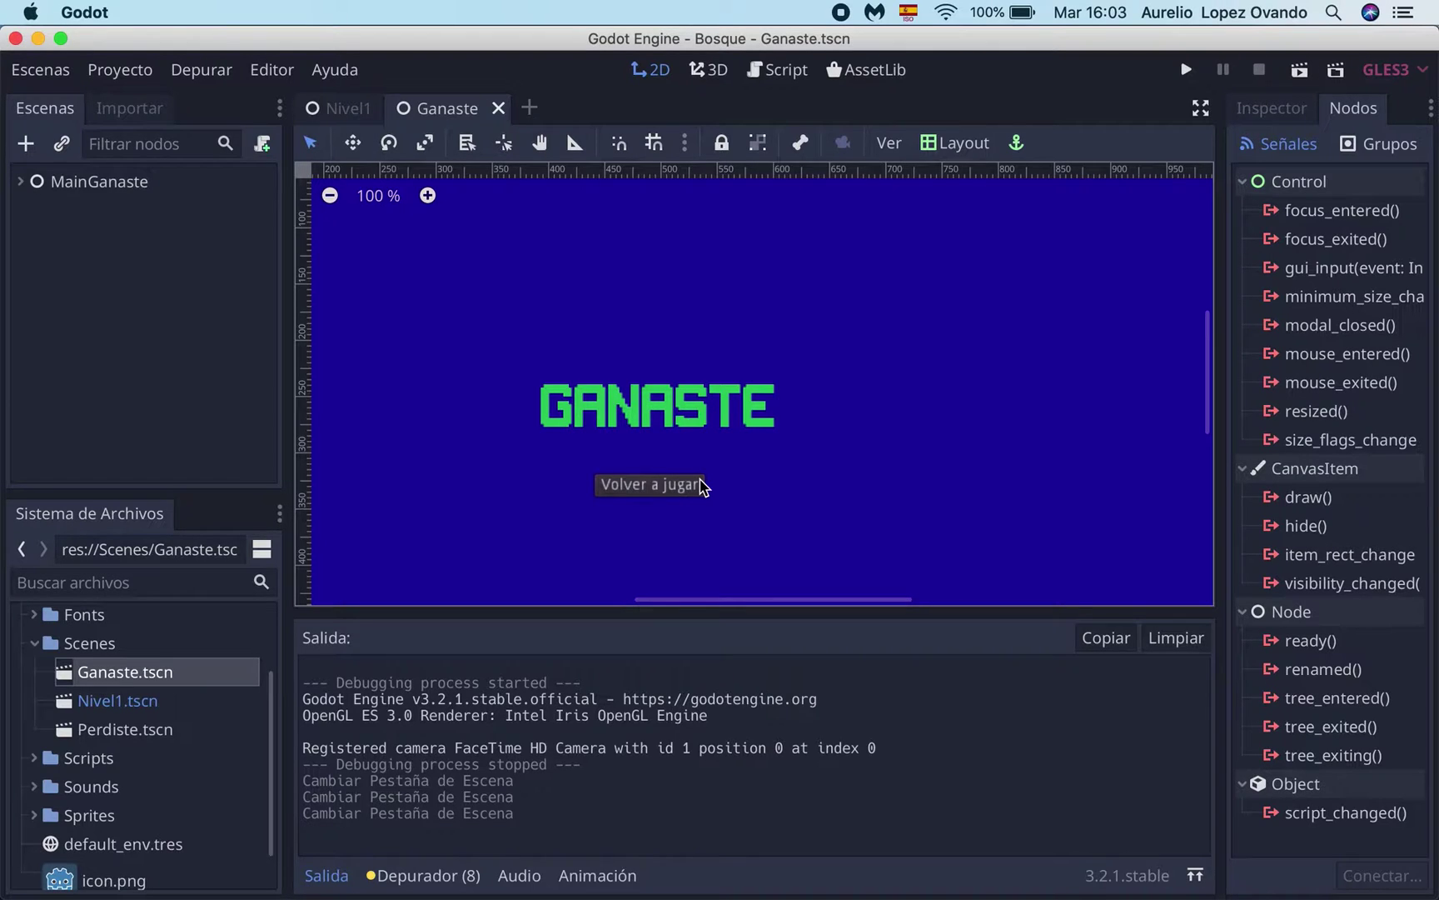
left_click(329, 195)
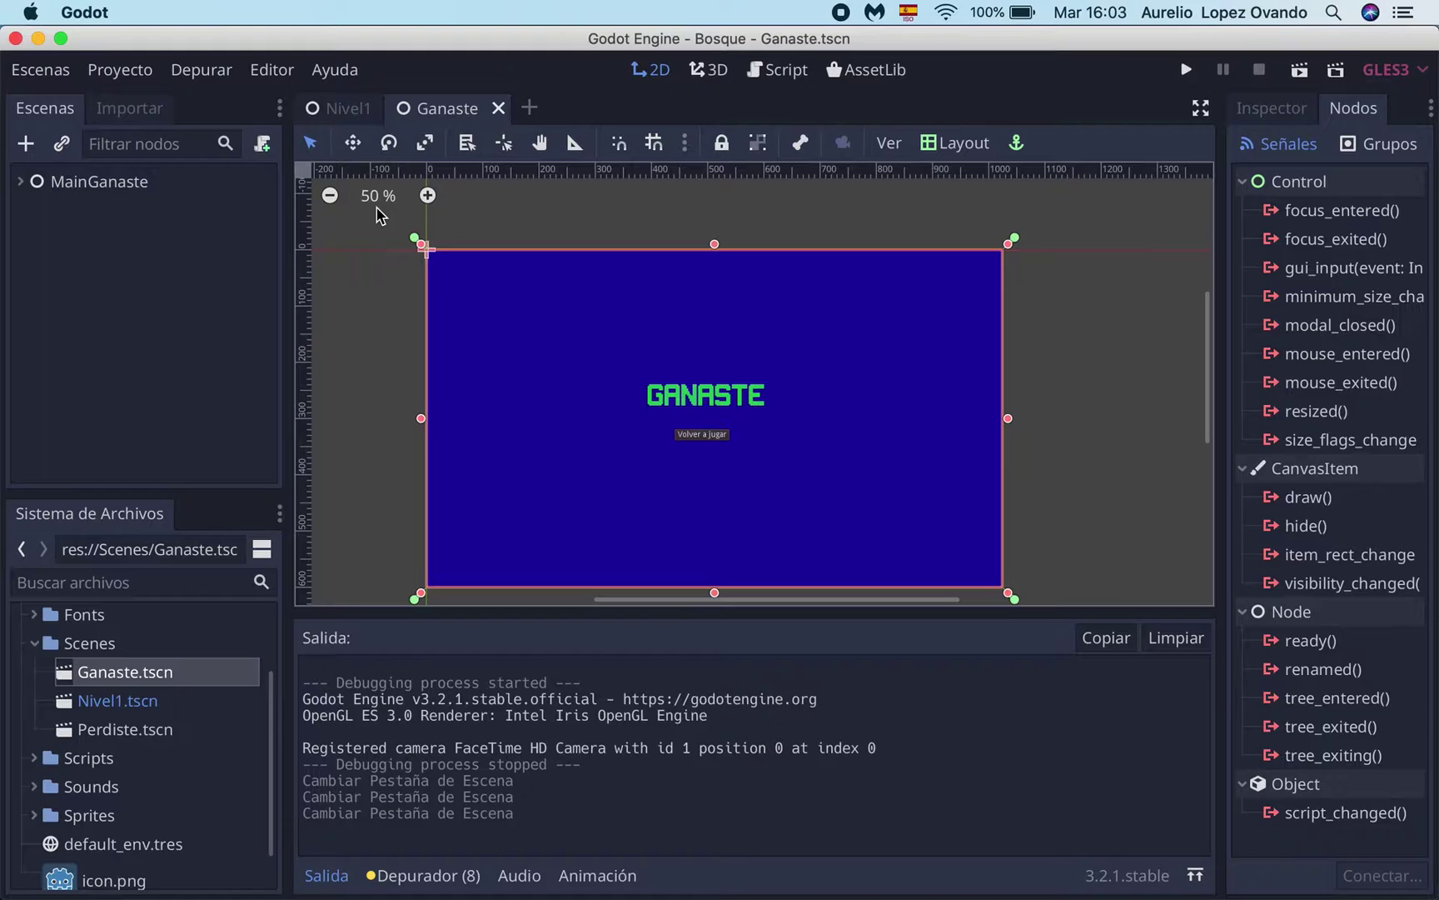
left_click(351, 110)
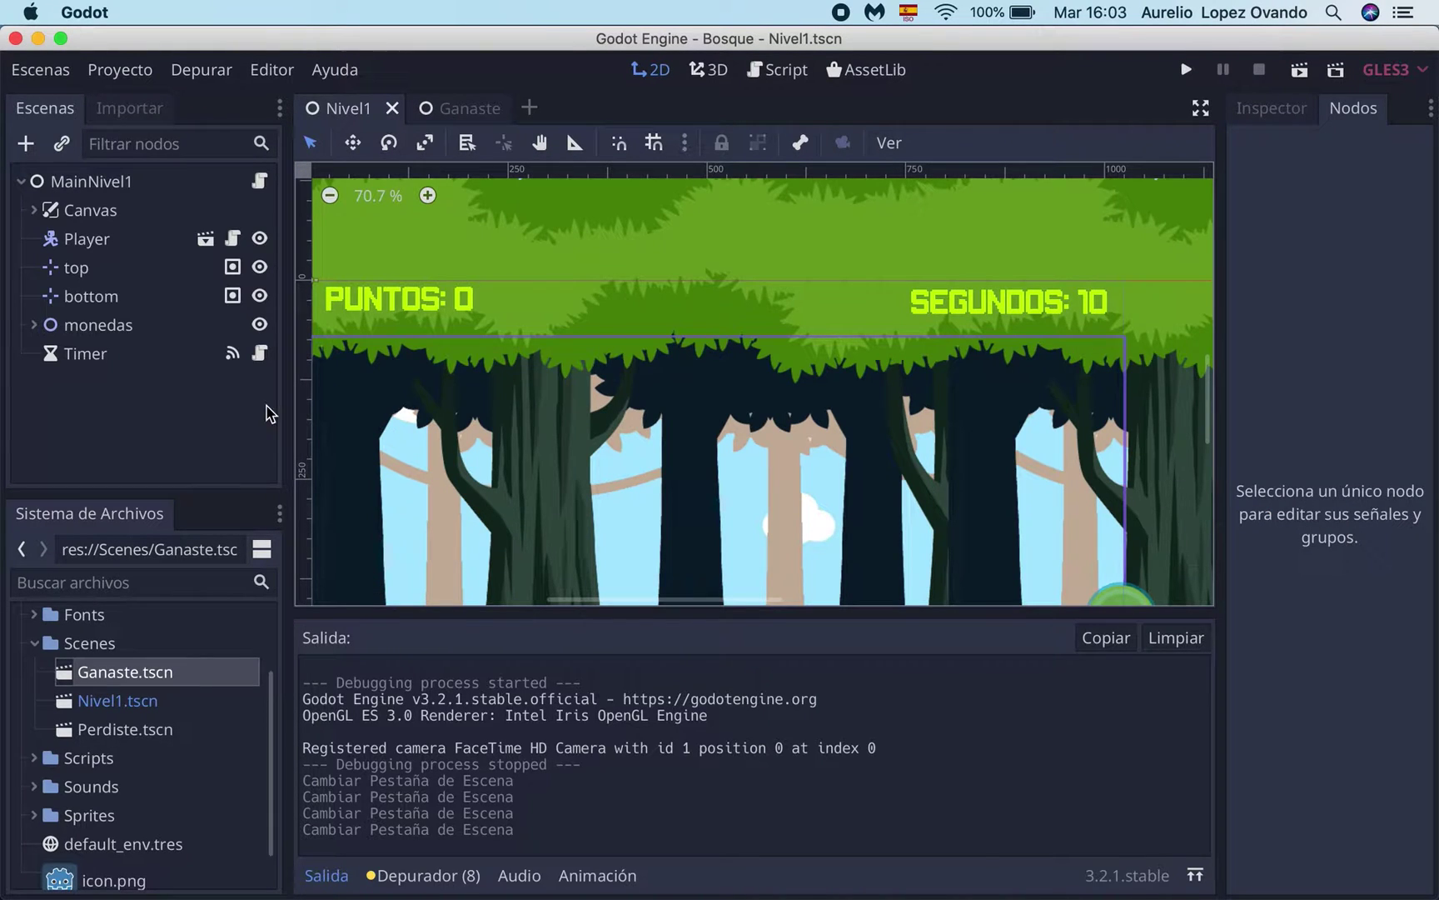
Review the line-16 change_scene call in Principal.gd, then show the Ganaste scene in 2D
left_click(259, 183)
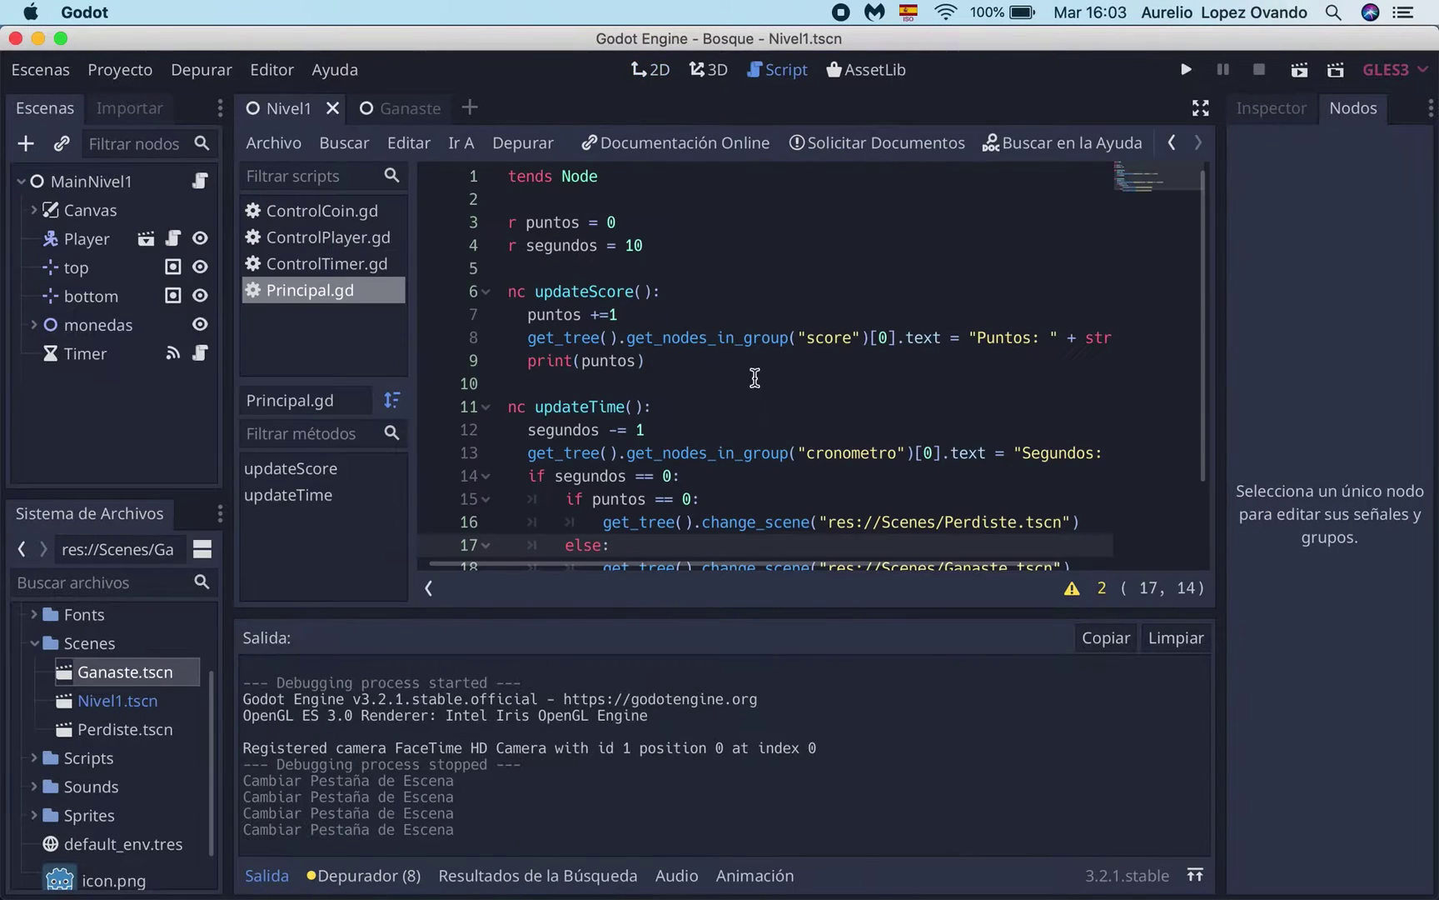
scroll(781, 337, "down", 2)
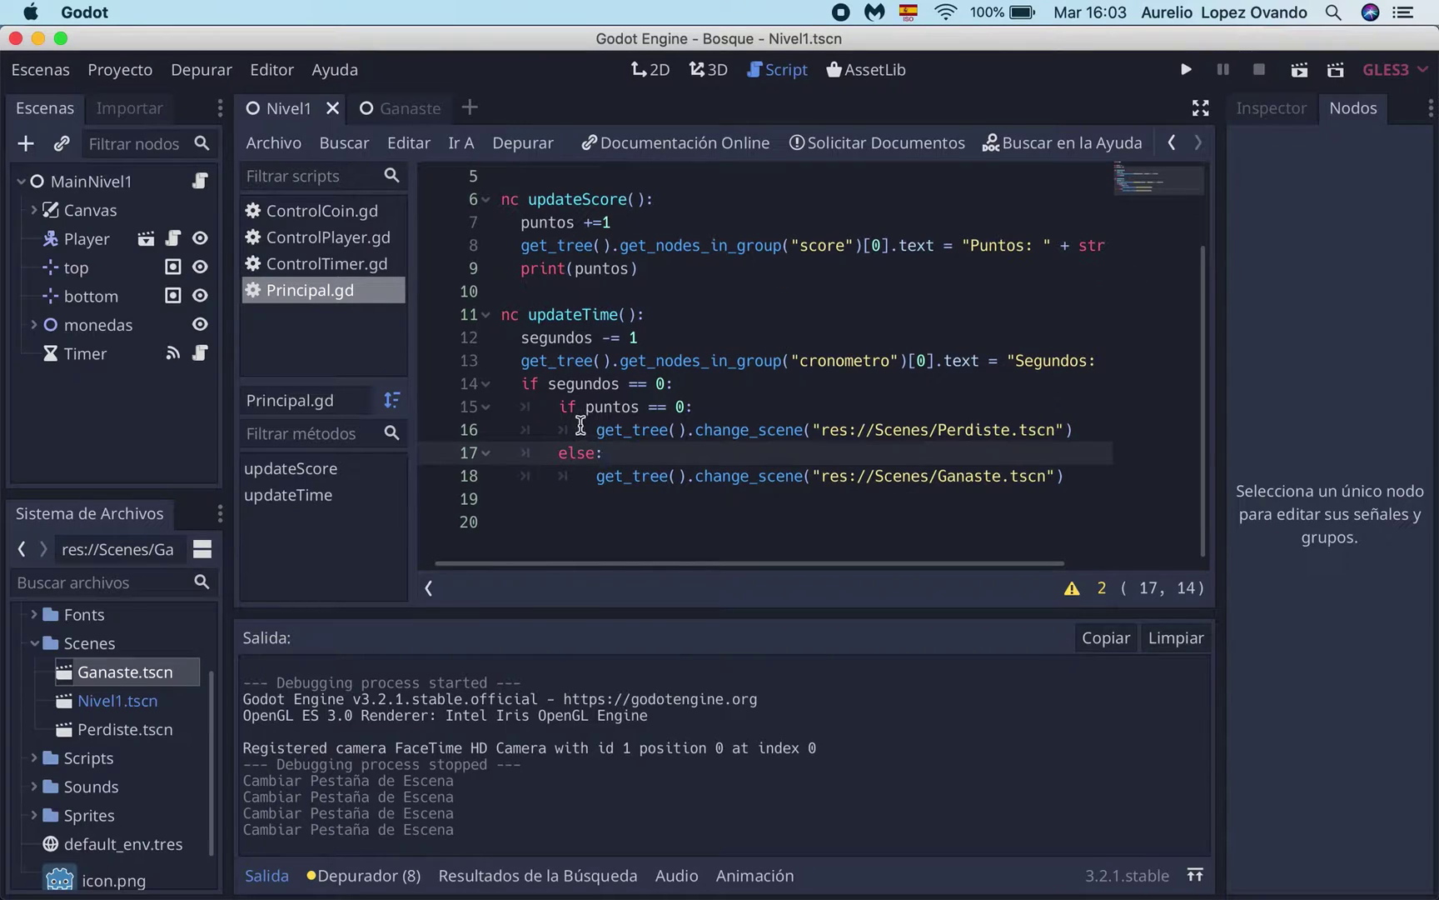
left_click_drag(595, 428, 685, 429)
left_click_drag(786, 421, 1096, 429)
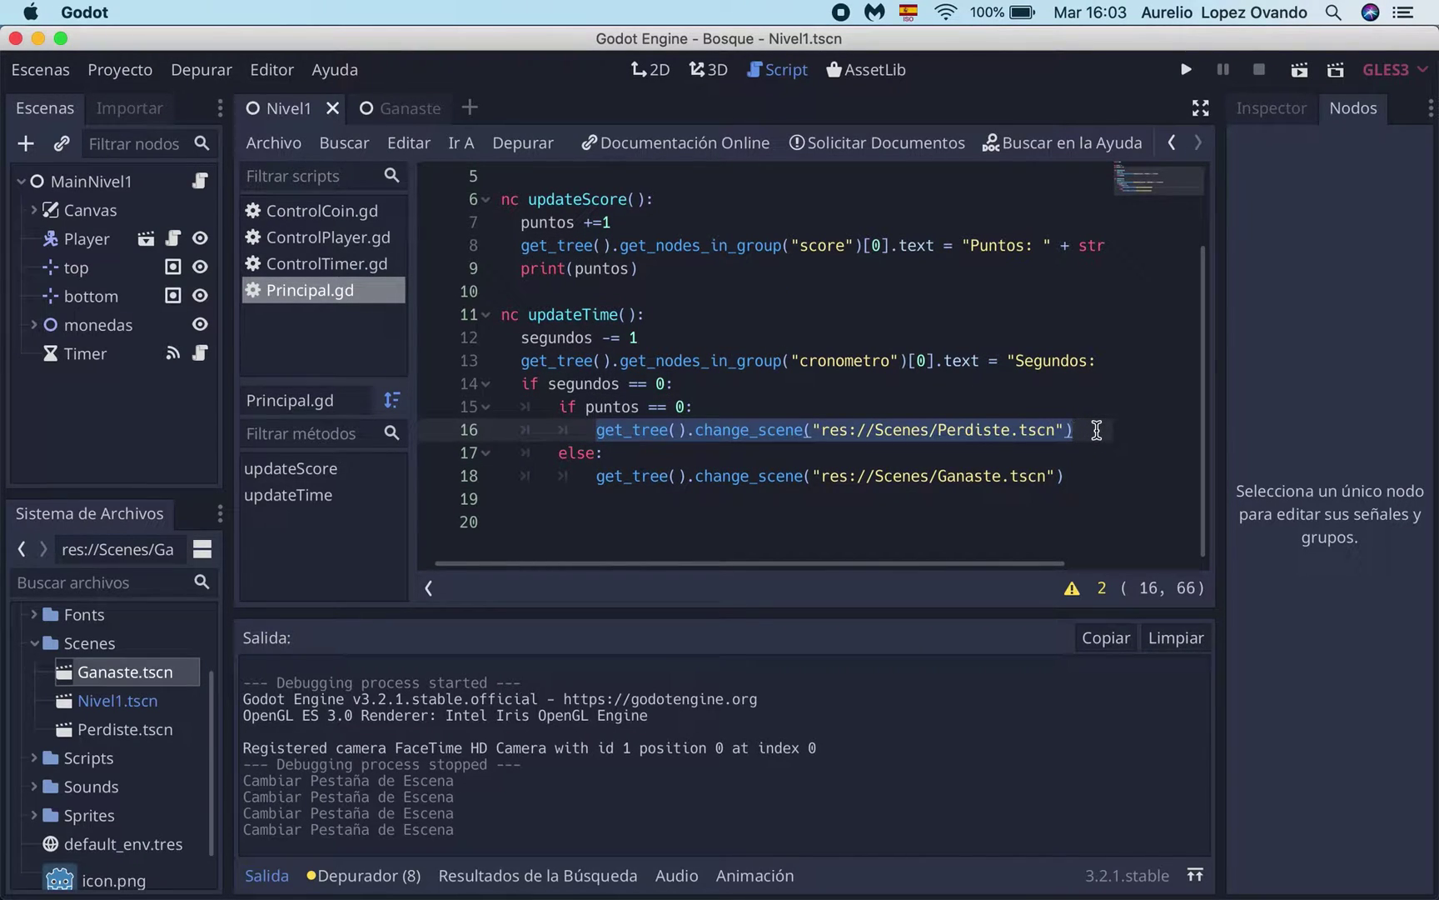
left_click(626, 409)
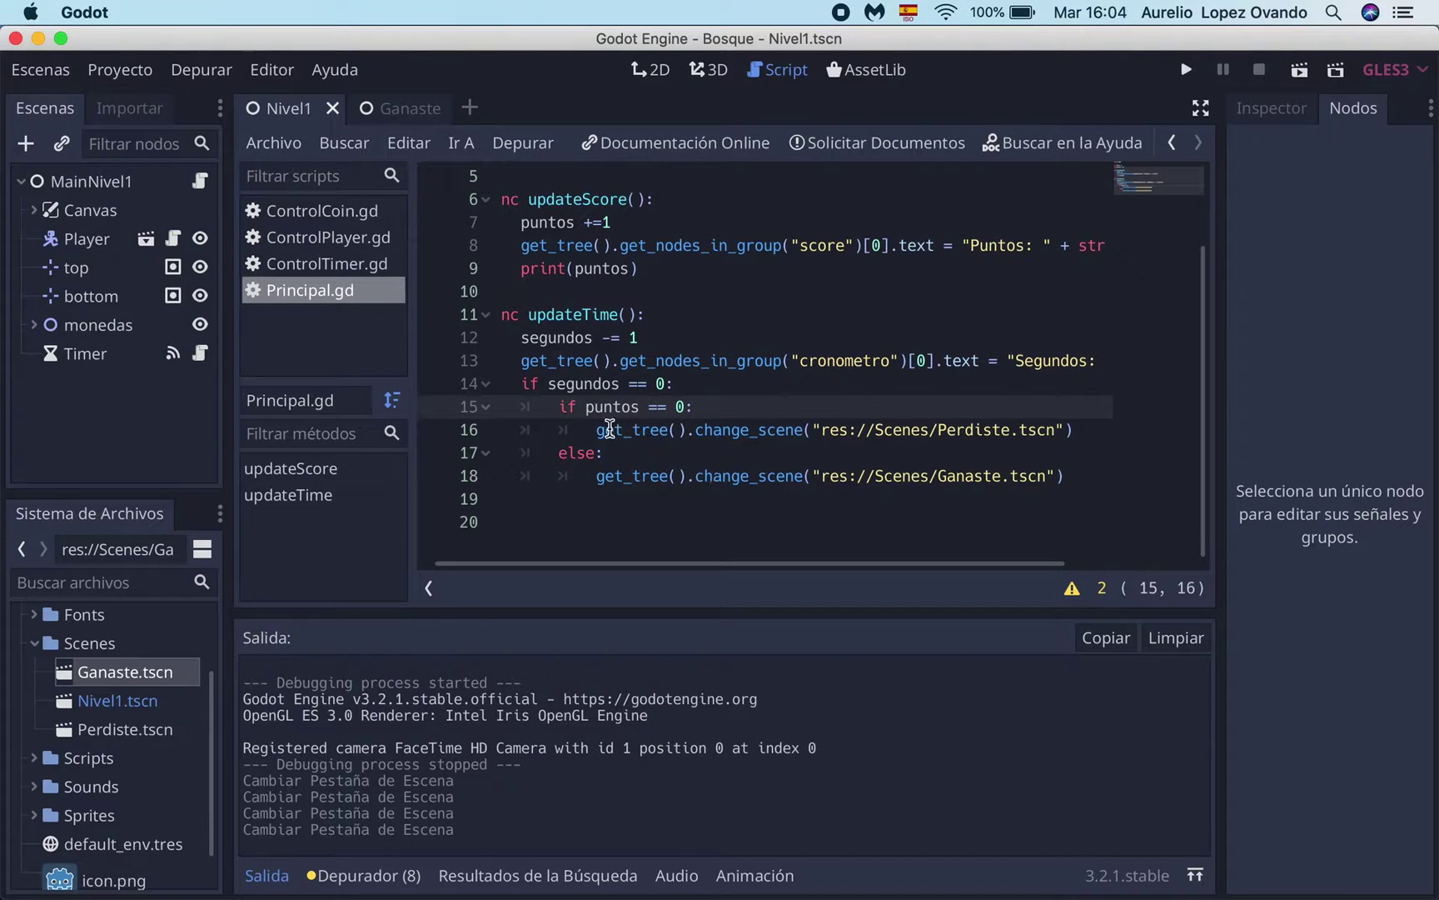
left_click_drag(595, 429, 1123, 430)
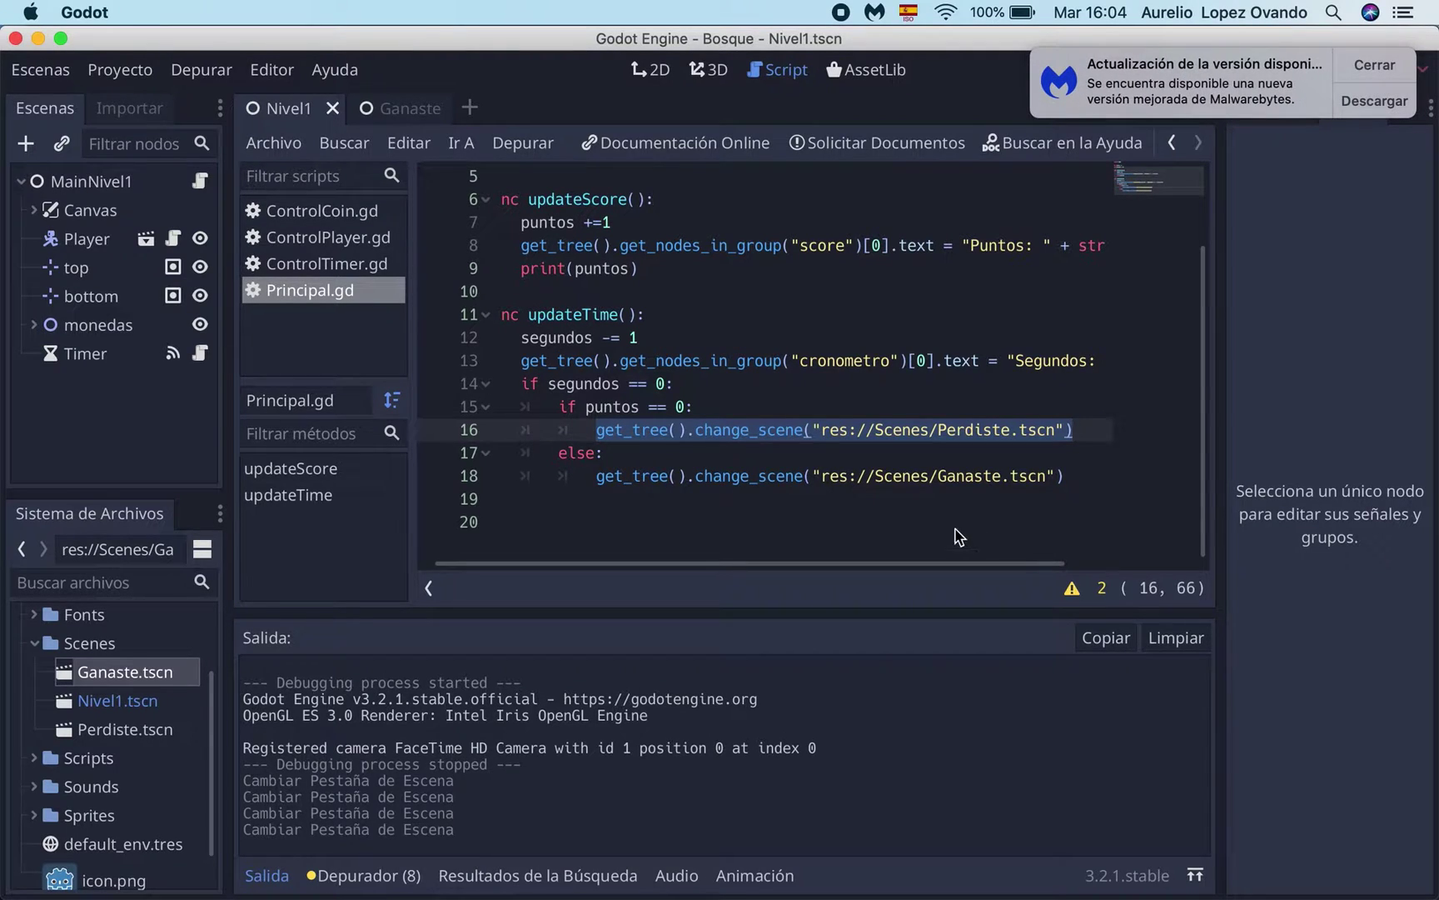
left_click(417, 115)
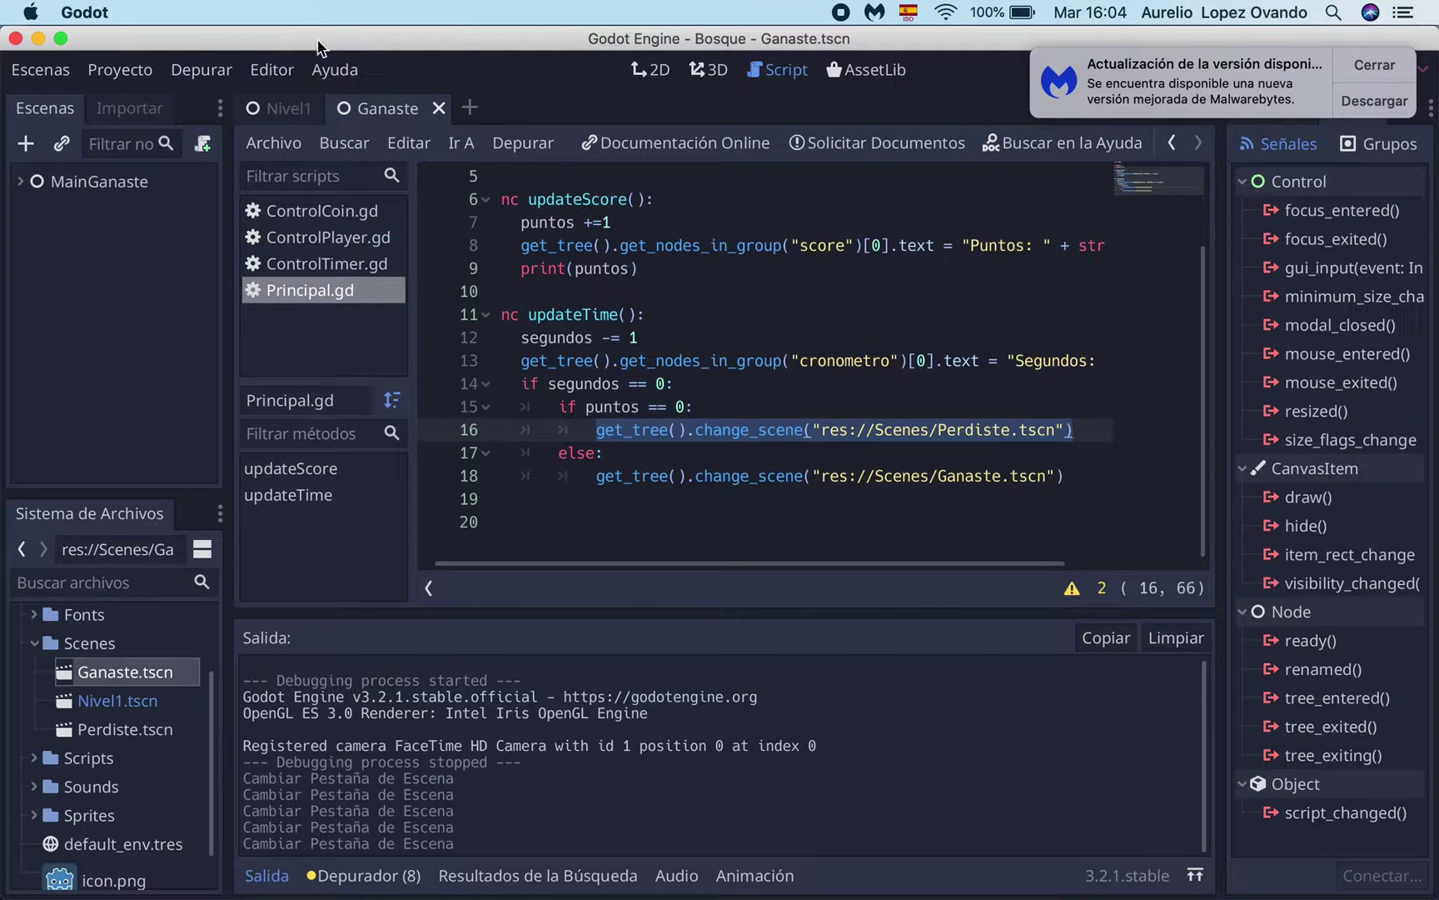
left_click(654, 70)
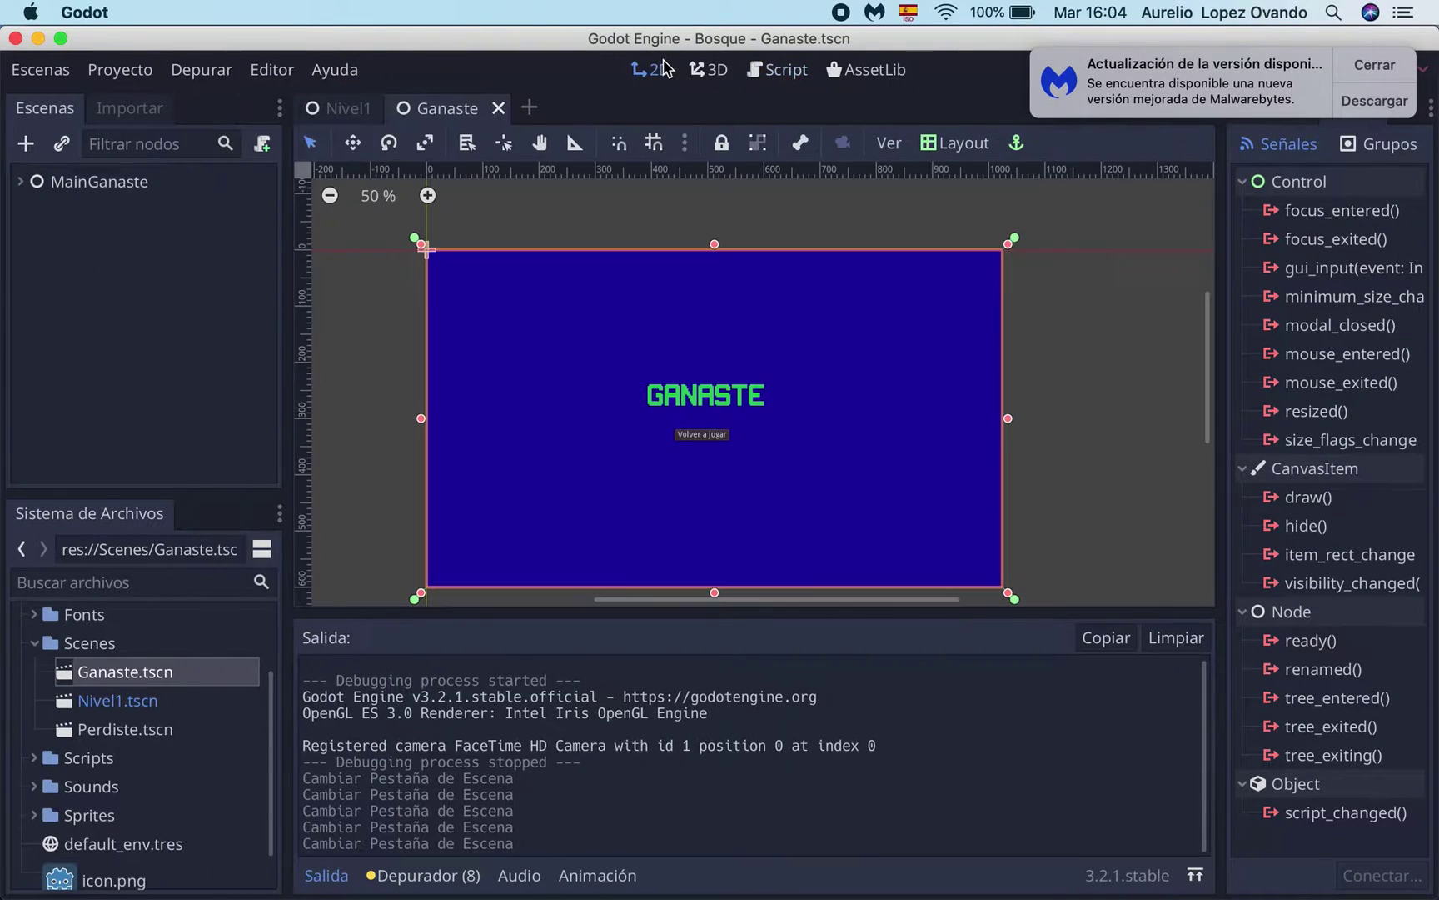
Dismiss the update notification and select the Volver a jugar button in the zoomed scene
left_click(1376, 69)
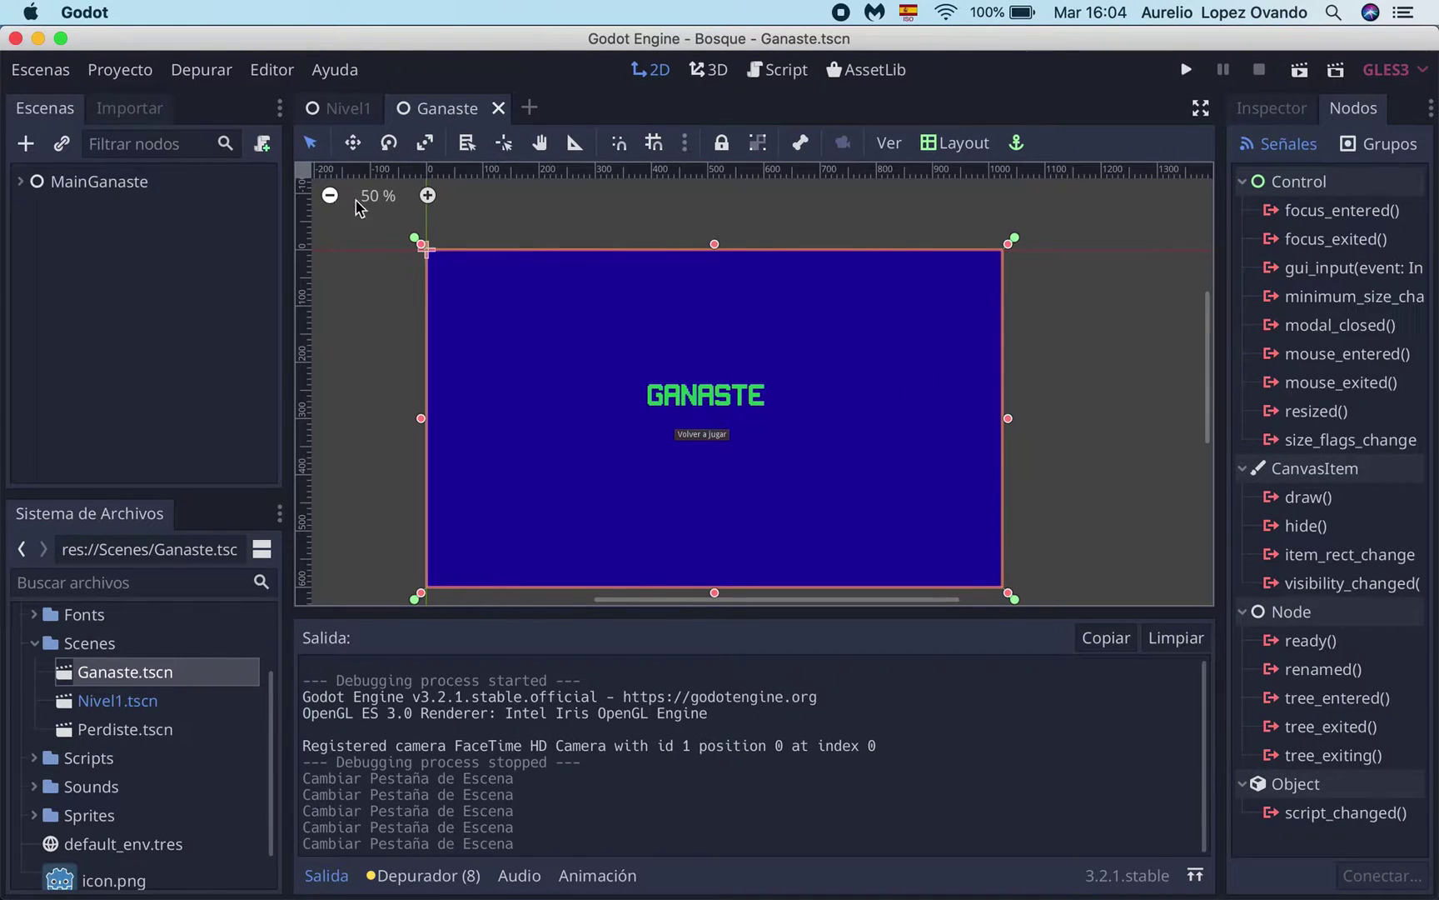
left_click(428, 195)
left_click(427, 195)
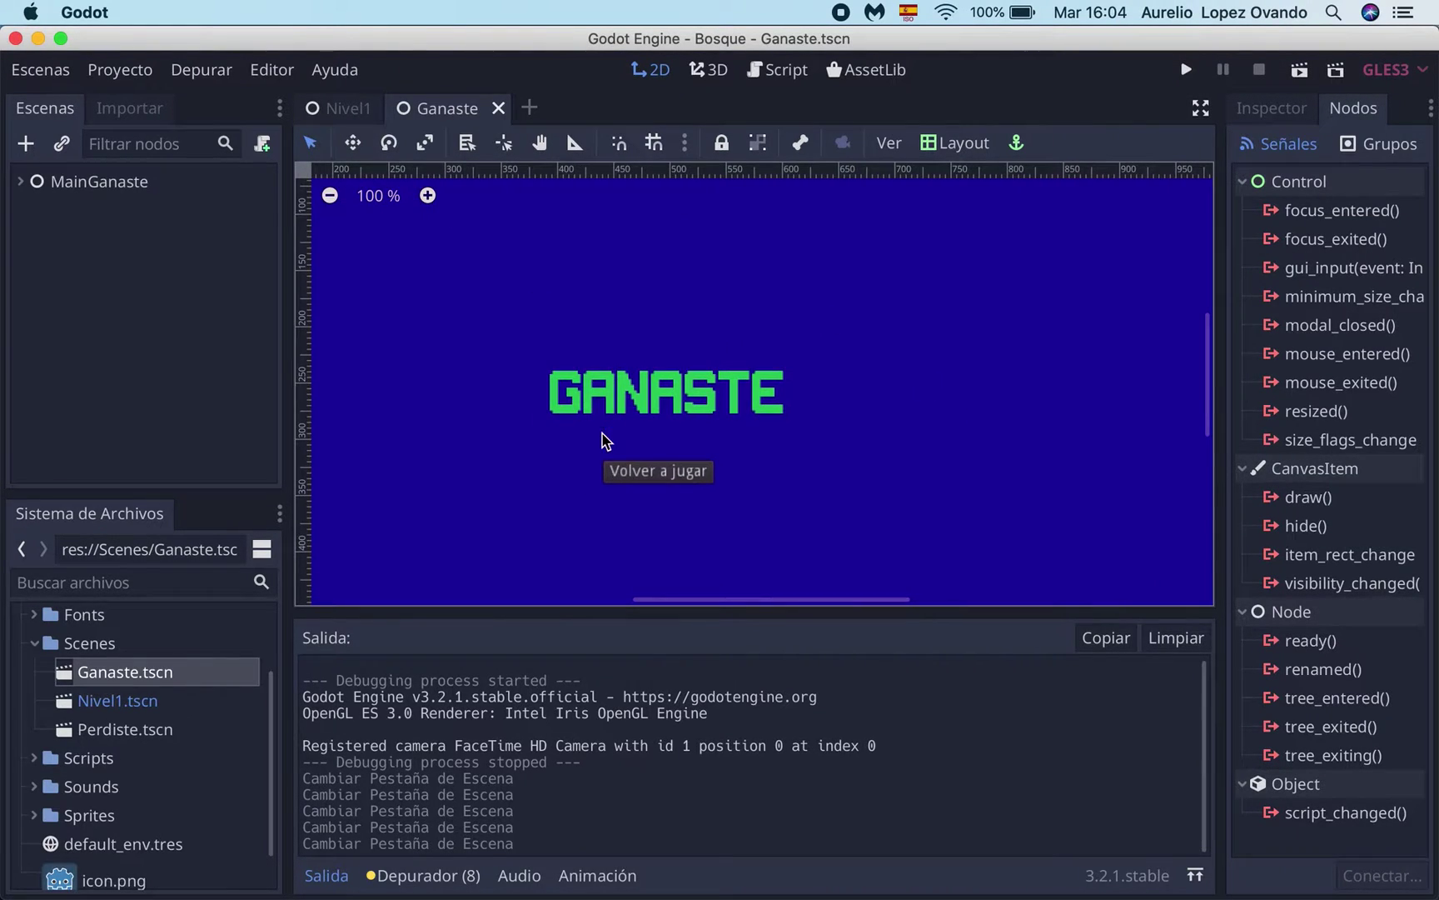
scroll(640, 466, "down", 3)
left_click(651, 425)
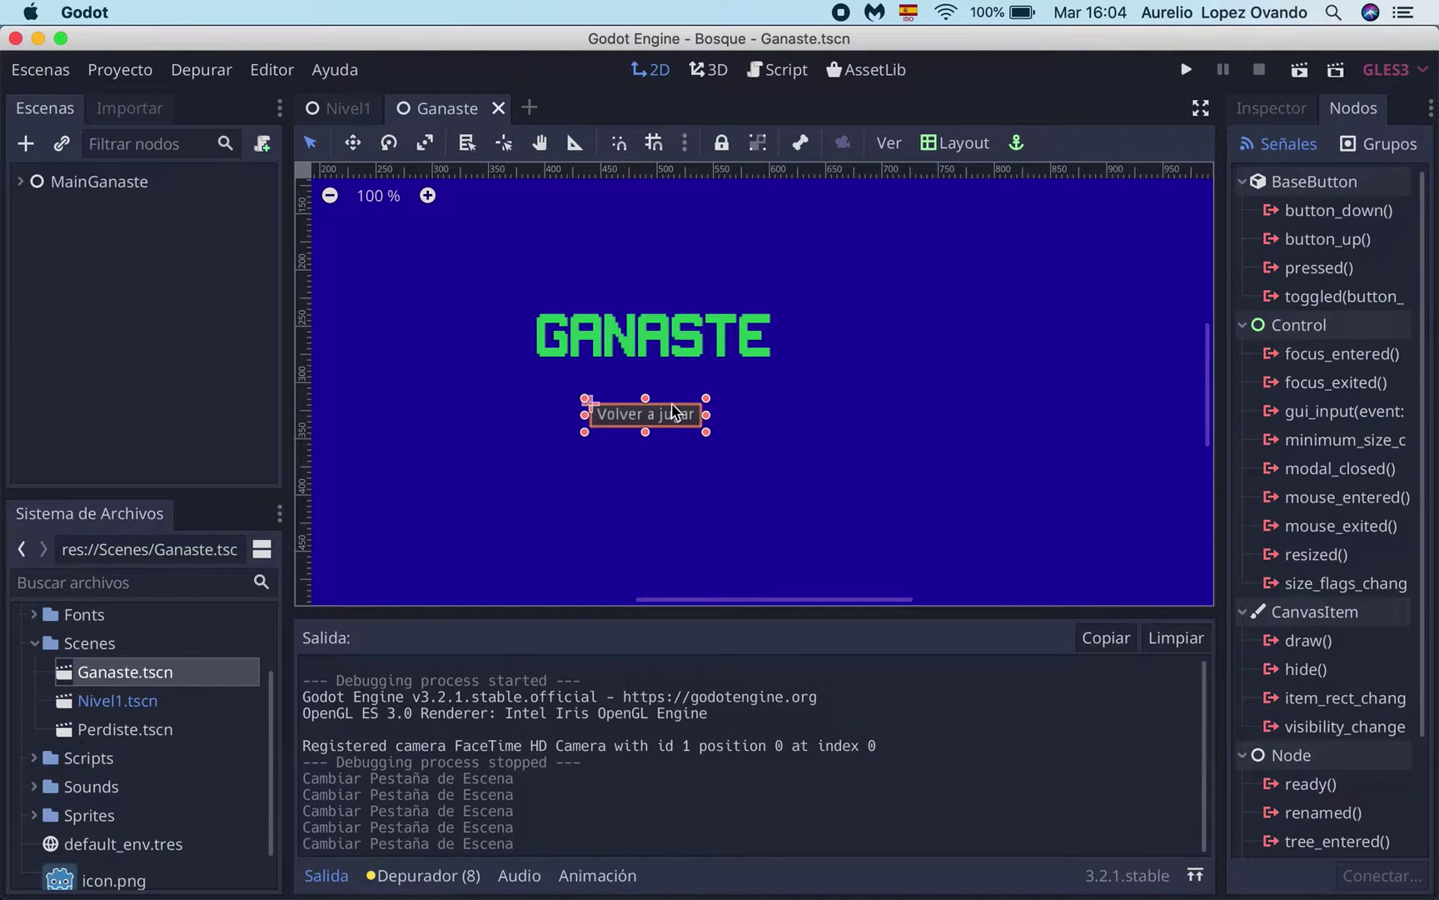
Pick the button's pressed() signal, widen the Node dock, and start attaching a script to MainGanaste
left_click(1270, 117)
left_click(1351, 108)
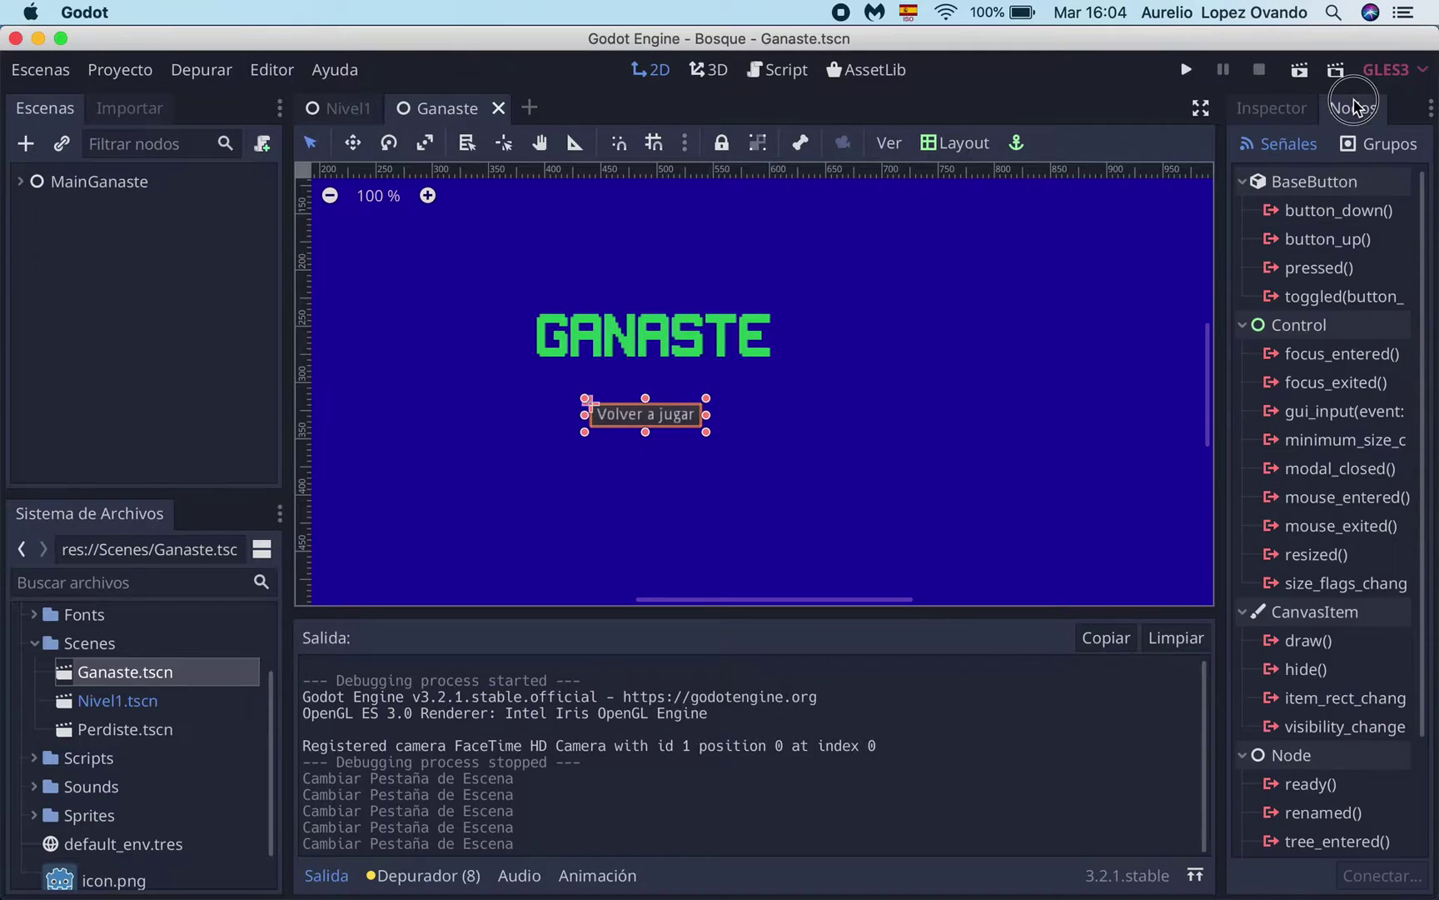
left_click(1314, 270)
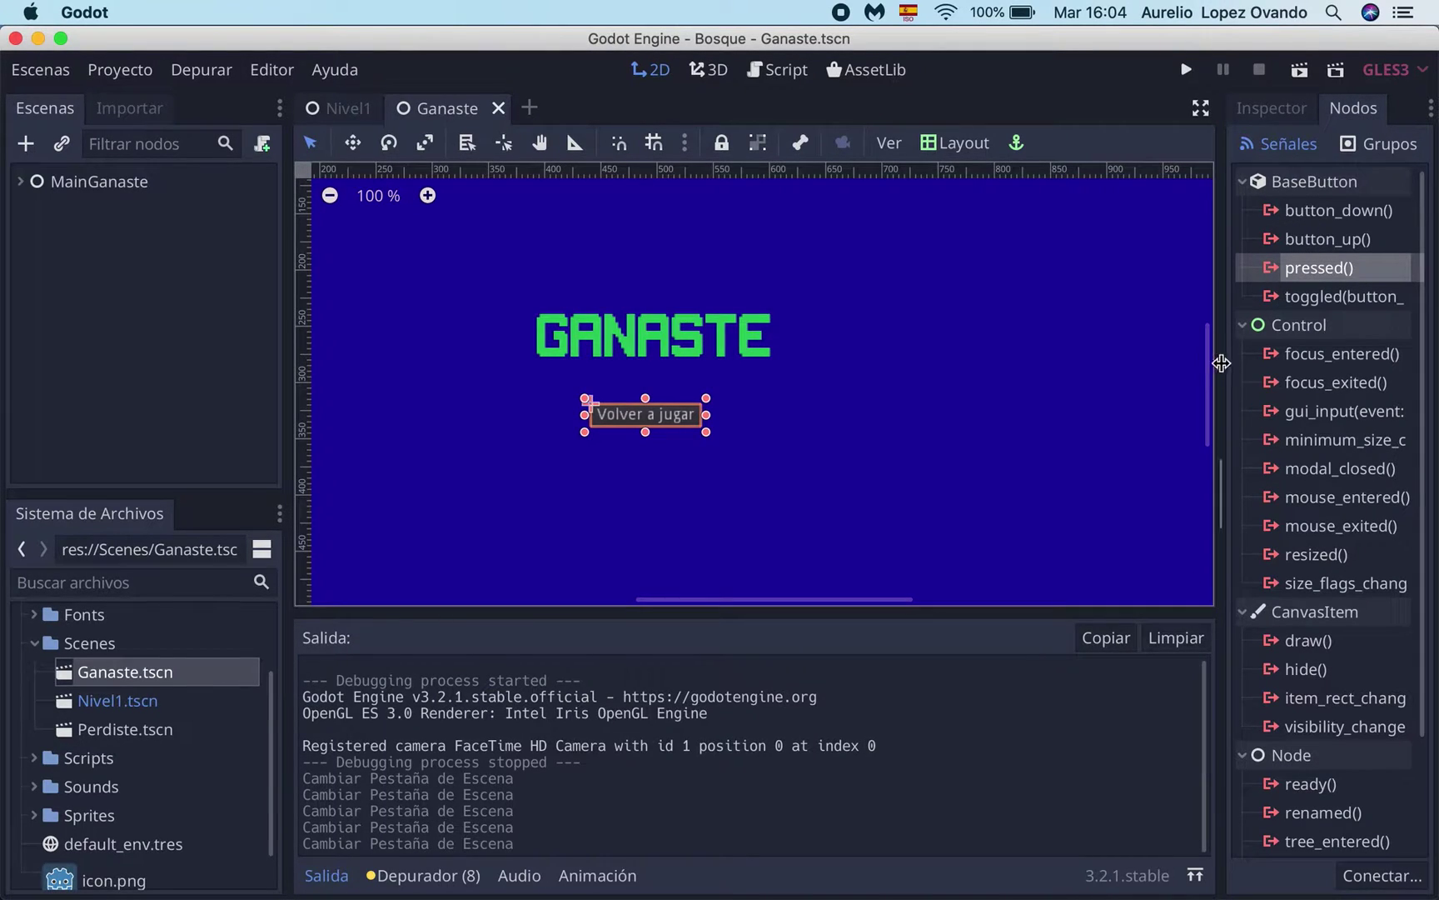
left_click_drag(1222, 366, 989, 367)
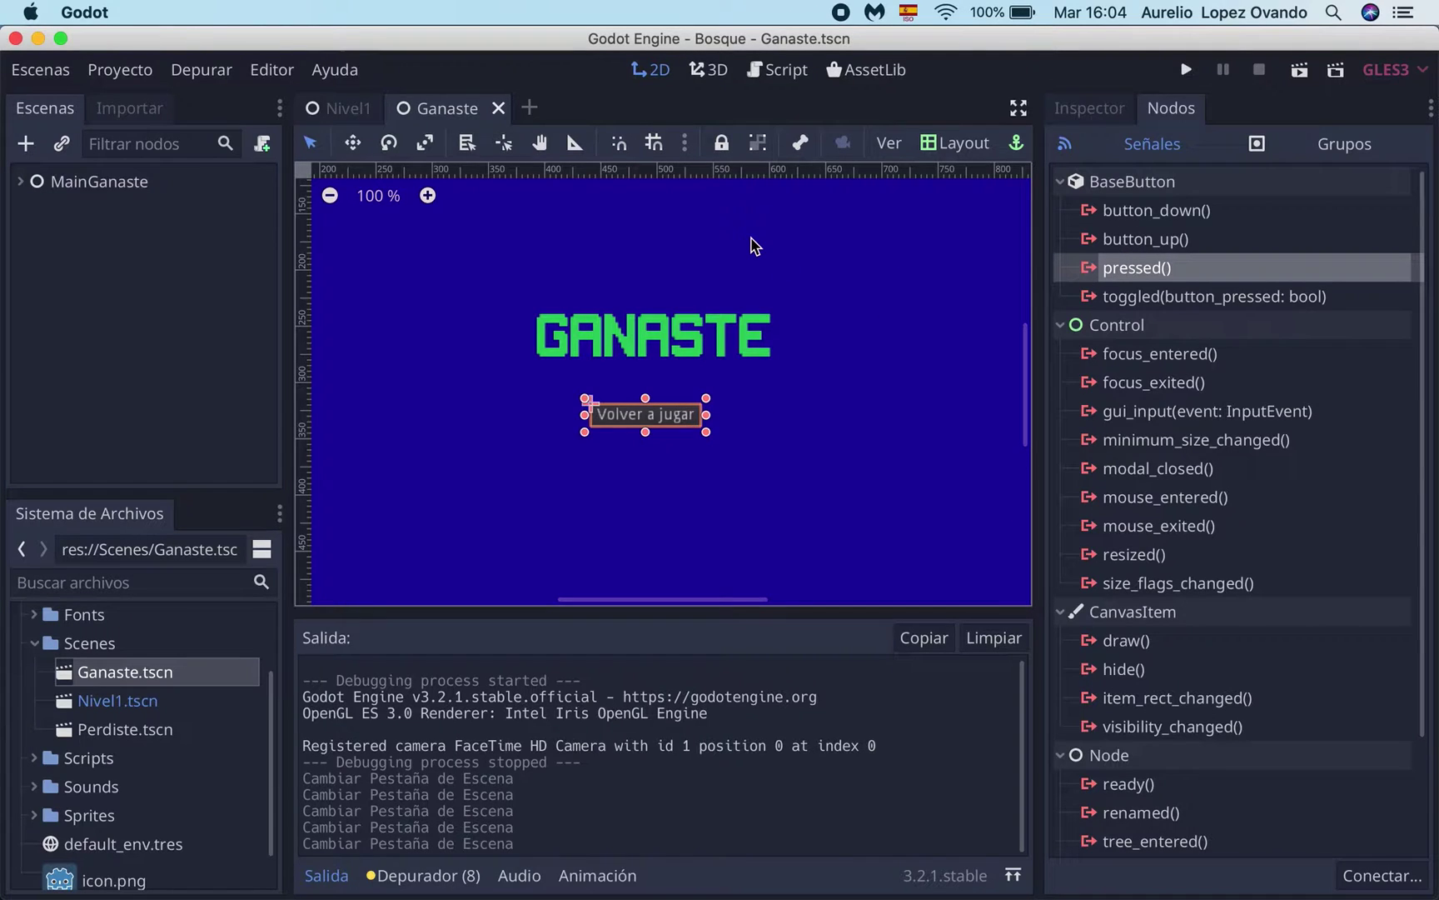
left_click(125, 185)
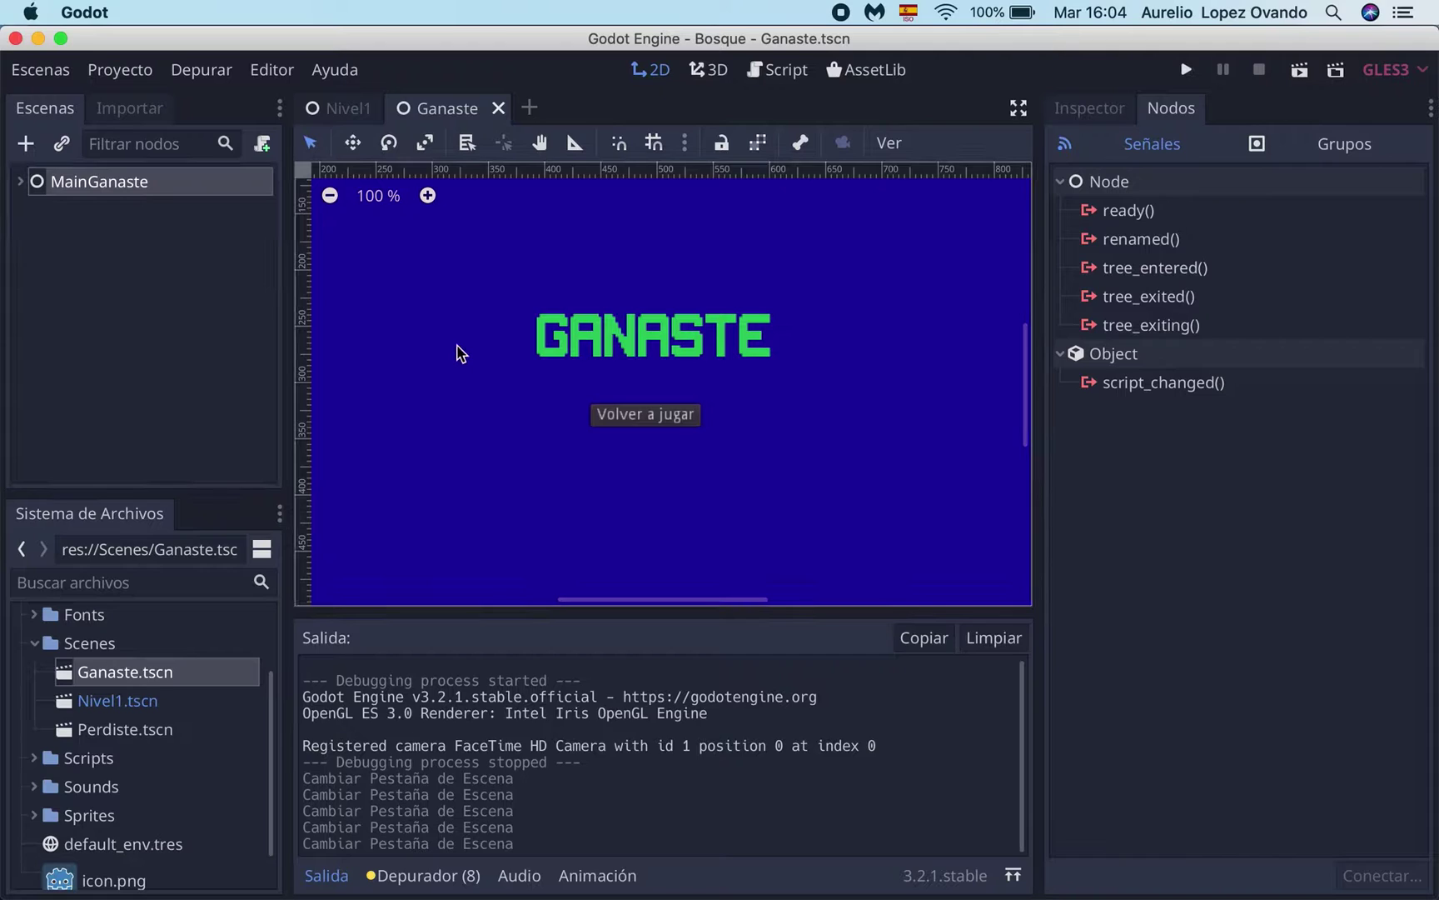
left_click(262, 144)
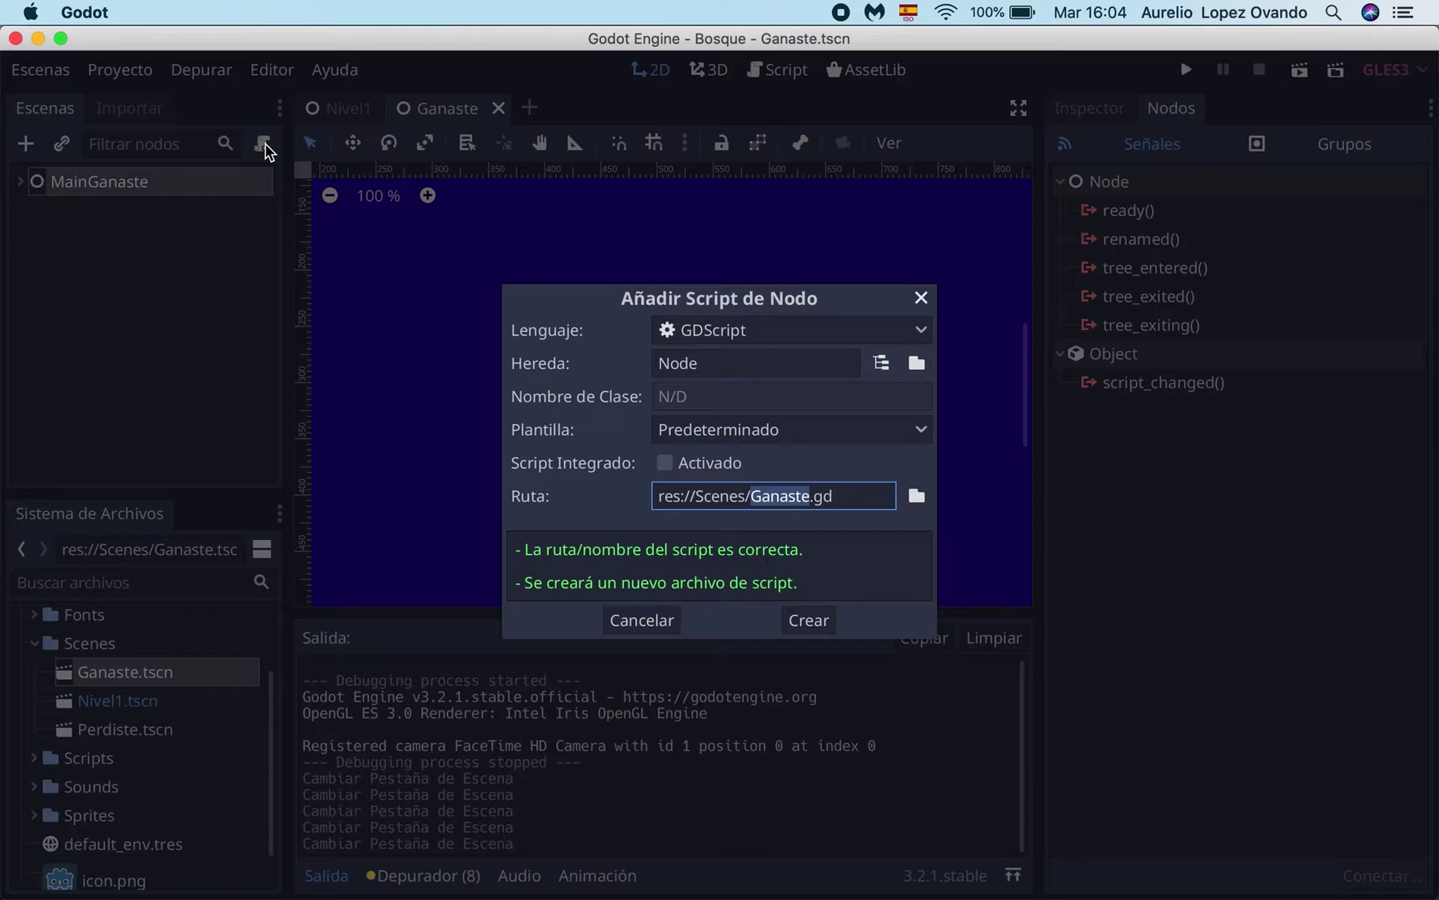
Set the script path to res://Scripts/ControlGanaste.gd and create it on MainGanaste
left_click(916, 496)
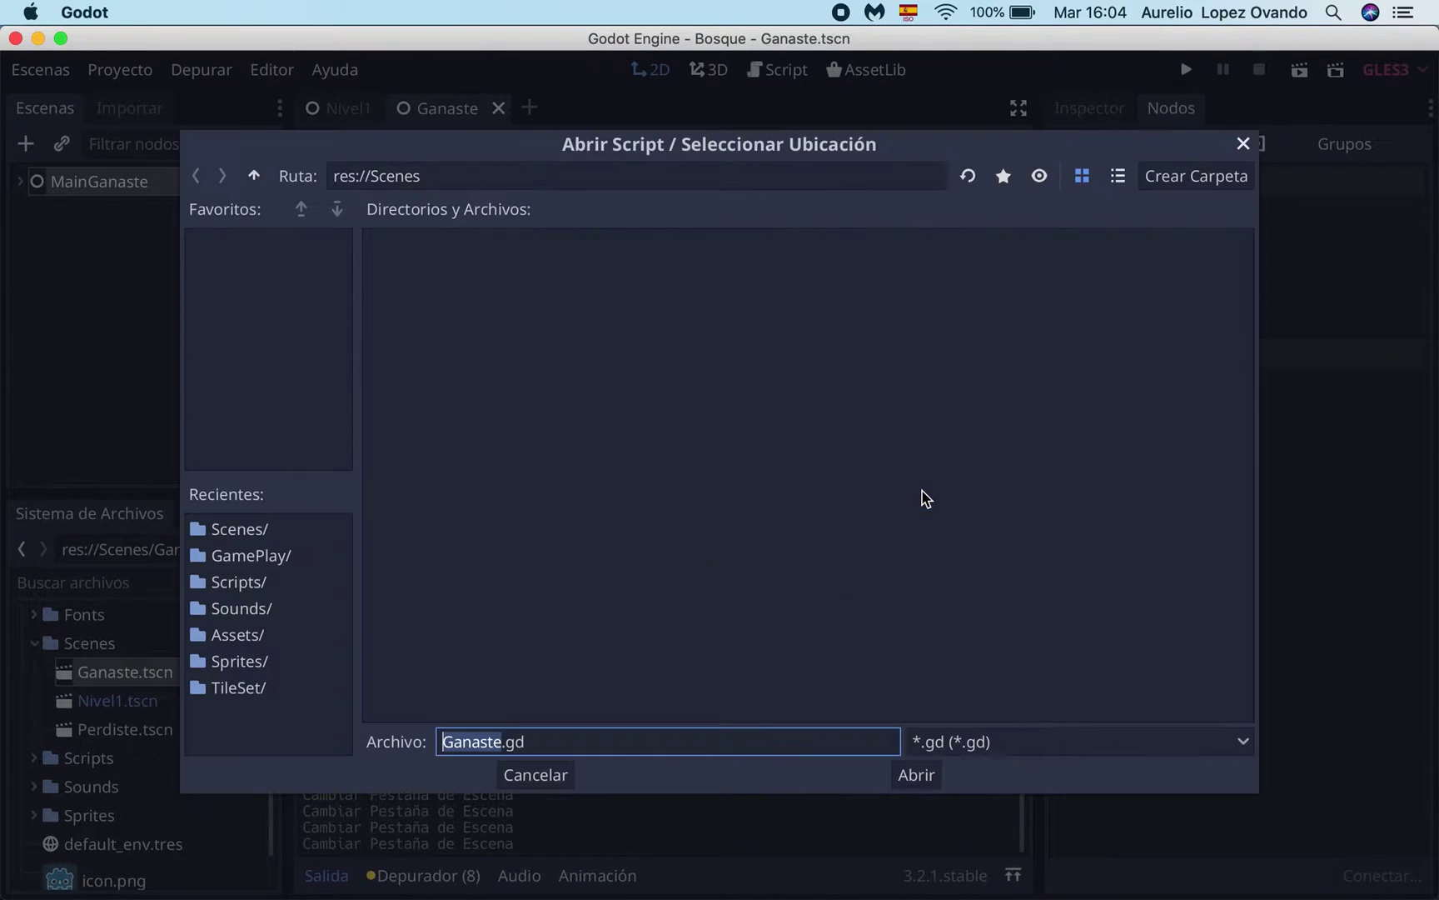
left_click(253, 176)
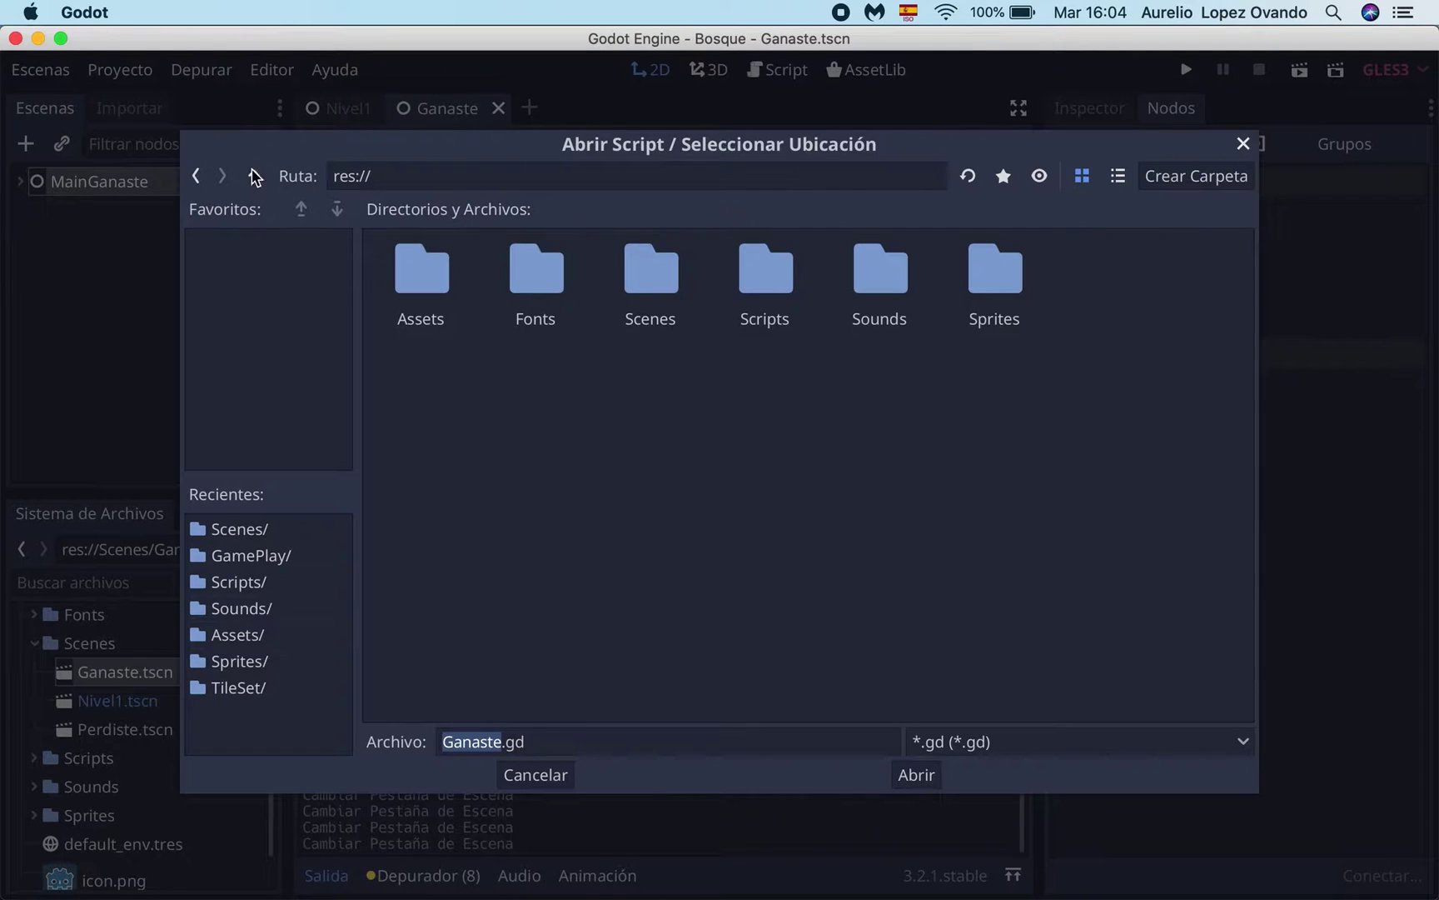
double_click(755, 280)
left_click(441, 741)
type("Control")
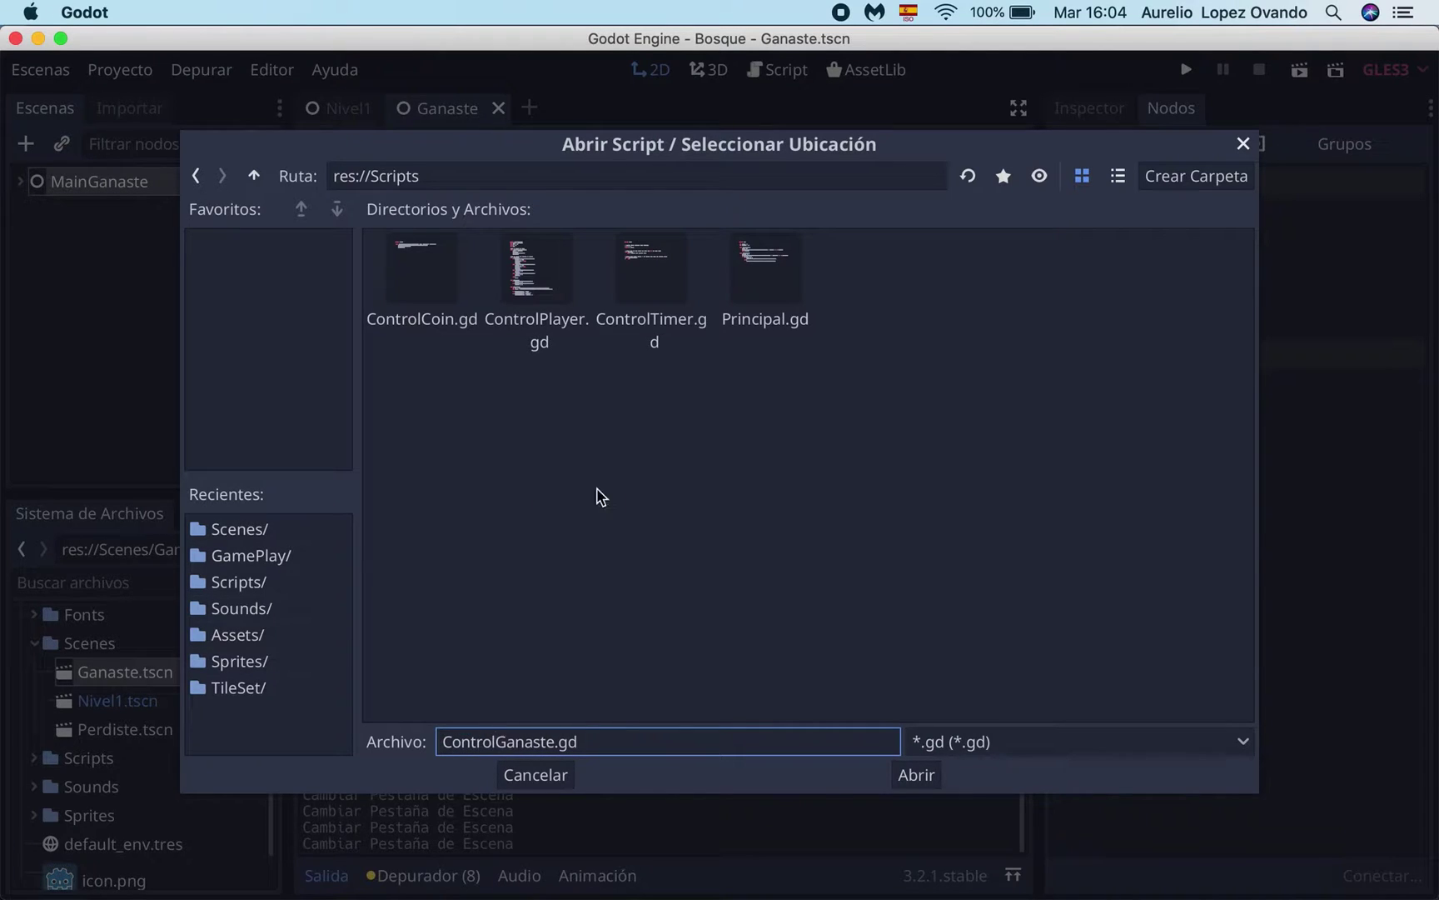
left_click(916, 775)
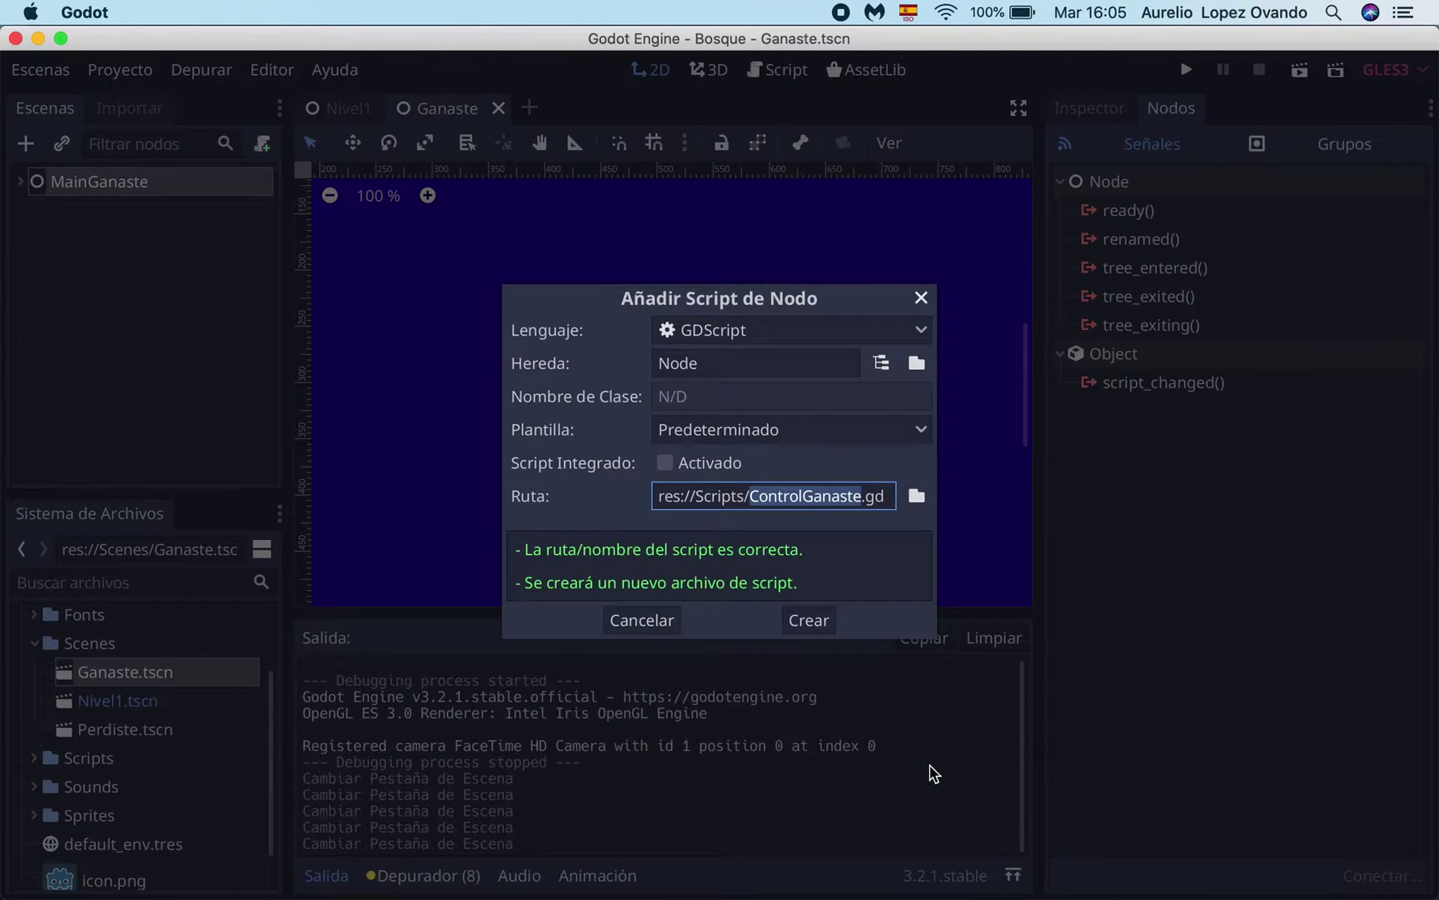
left_click(801, 621)
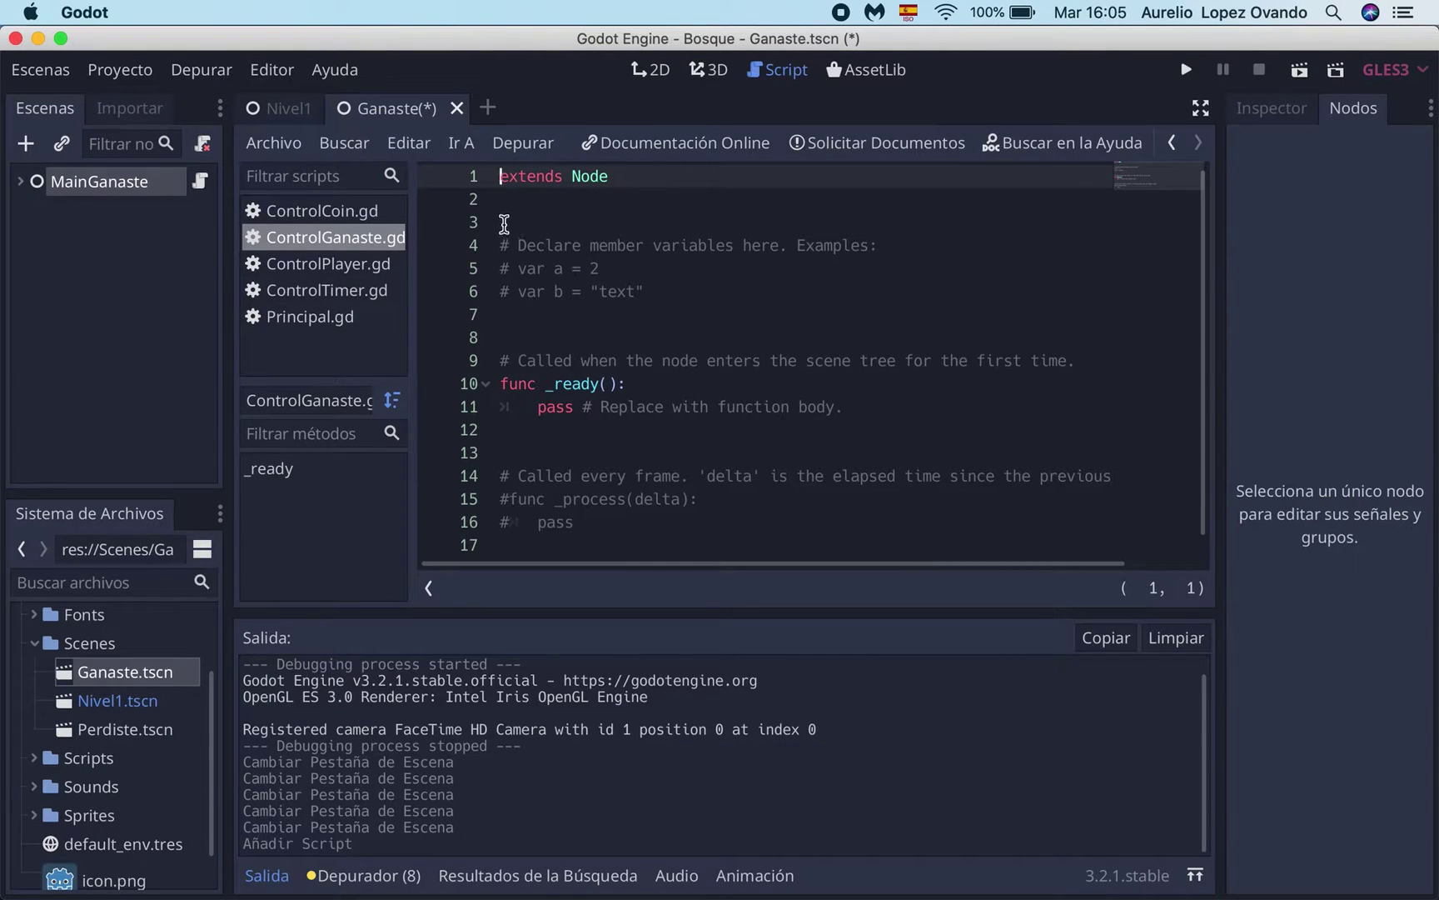
Delete template lines 3–17 so ControlGanaste.gd keeps only its extends Node line
left_click_drag(500, 221, 552, 603)
key("BackSpace")
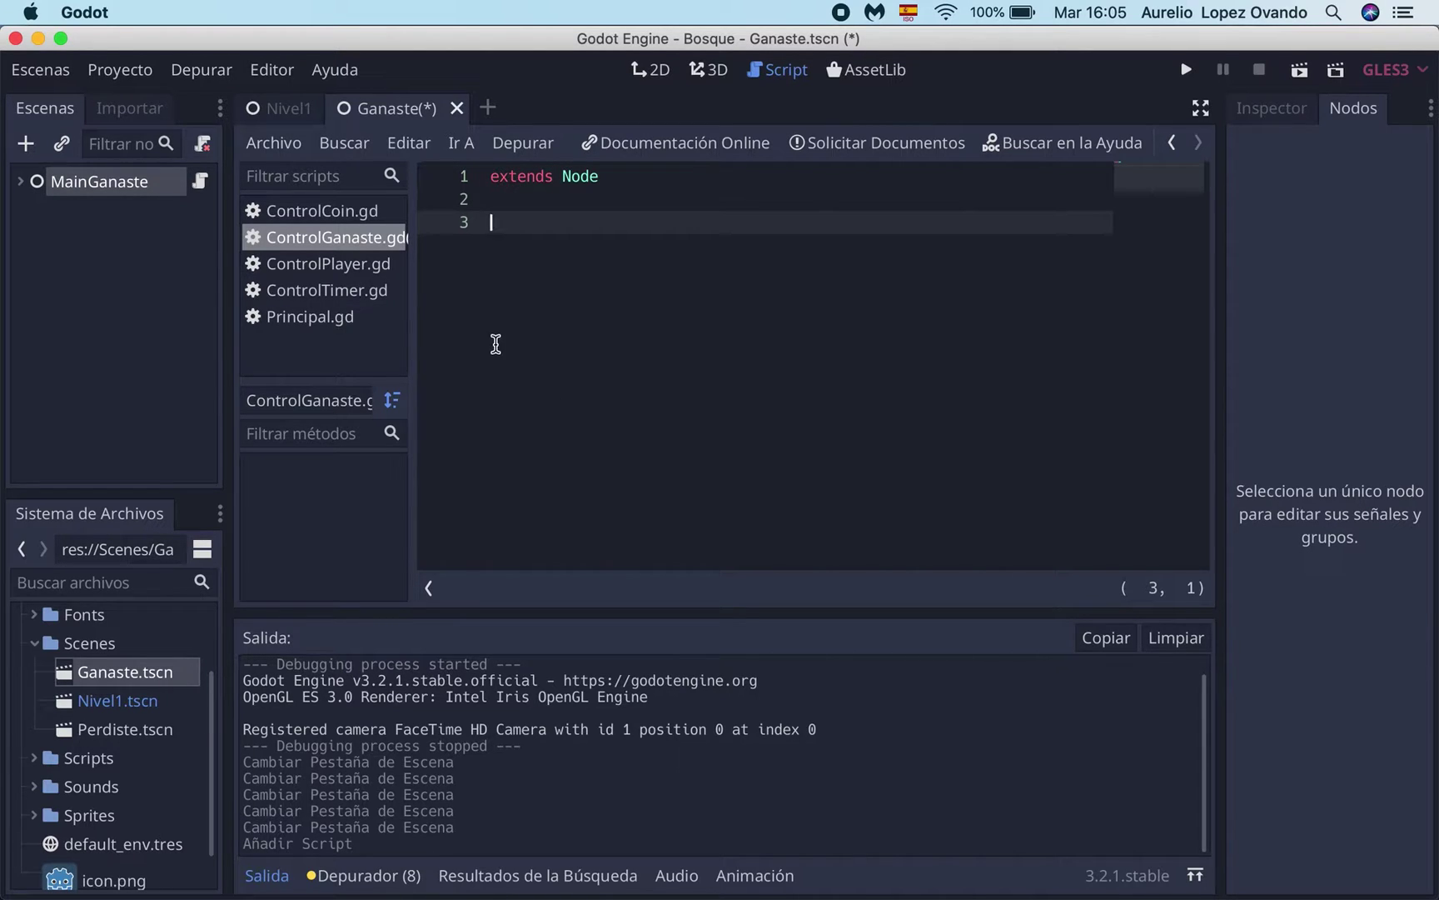
left_click(291, 114)
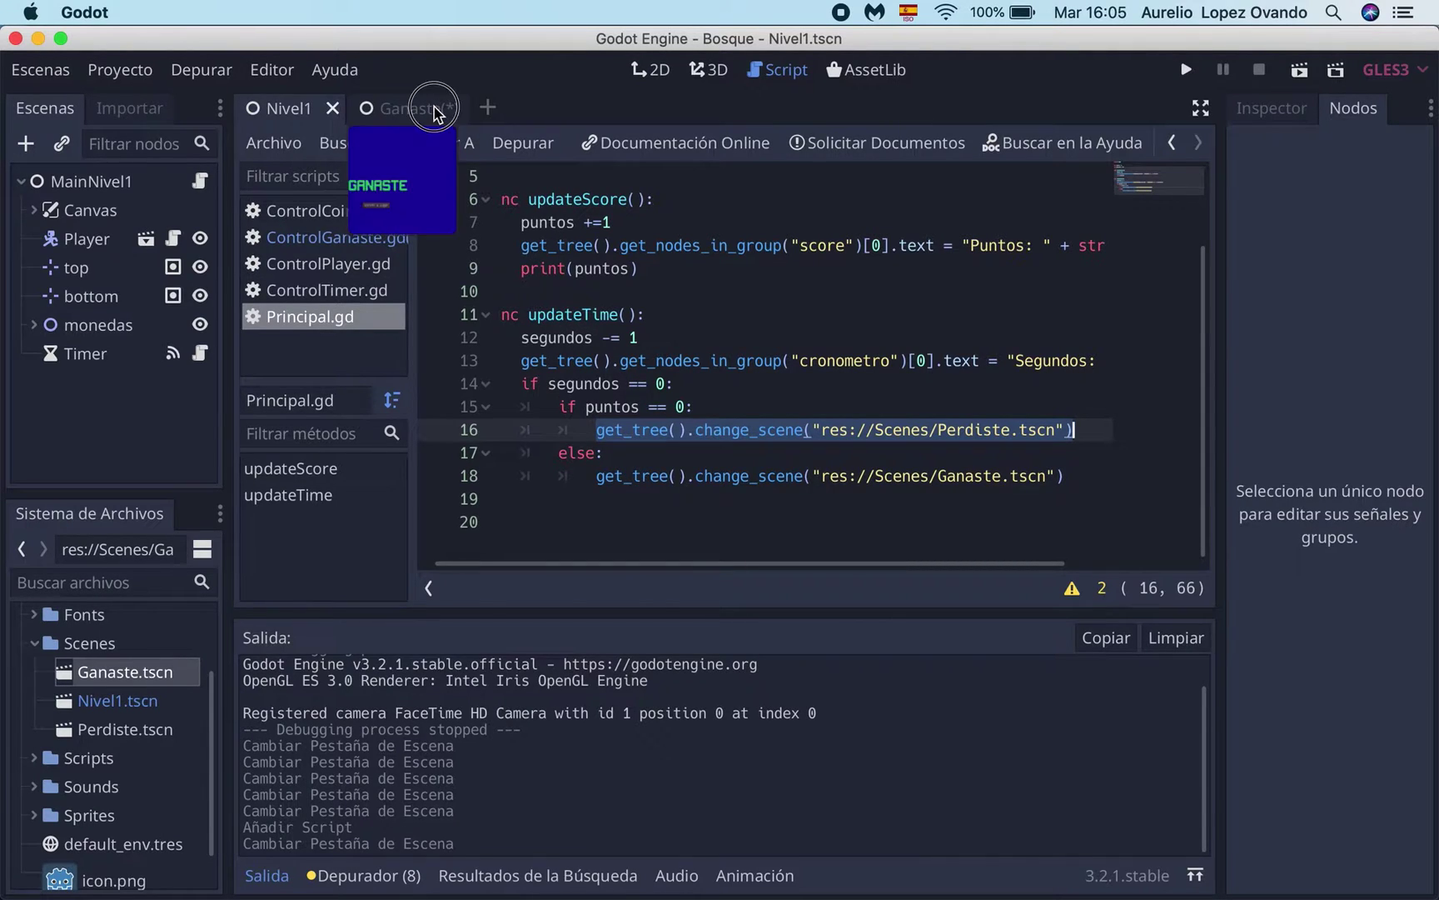
left_click(408, 109)
Check MainGanaste's script, then select the Volver a jugar button in the 2D view
left_click(649, 70)
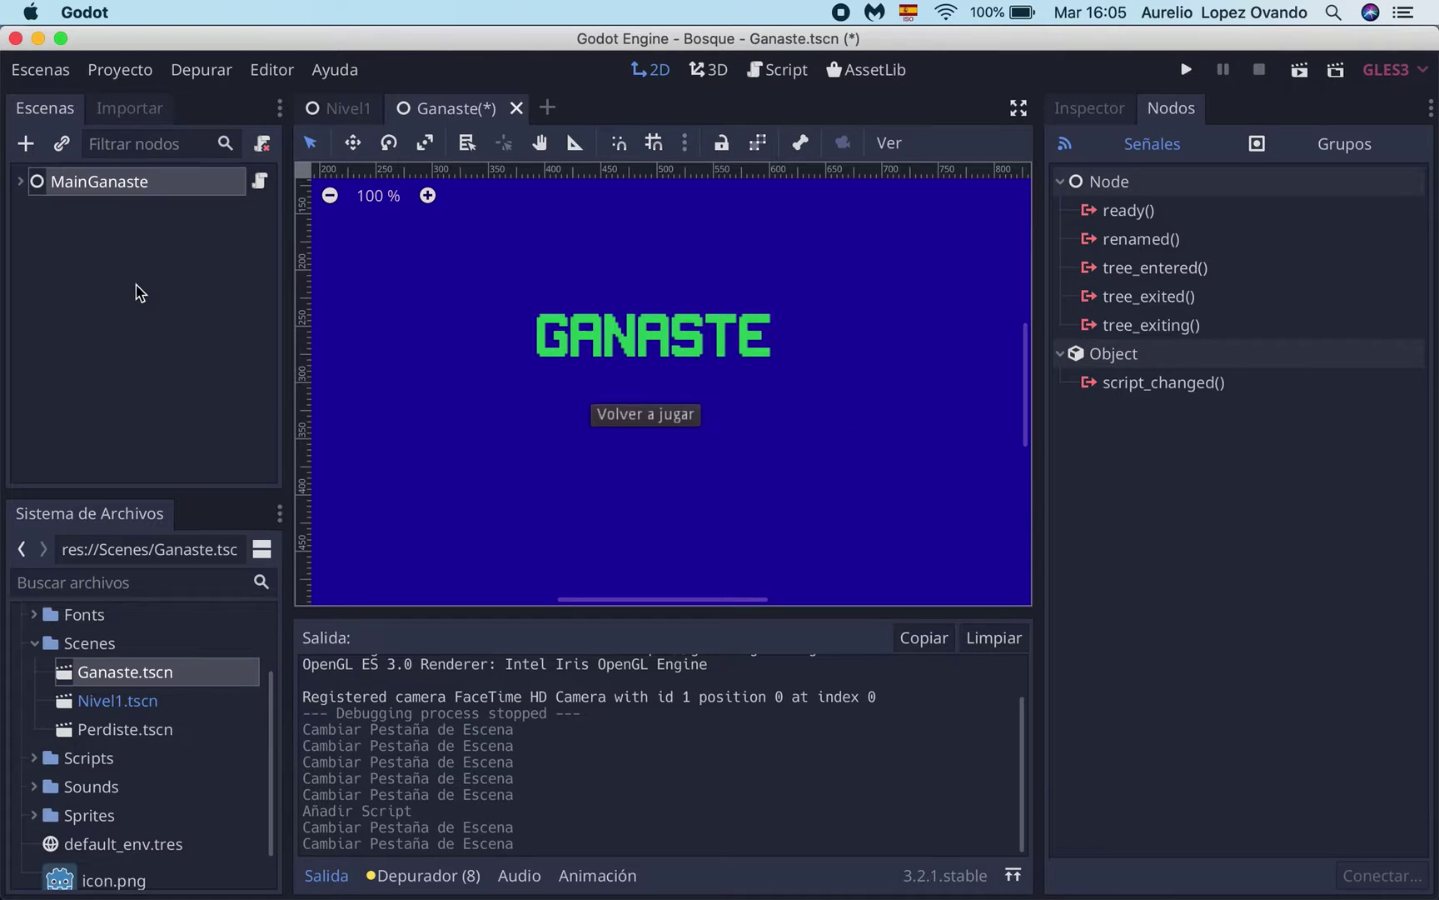
left_click(259, 182)
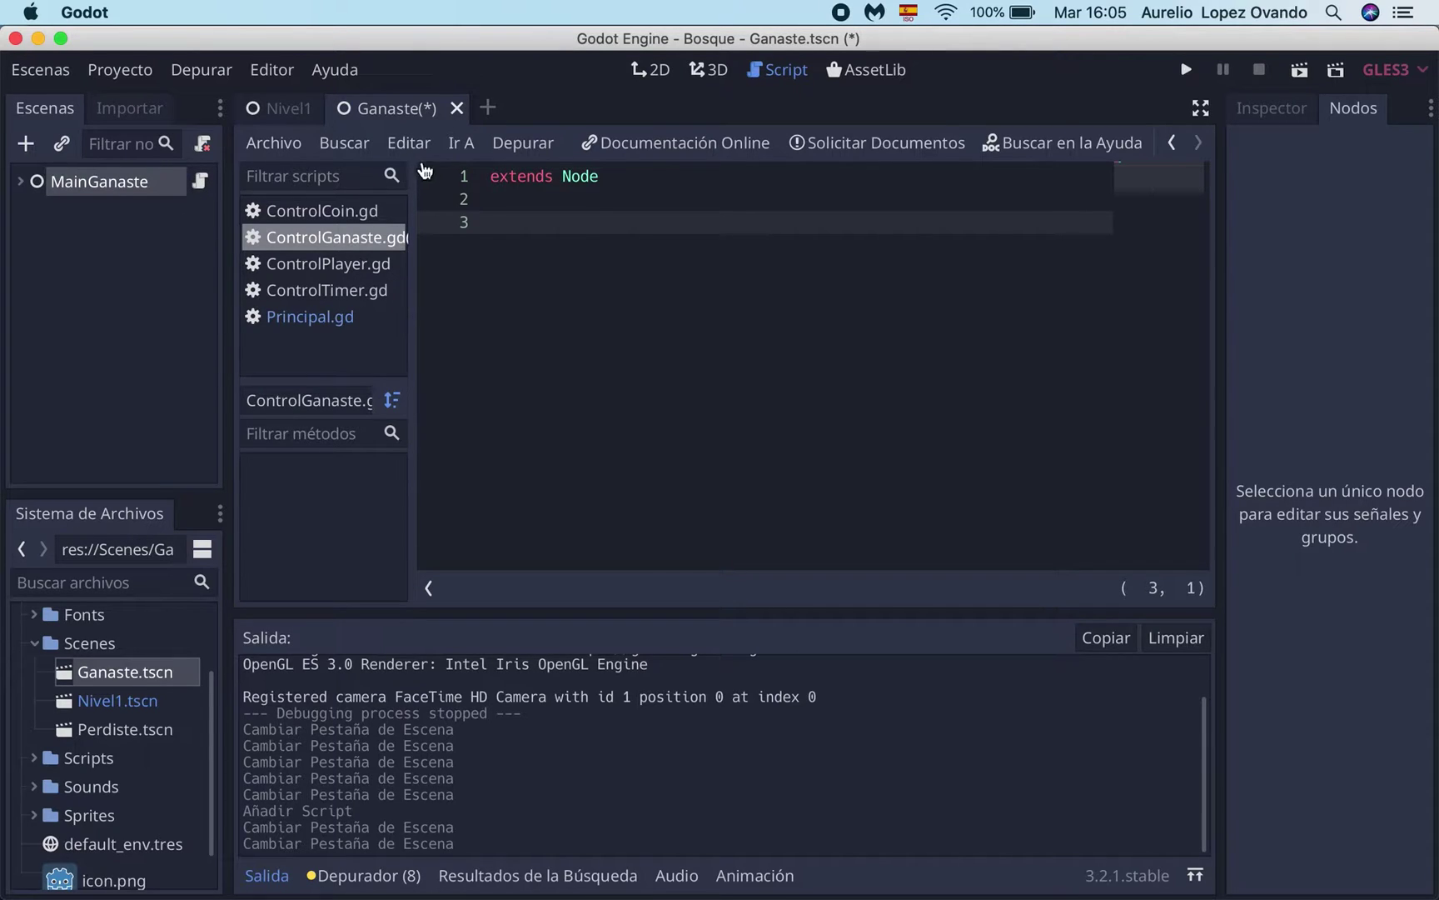
left_click(652, 70)
left_click(646, 425)
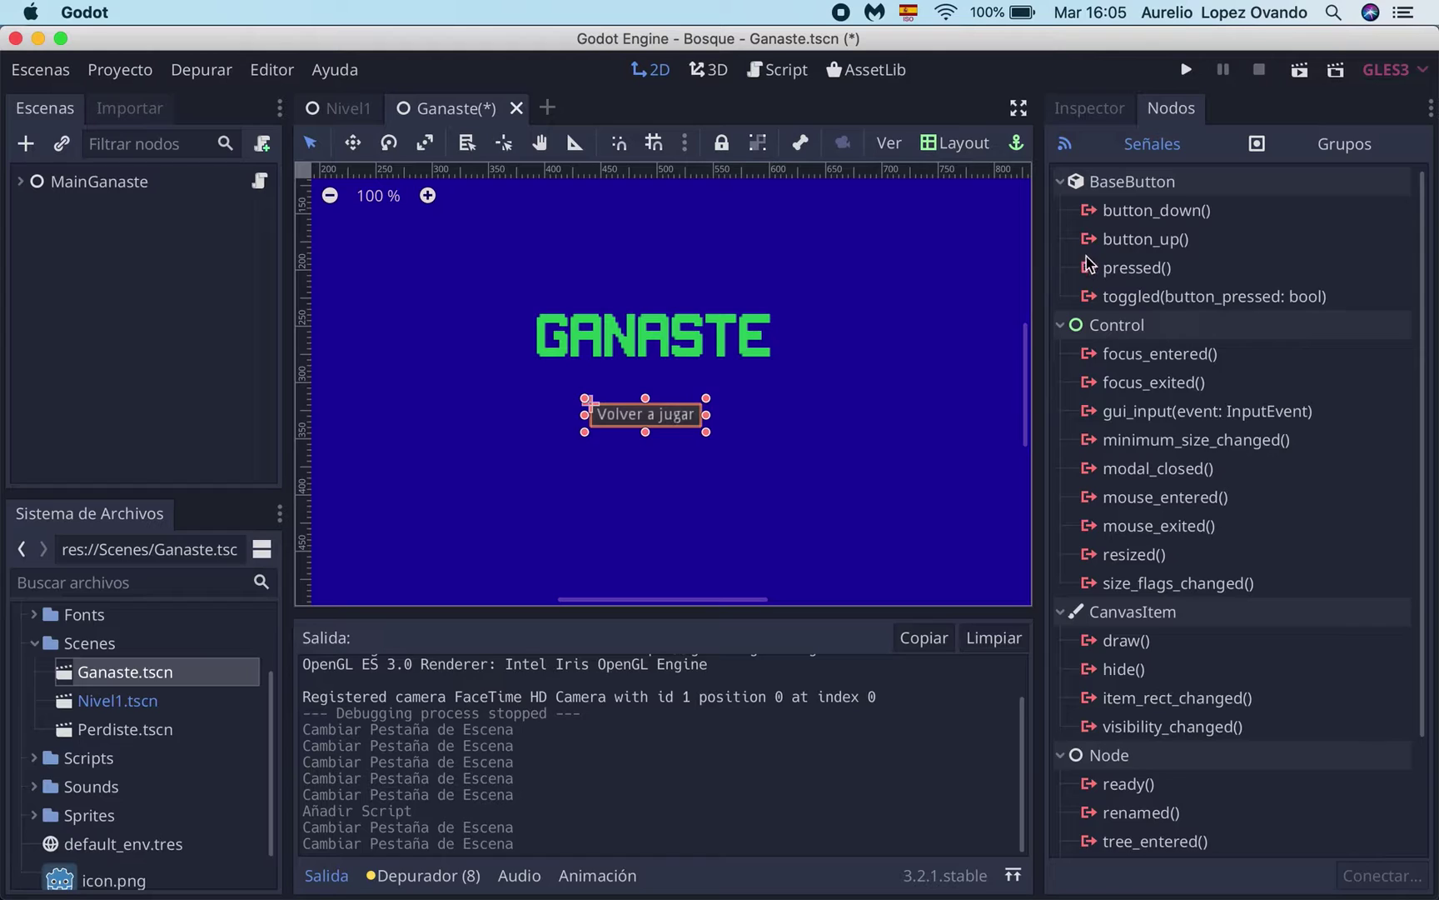
Connect the button's pressed() signal to a new _on_Button_pressed method on MainGanaste
left_click(1126, 269)
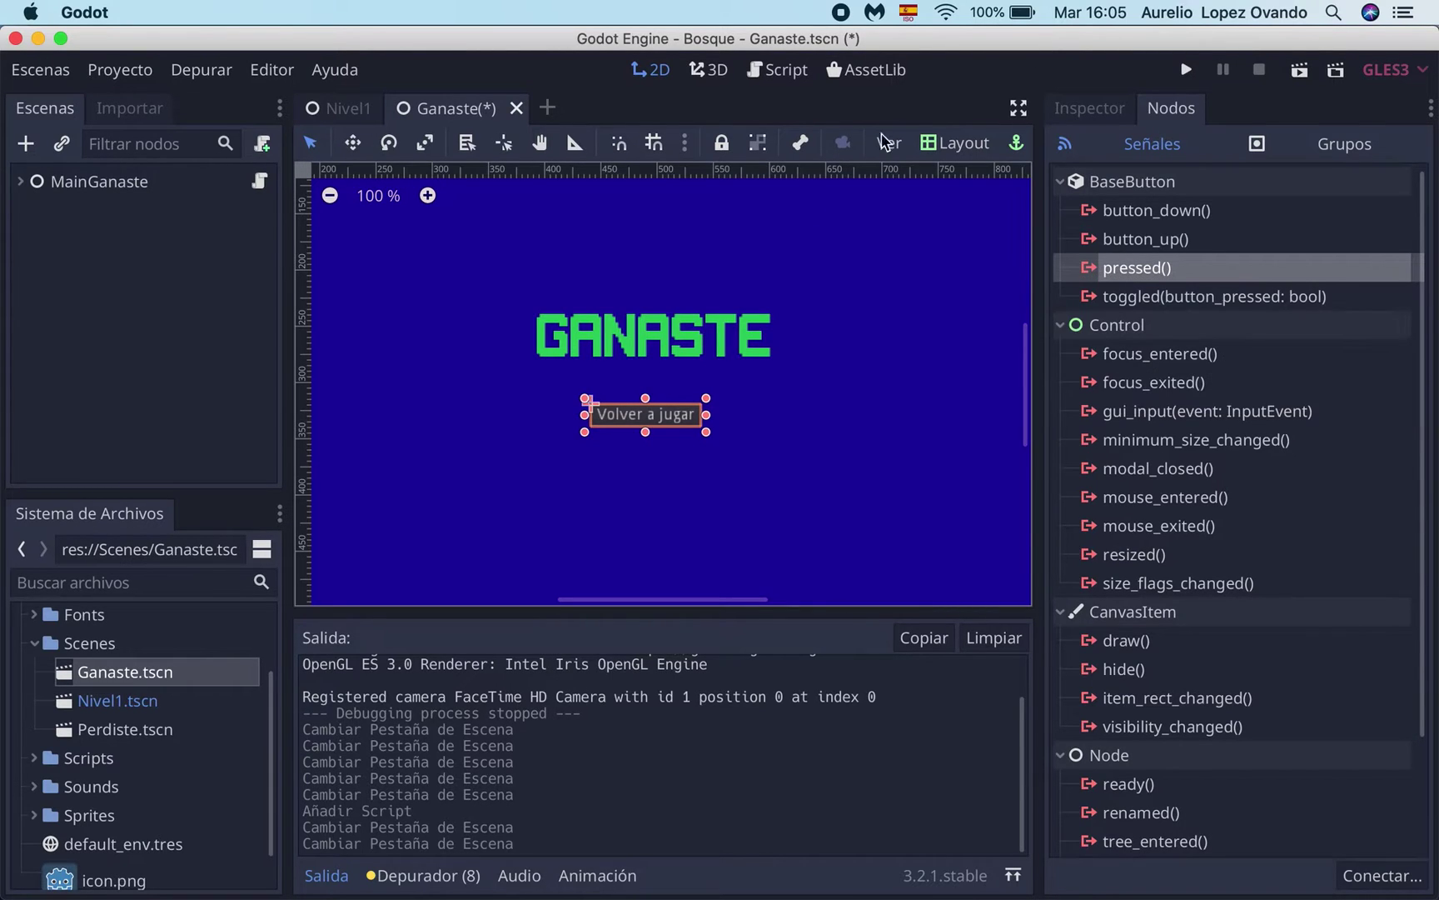
double_click(1134, 268)
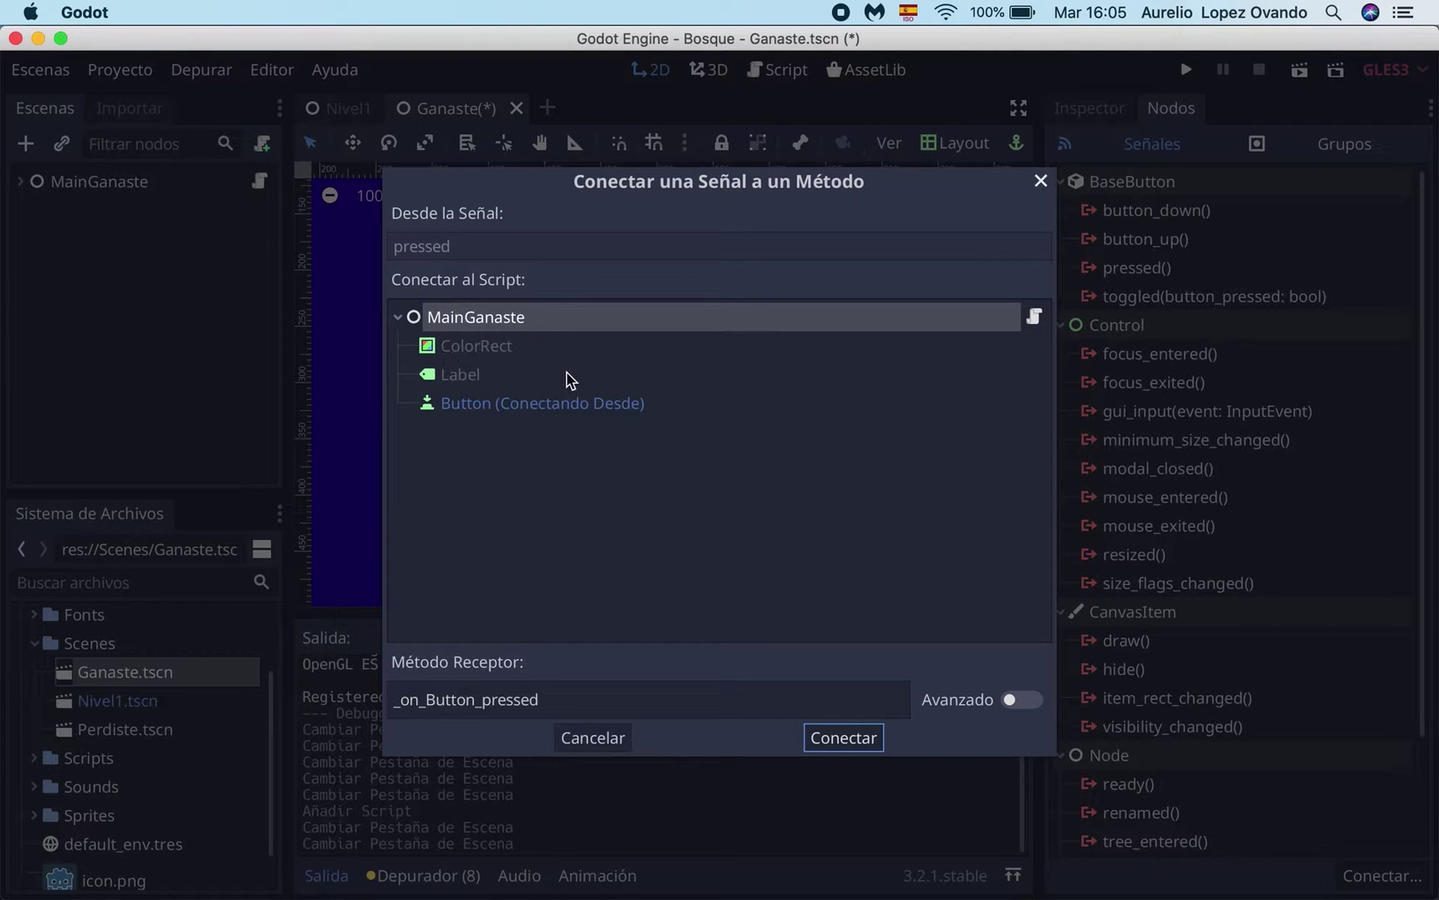
left_click_drag(490, 192, 581, 231)
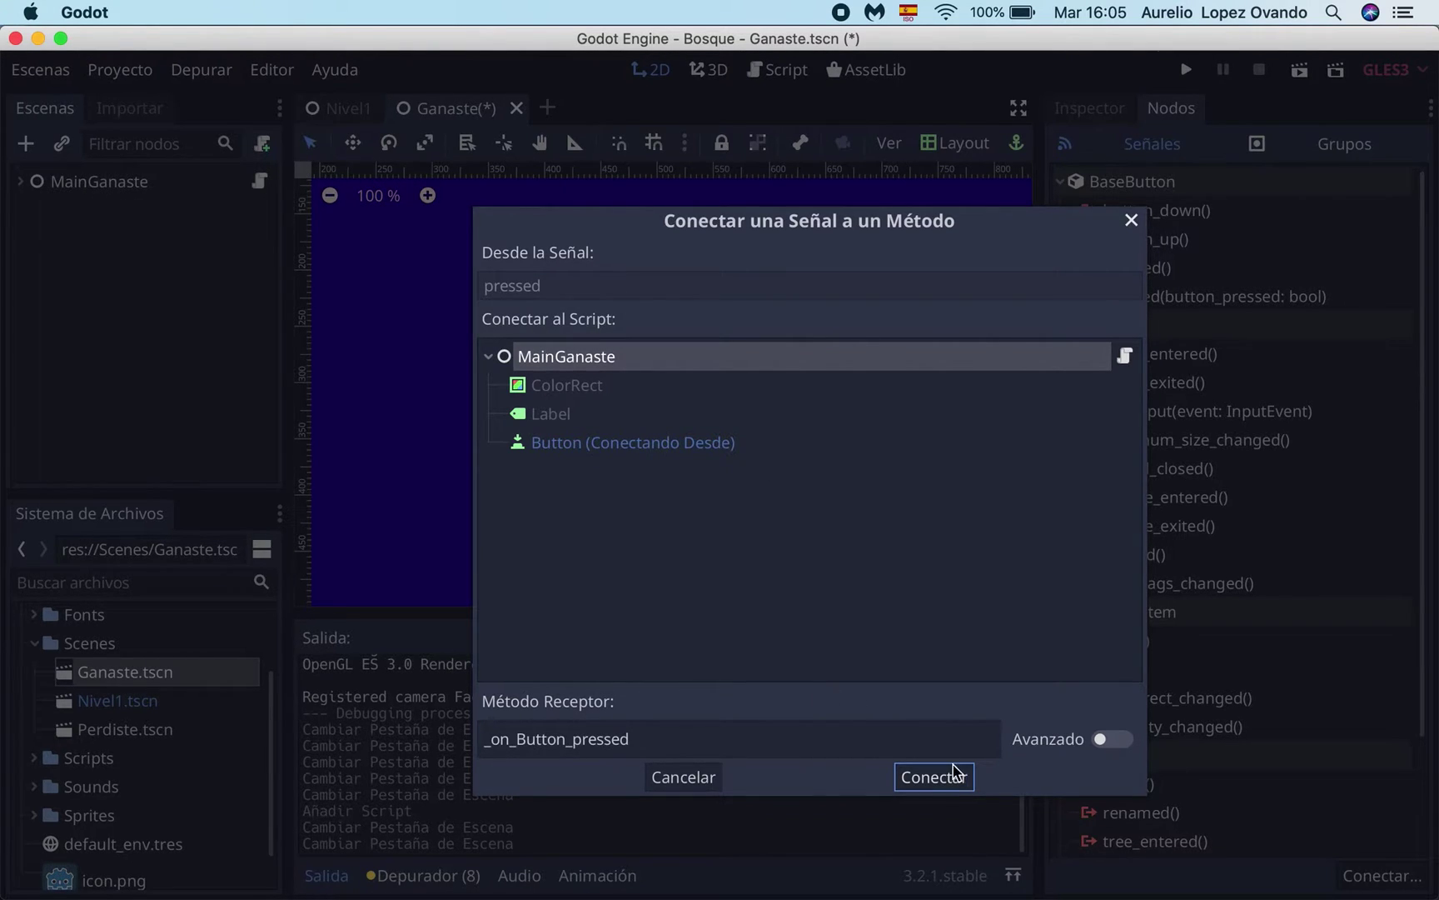
left_click(937, 779)
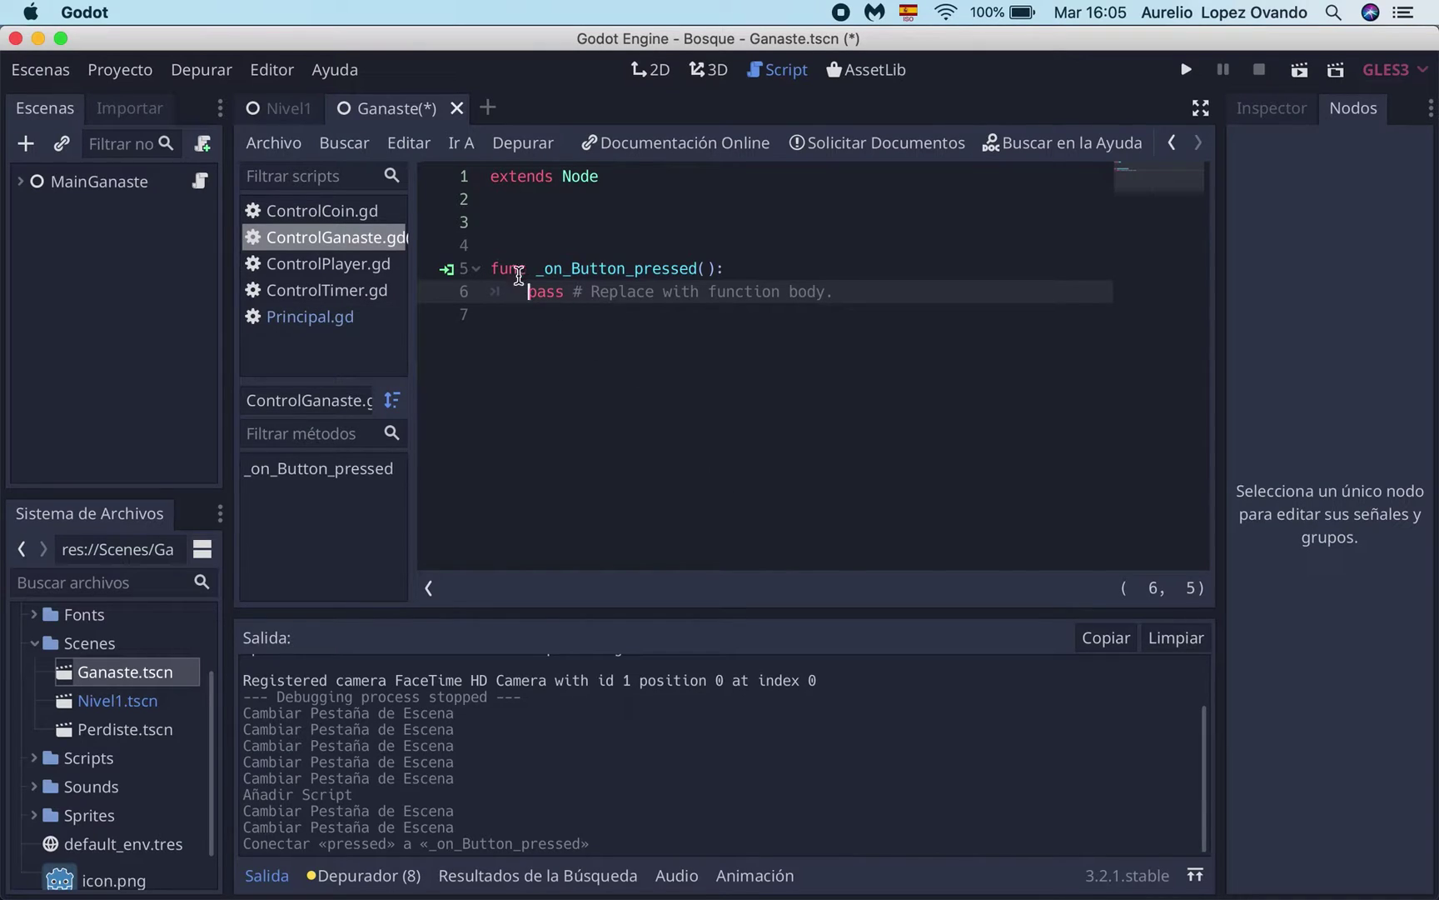
Remove the extra blank lines and the placeholder pass line from _on_Button_pressed
left_click(504, 243)
key("BackSpace")
key("BackSpace")
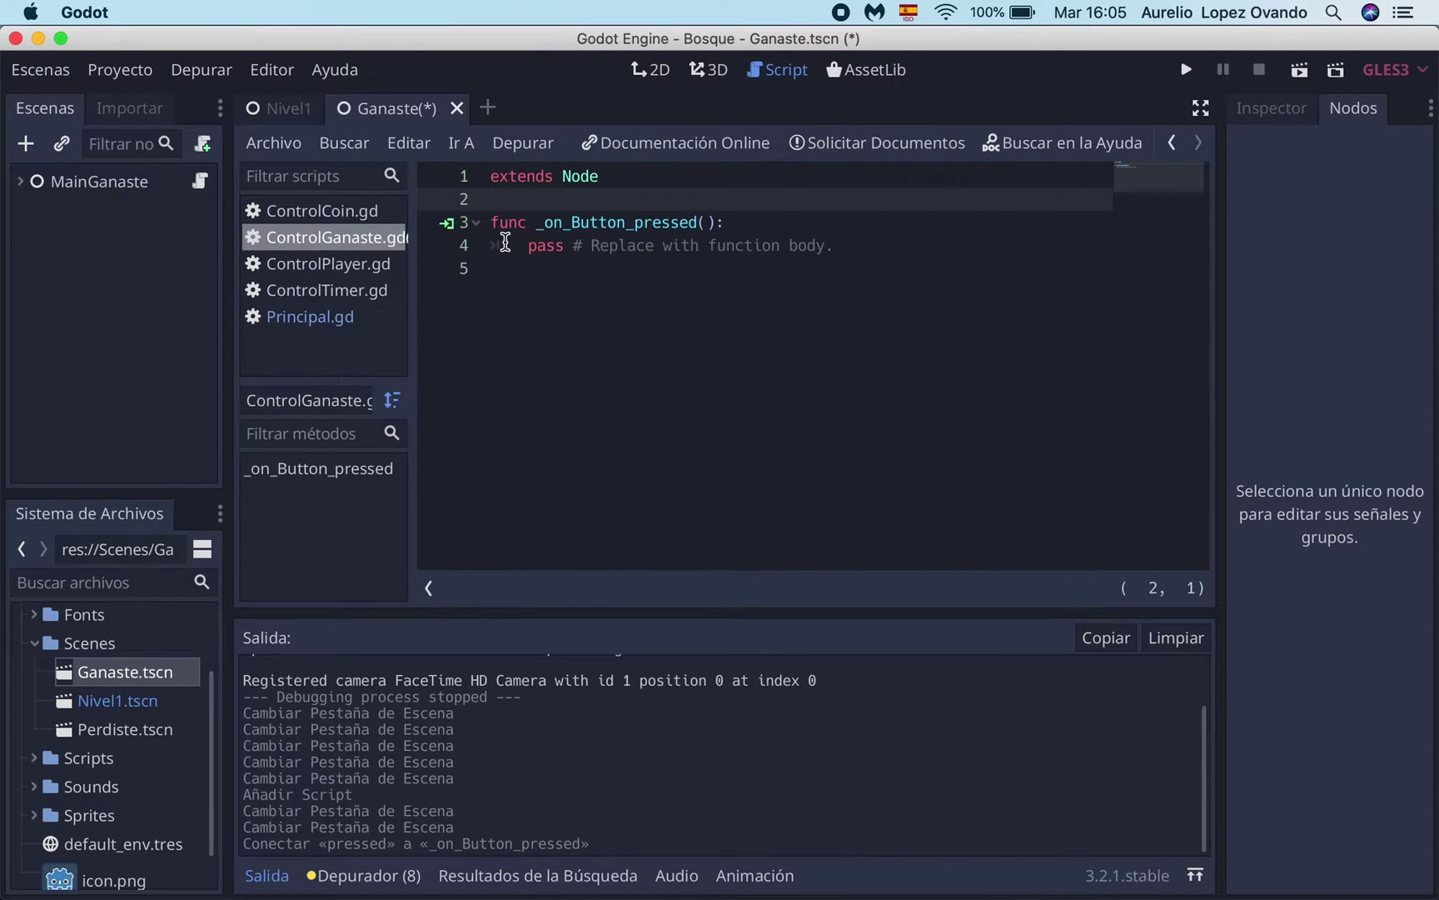
left_click_drag(491, 247, 874, 253)
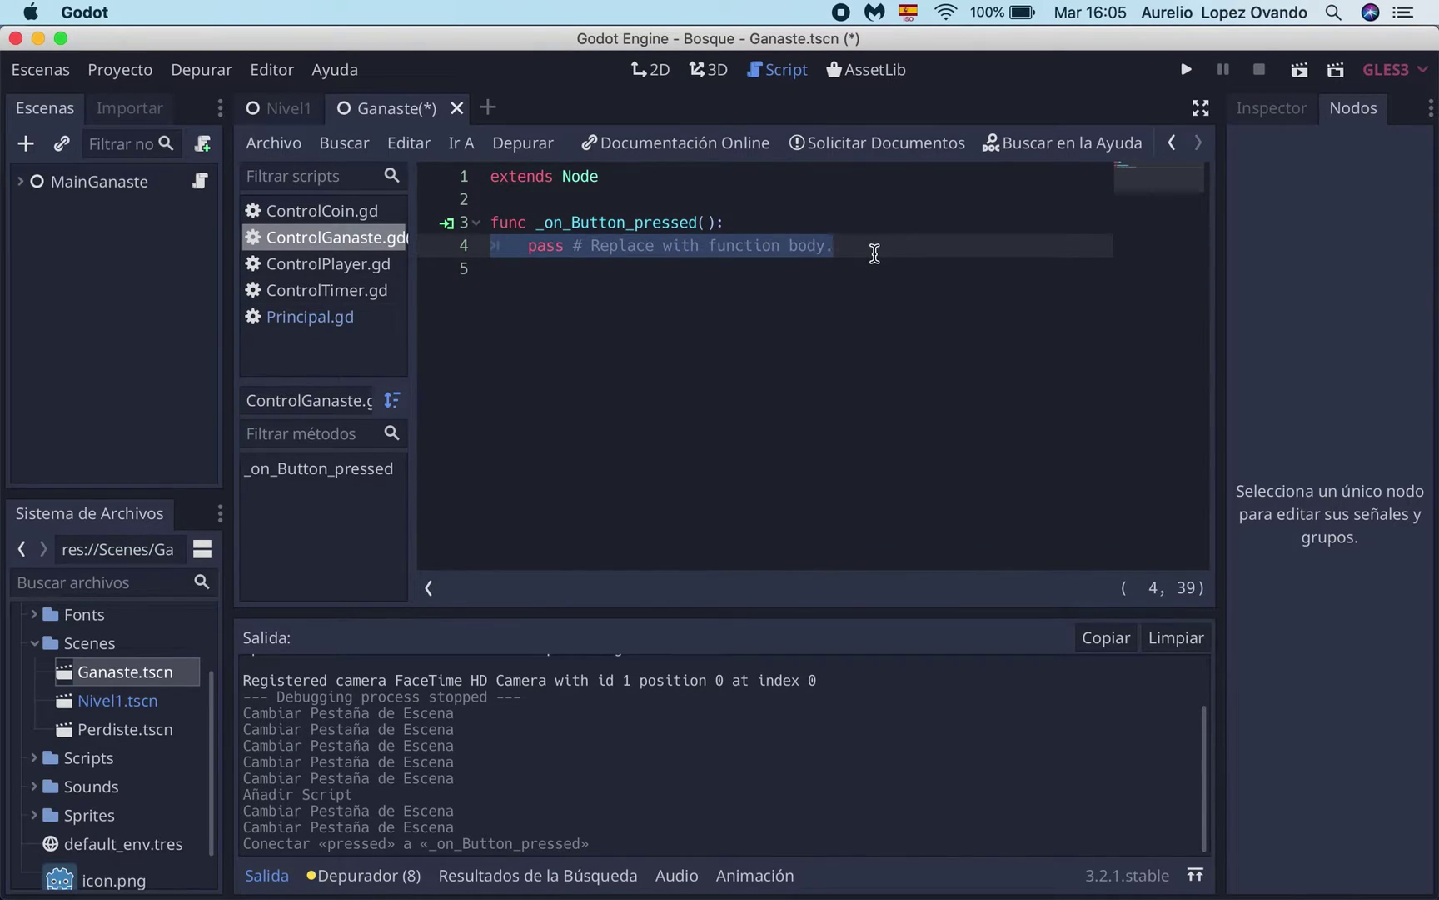
key("BackSpace")
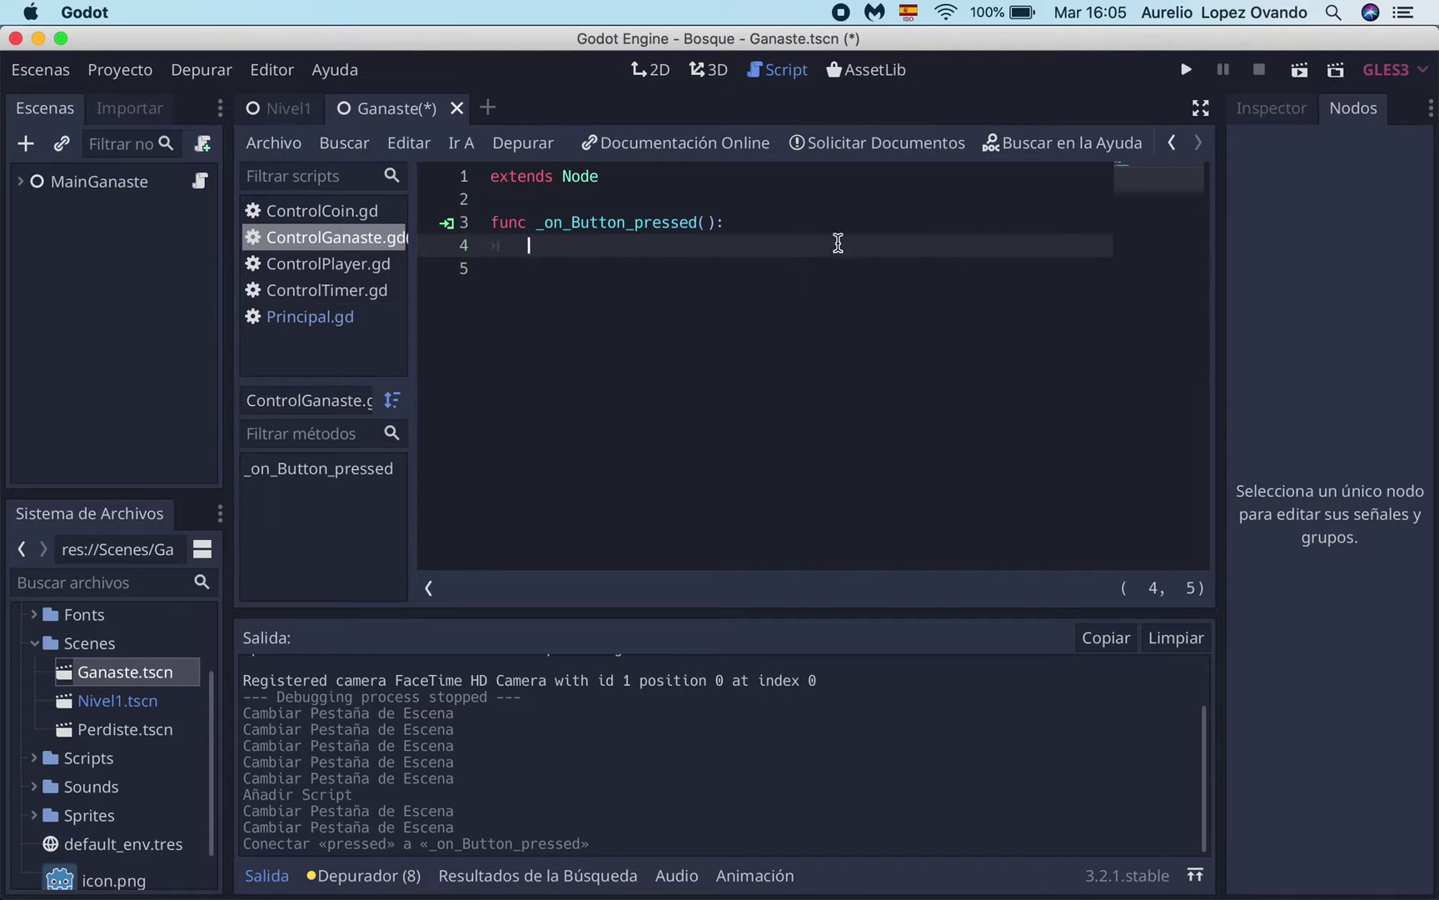
Review Principal.gd in Nivel1, then return to the empty _on_Button_pressed body in ControlGanaste.gd
left_click(304, 117)
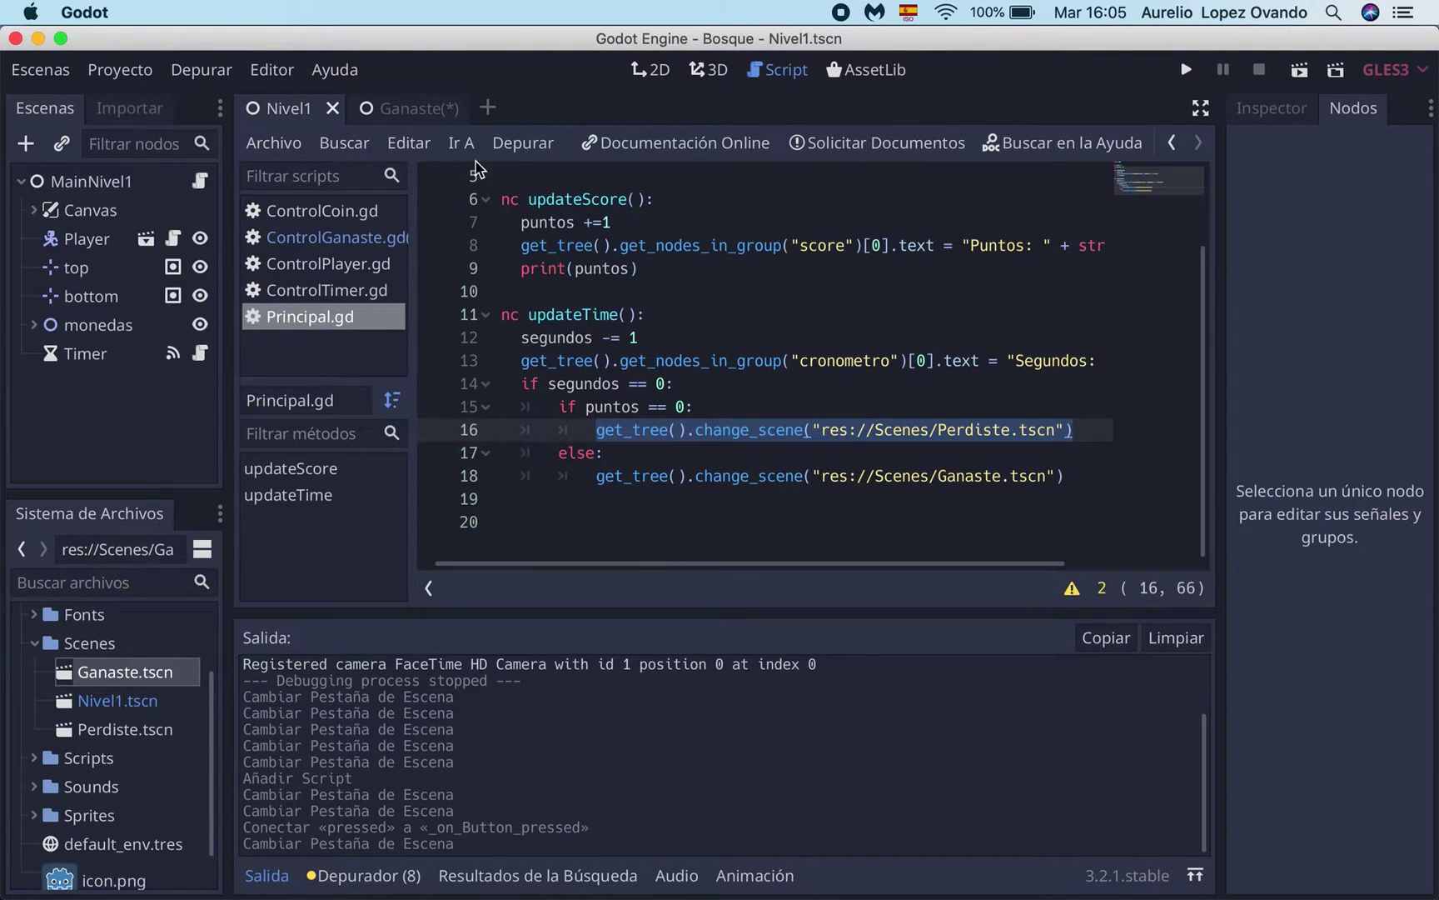
left_click(652, 430)
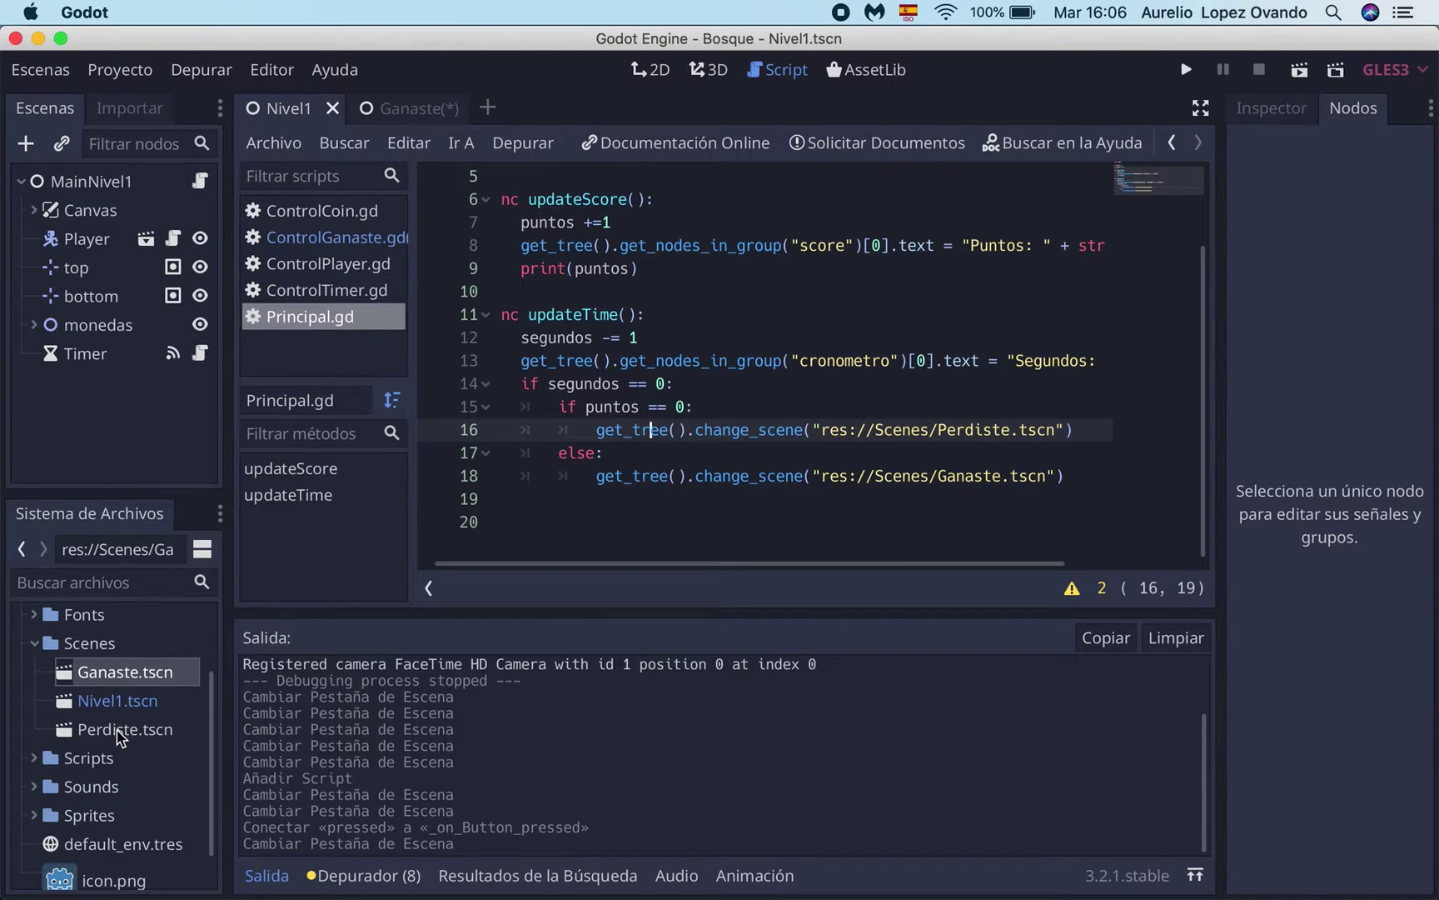
left_click(116, 706)
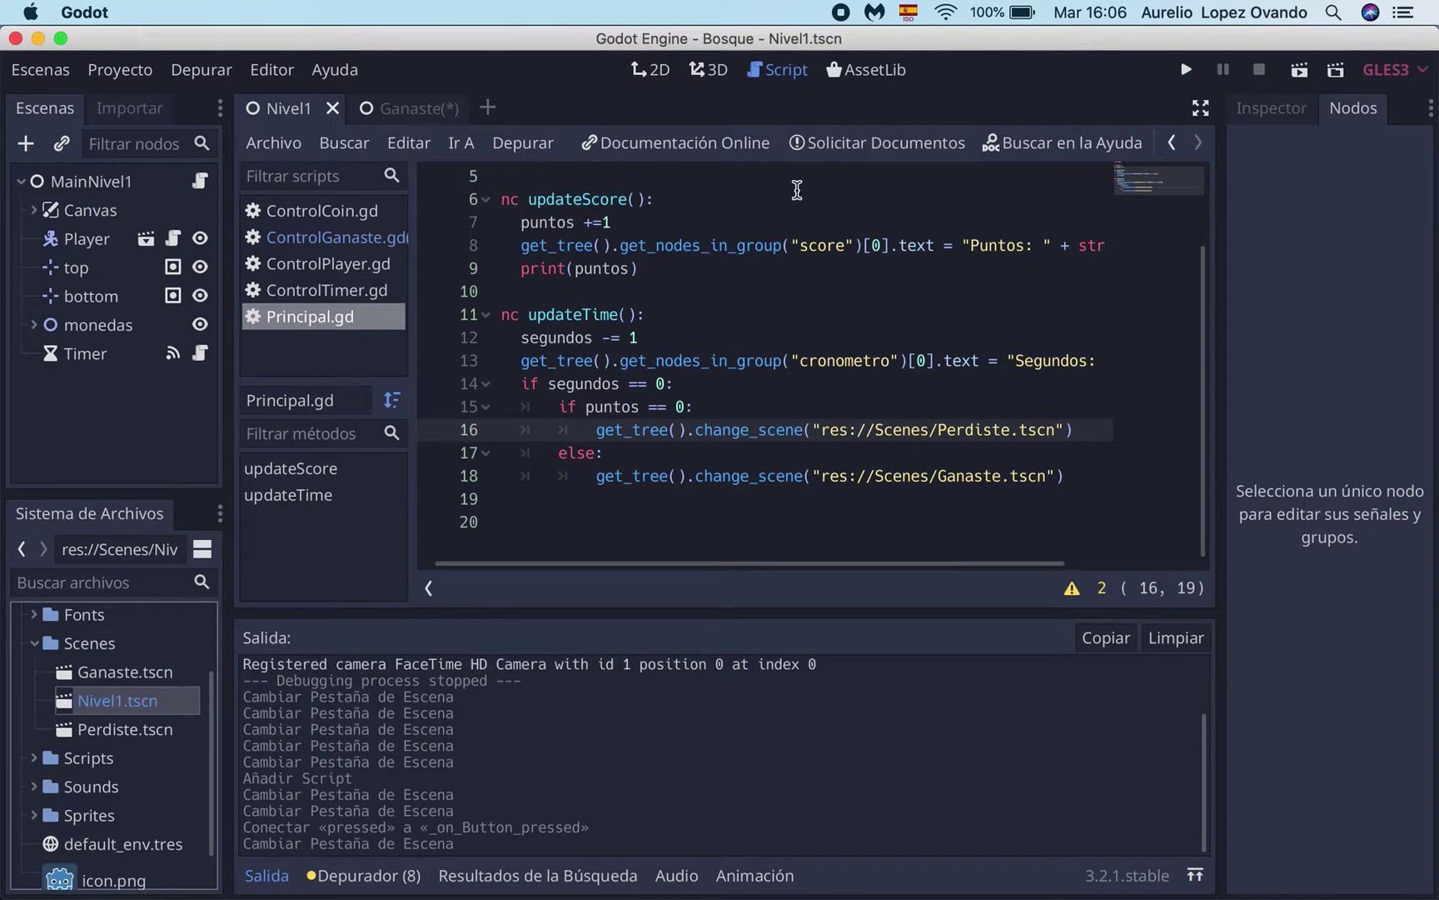
left_click(406, 104)
left_click(569, 223)
left_click(535, 250)
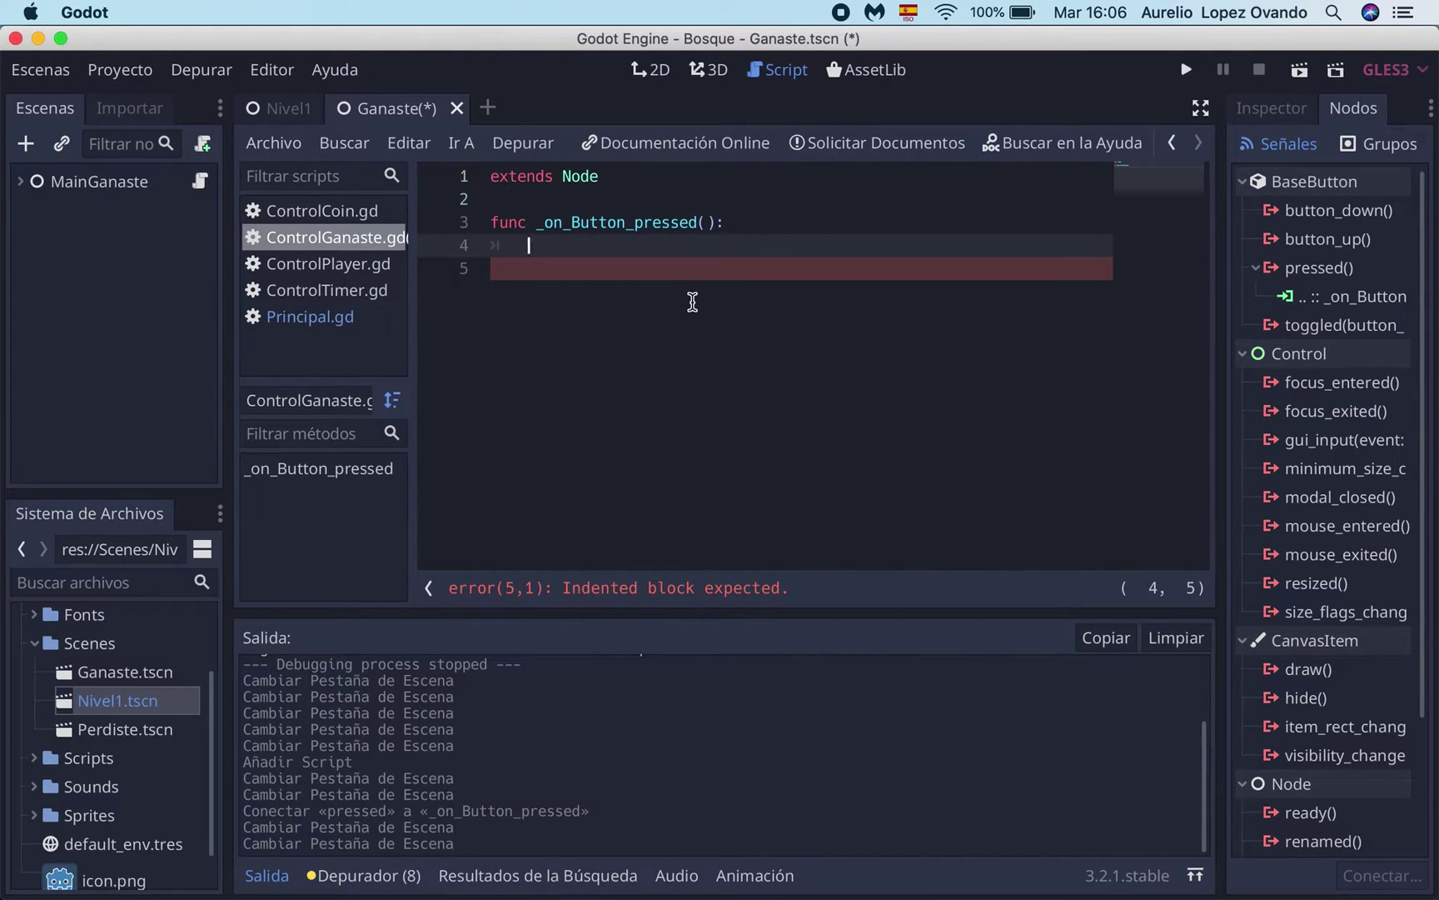
type("ch")
Make _on_Button_pressed call get_tree().change_scene("res://Scenes/Nivel1.tscn"), save with Ctrl+S, and run the scene
key("BackSpace")
key("BackSpace")
type("_tree().cha")
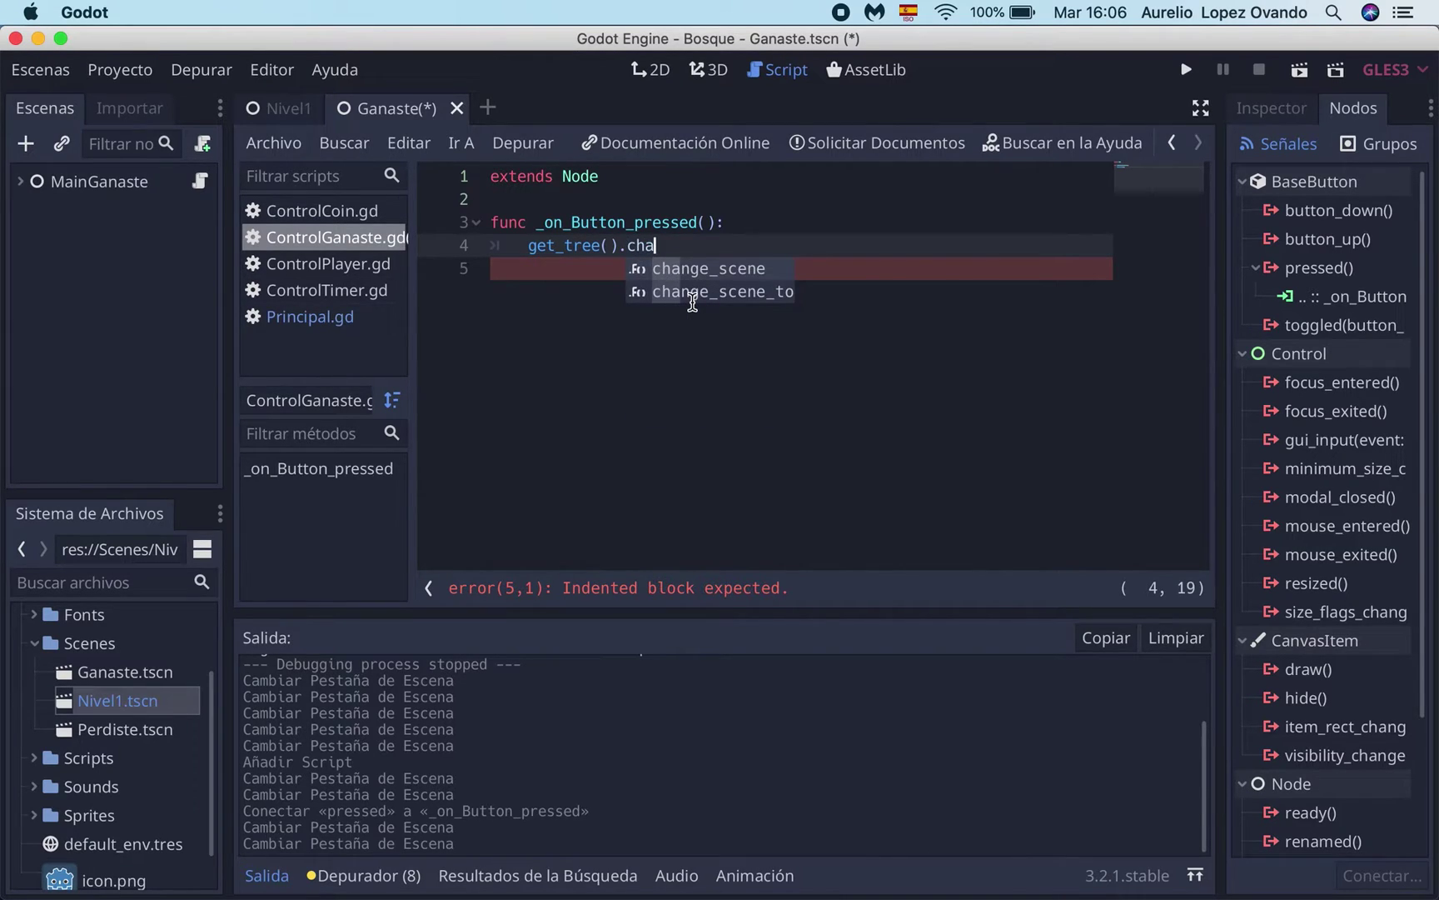
key("Return")
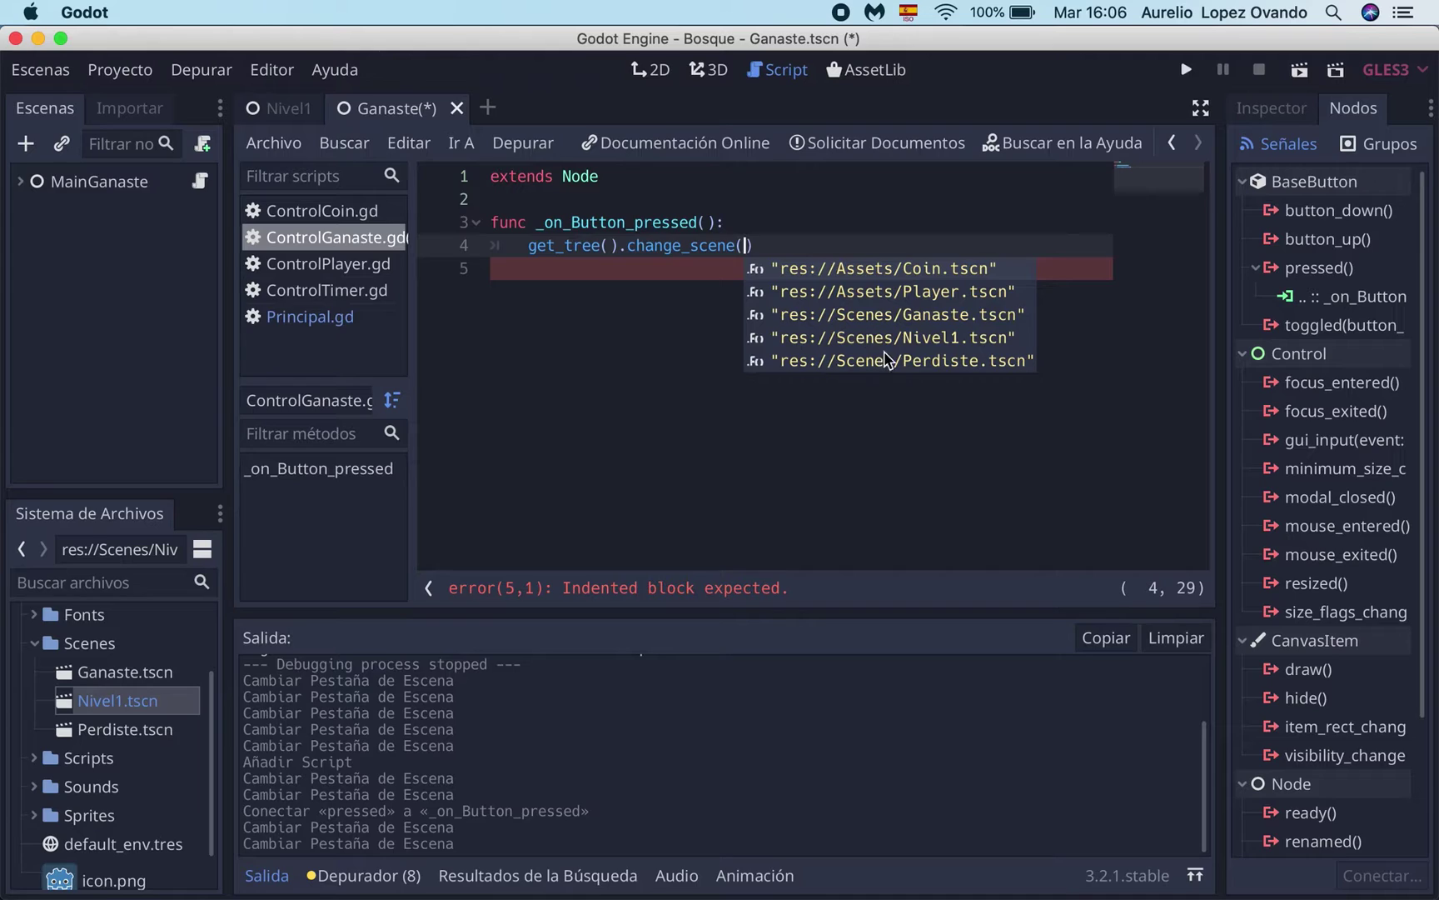
left_click(933, 337)
left_click(1006, 242)
key("ctrl+s")
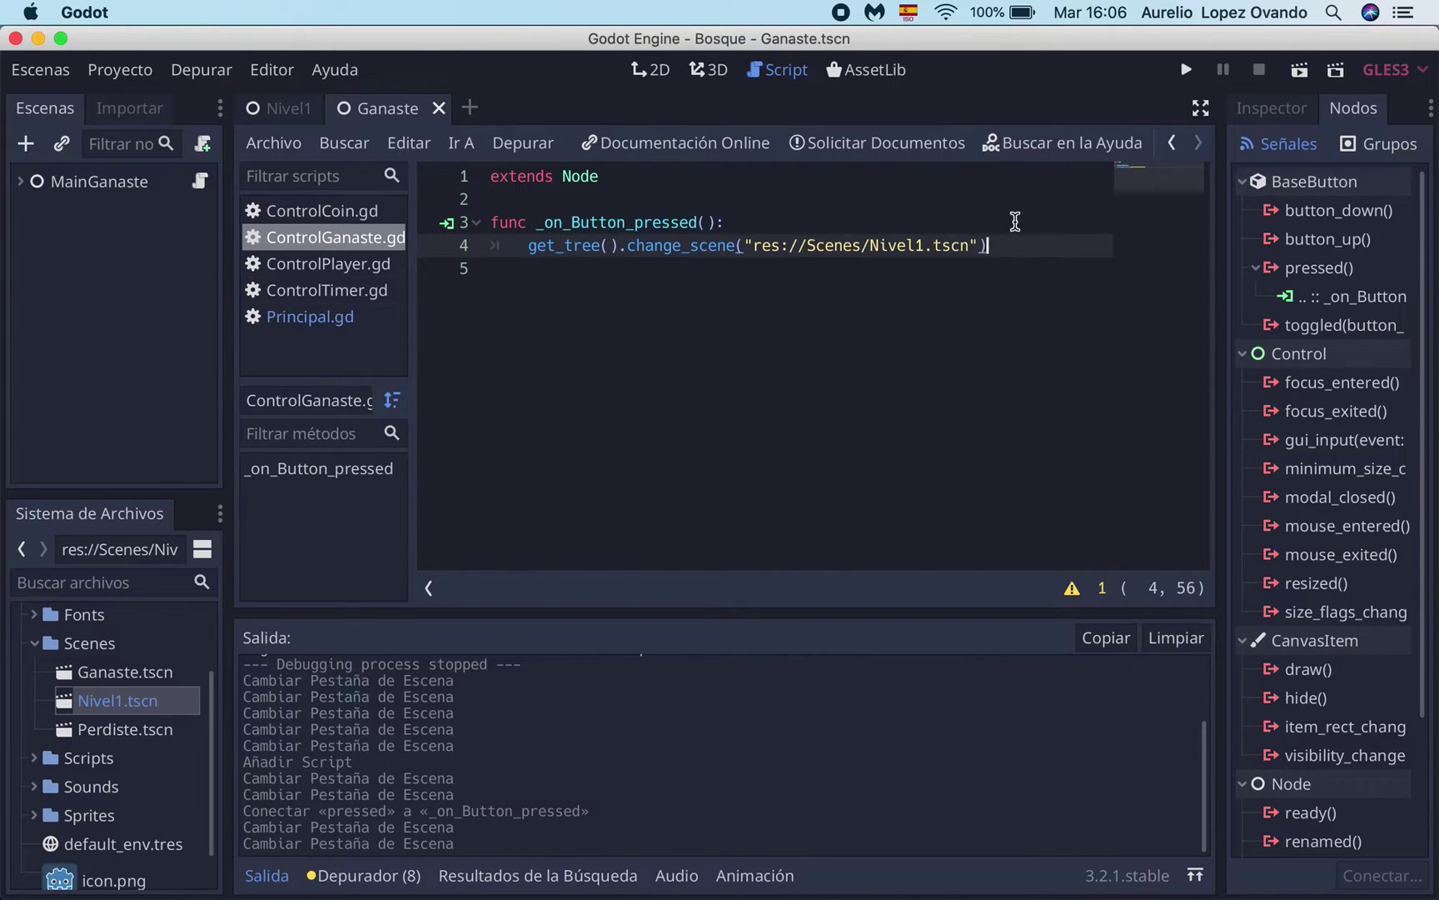
left_click(1298, 73)
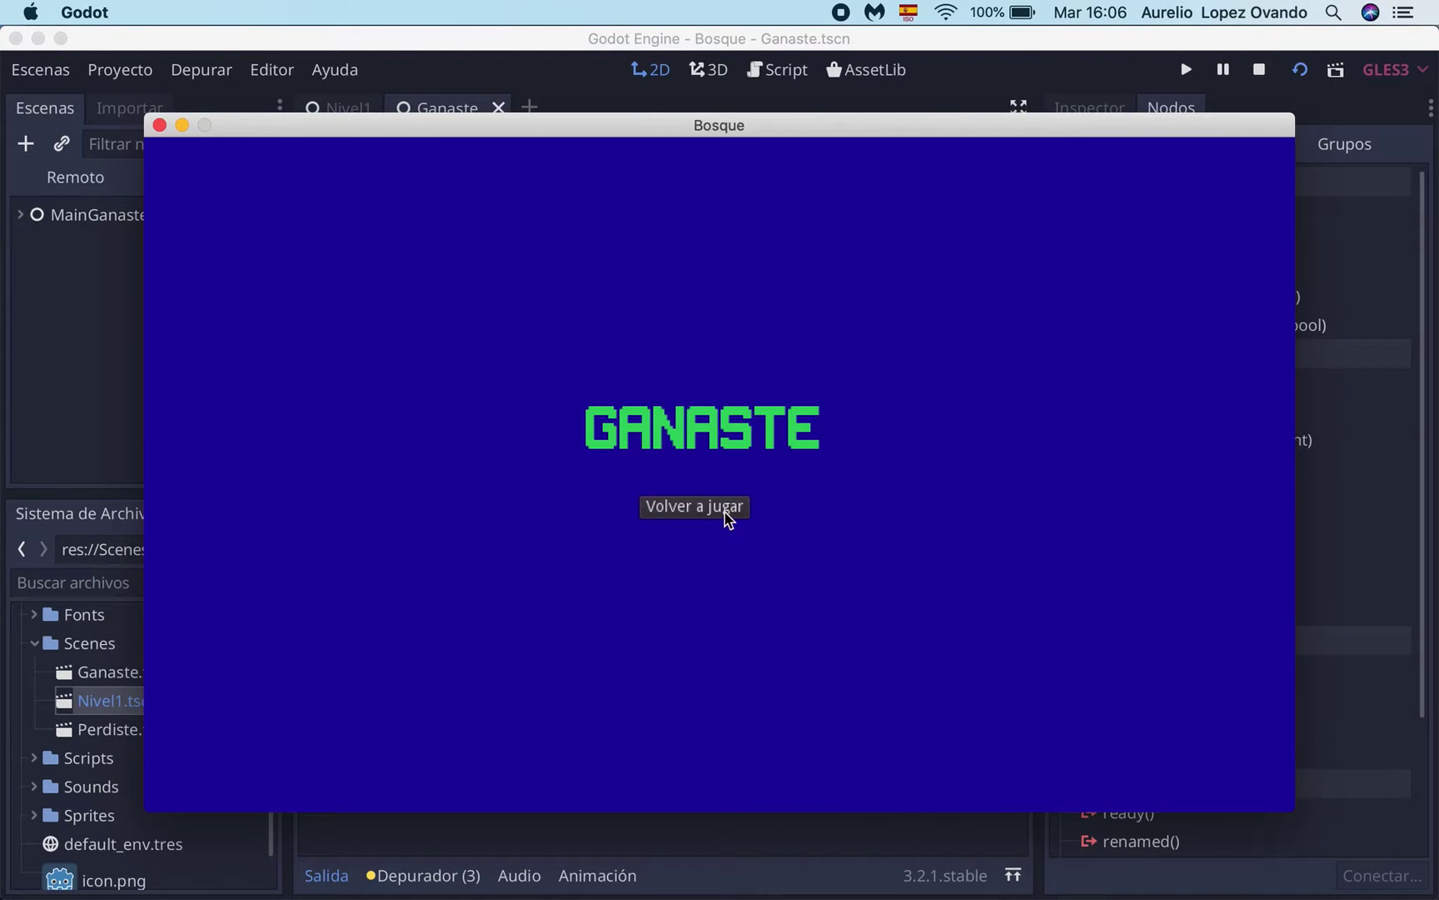
Confirm Volver a jugar loads the forest level, close the game, and return to Nivel1
left_click(728, 514)
left_click(726, 515)
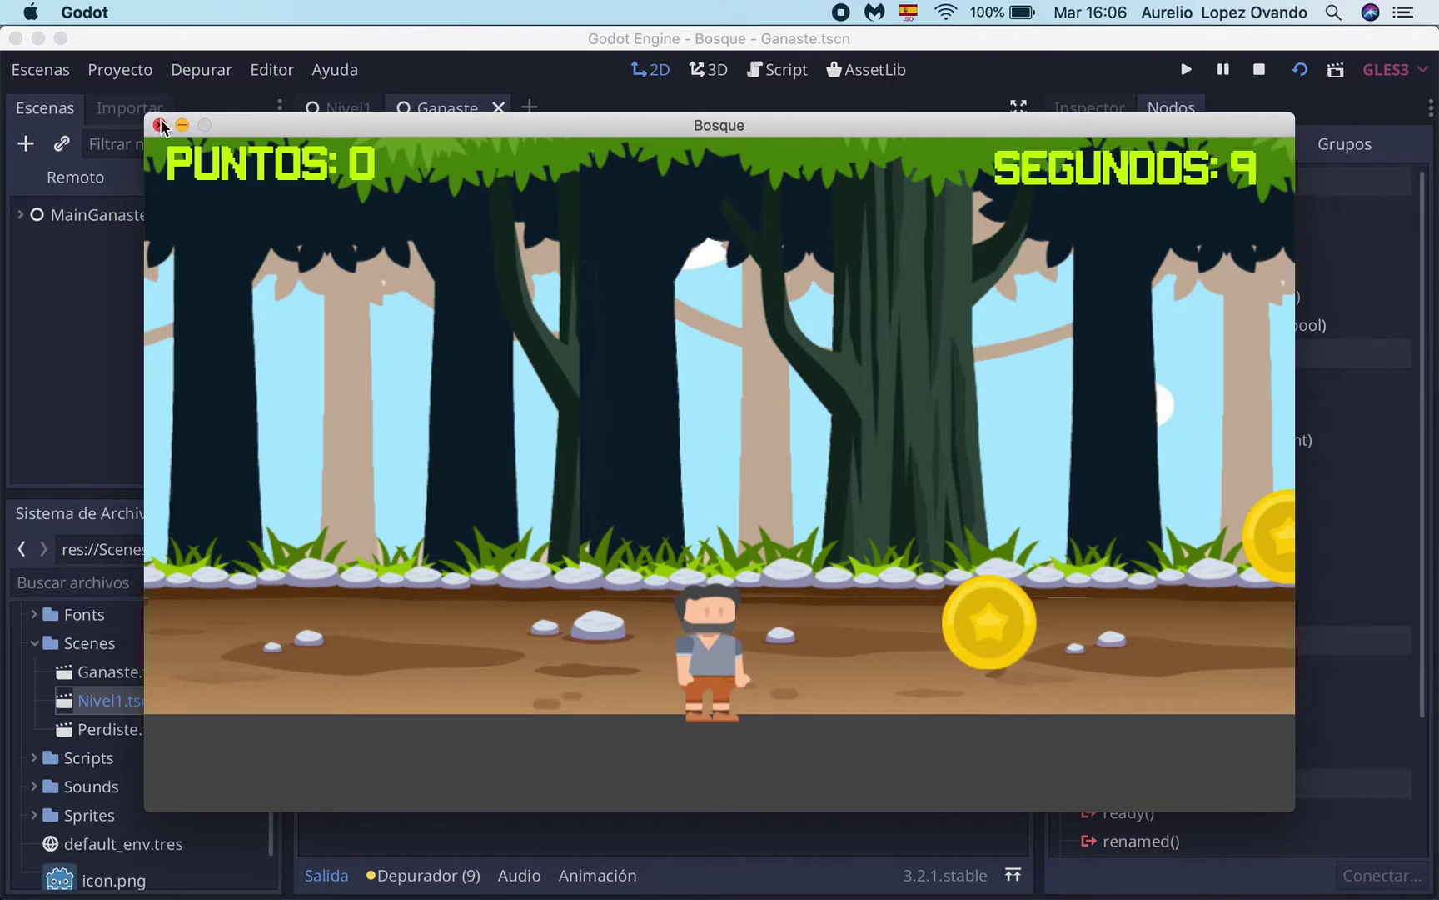
left_click(160, 125)
left_click(337, 108)
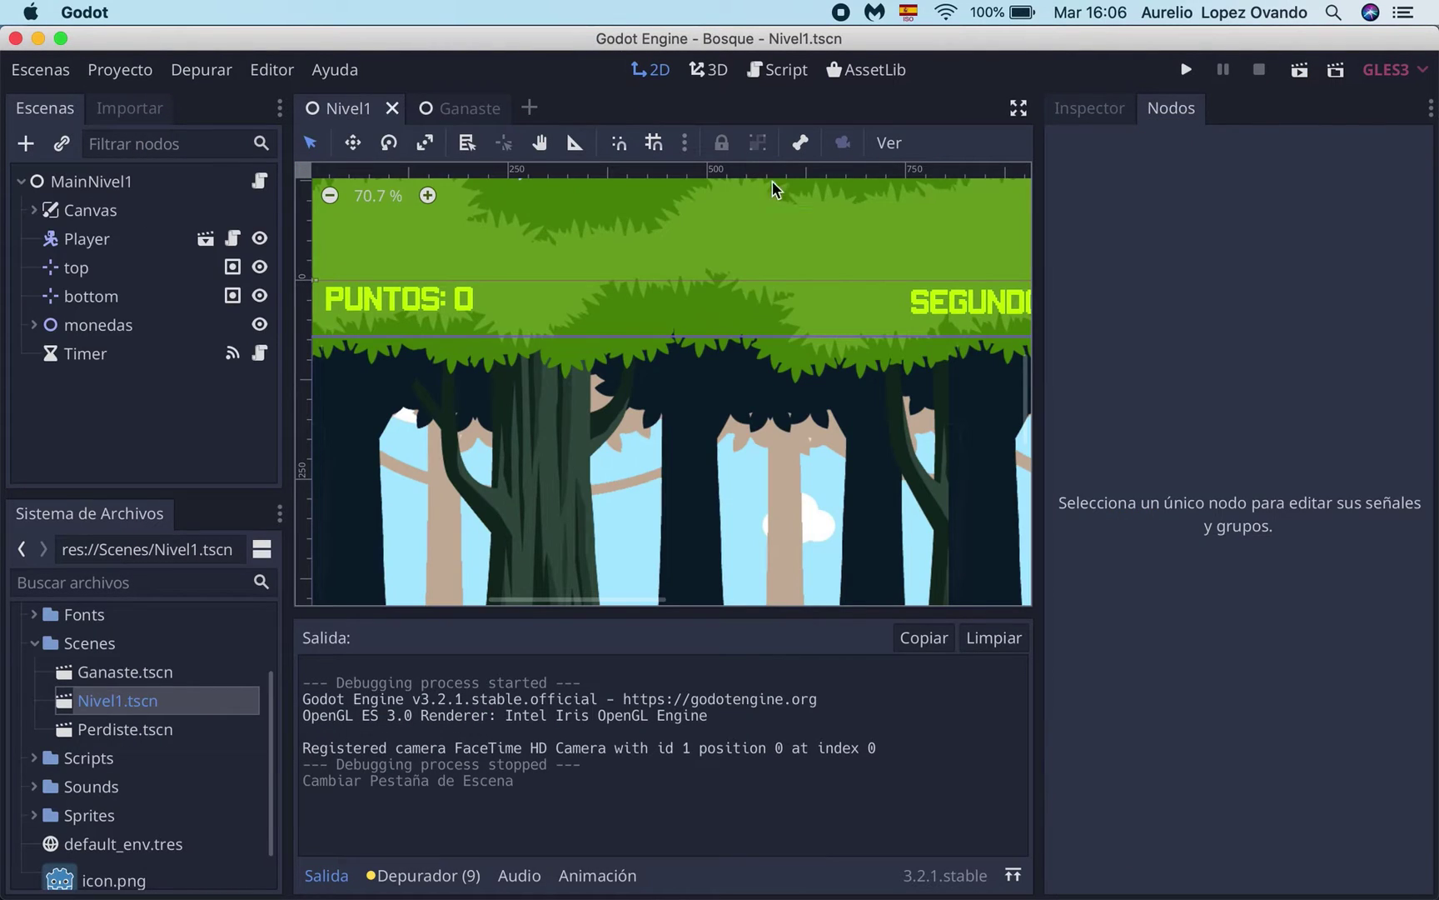
left_click(1300, 71)
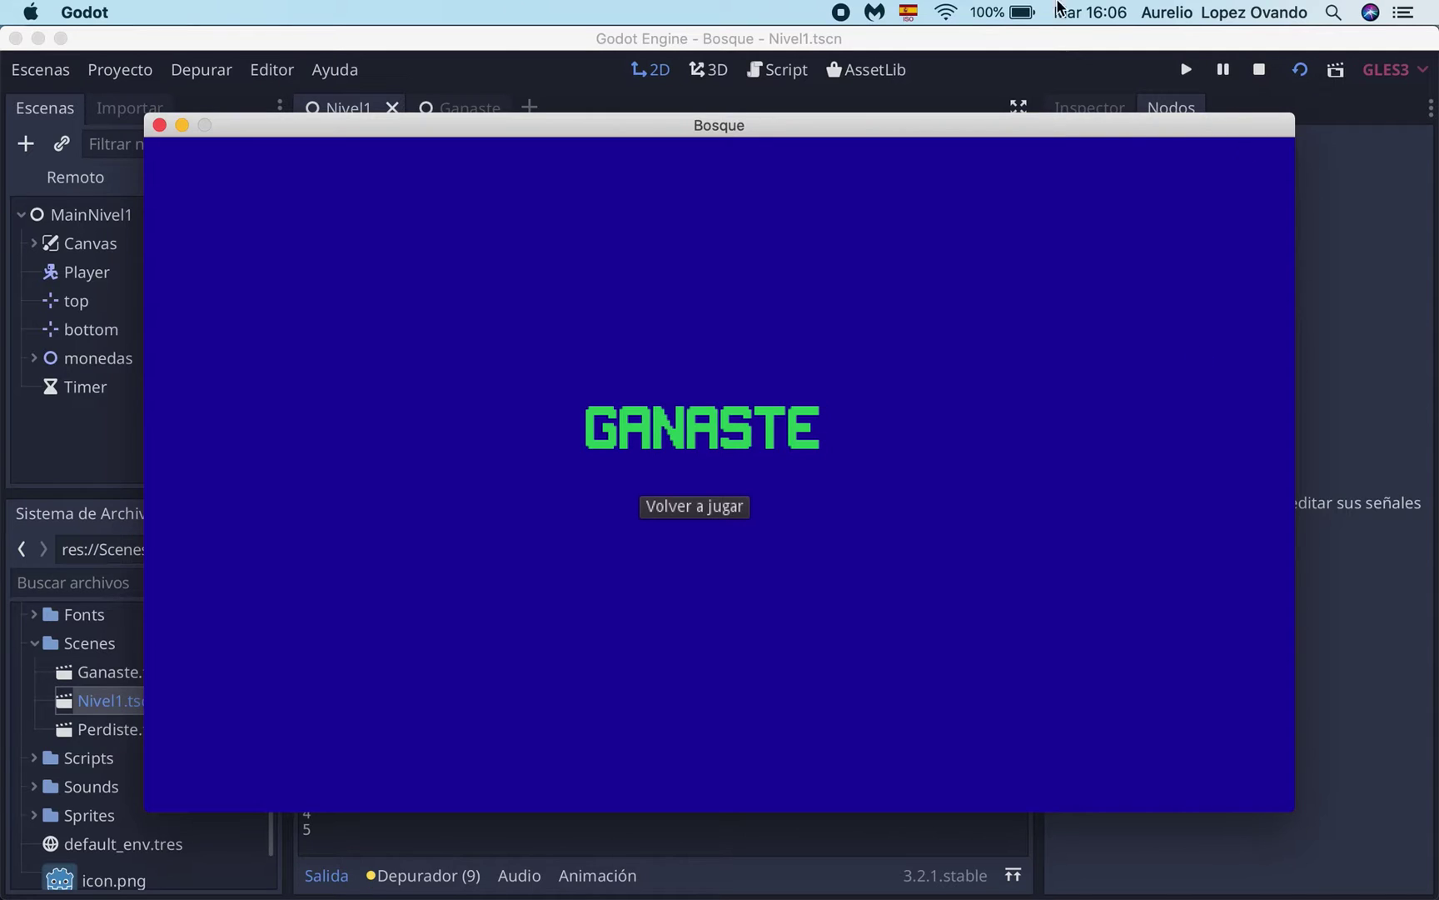
left_click(701, 507)
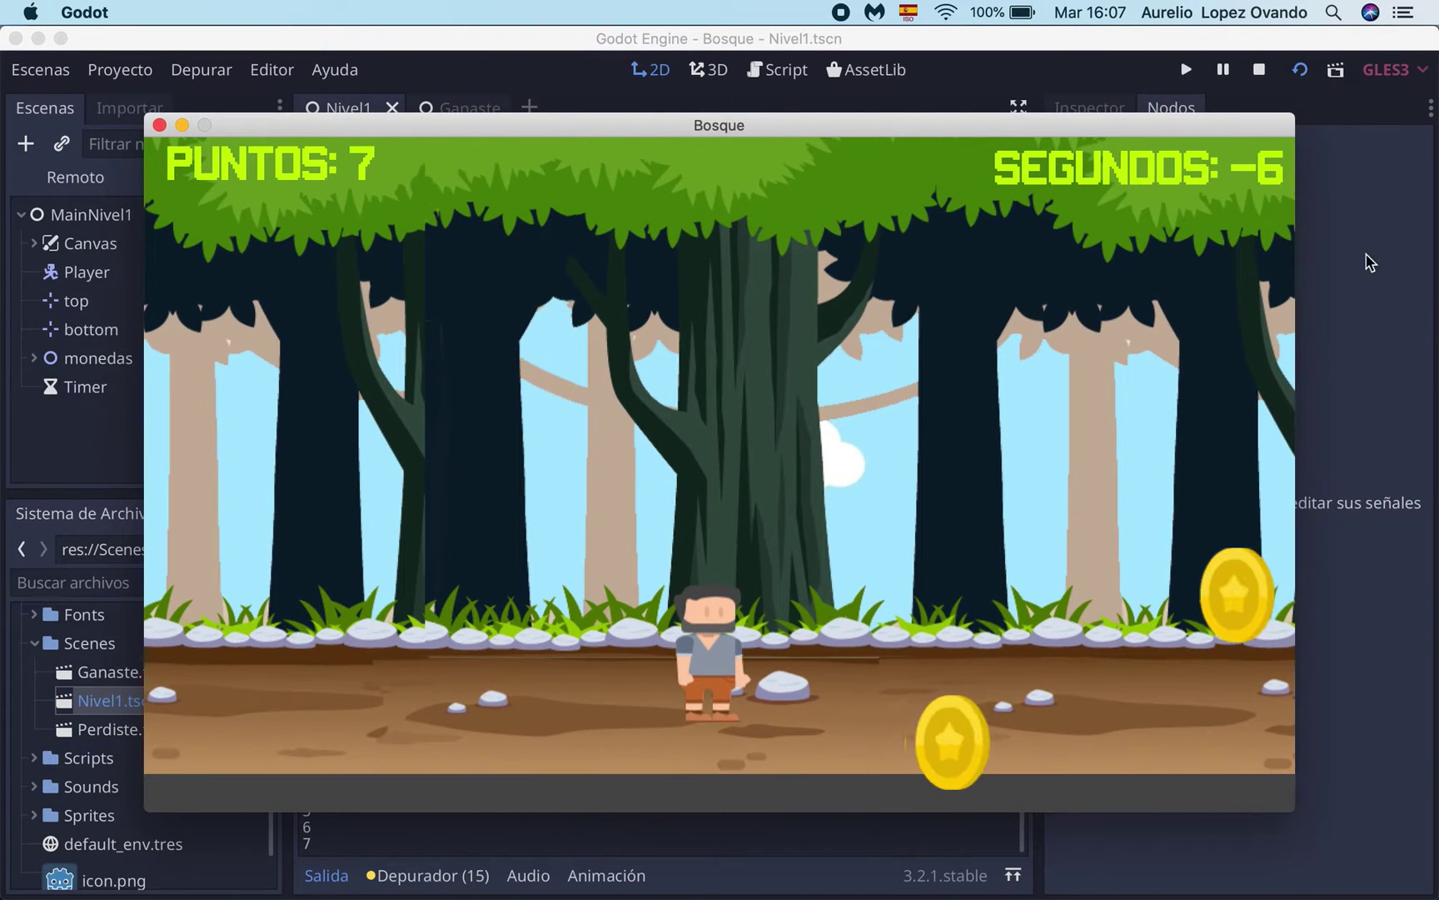
left_click(159, 125)
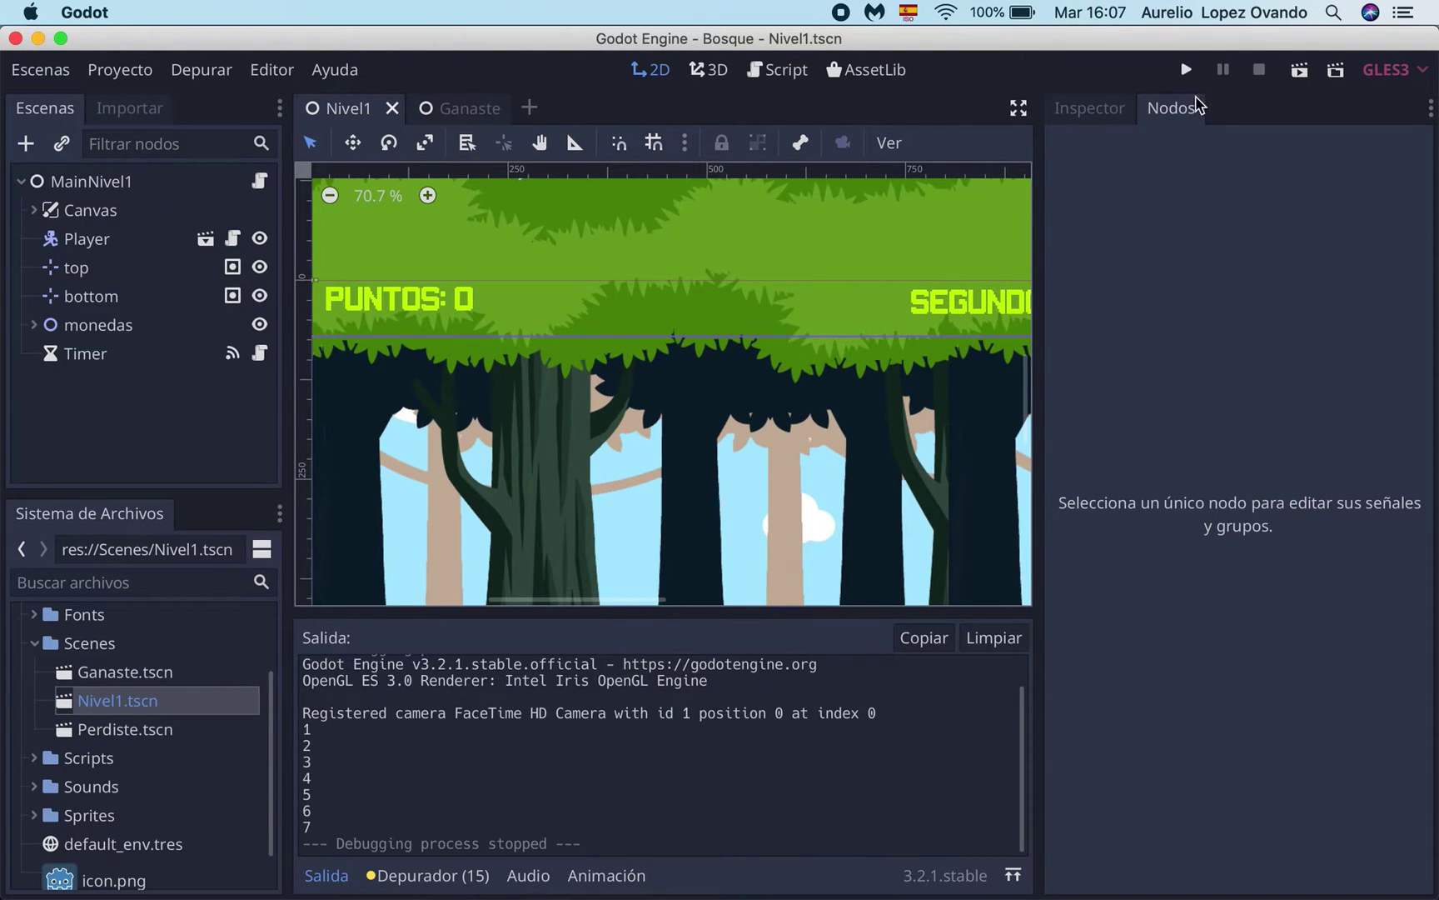
left_click(1306, 75)
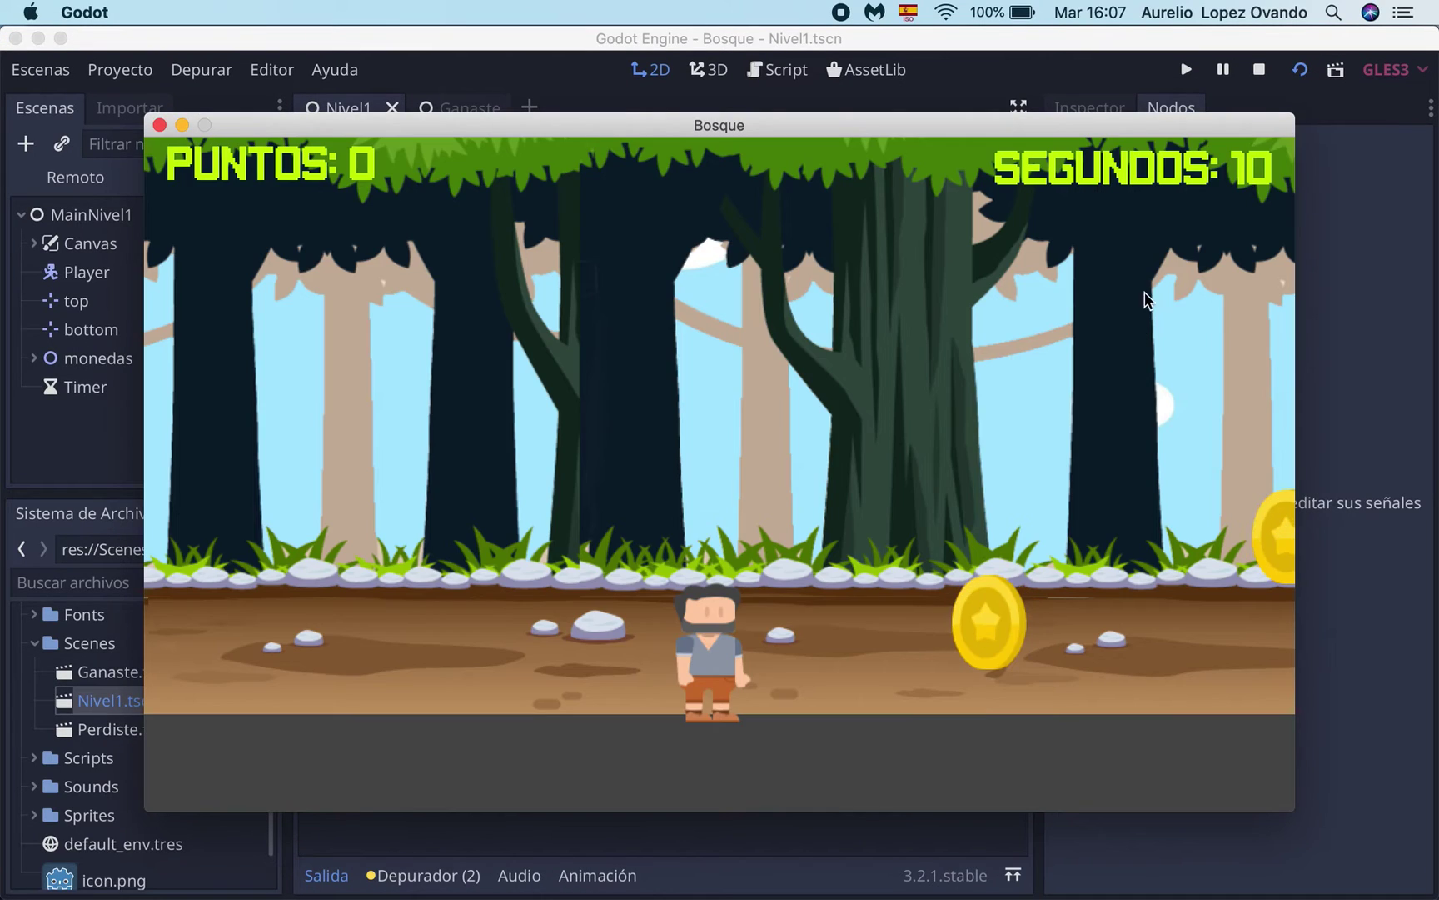
key("Right")
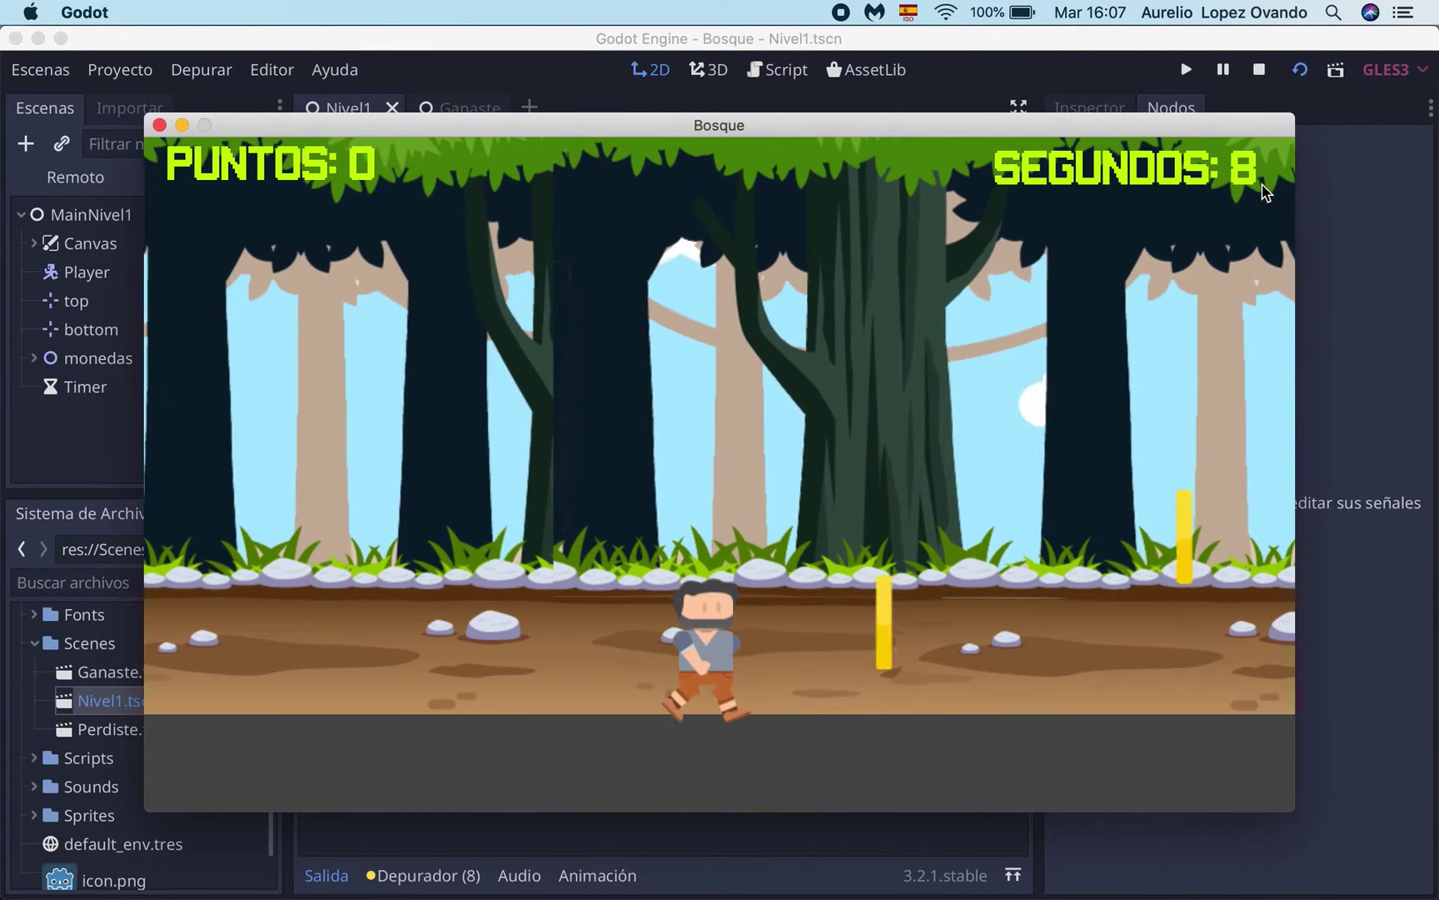
key("Right")
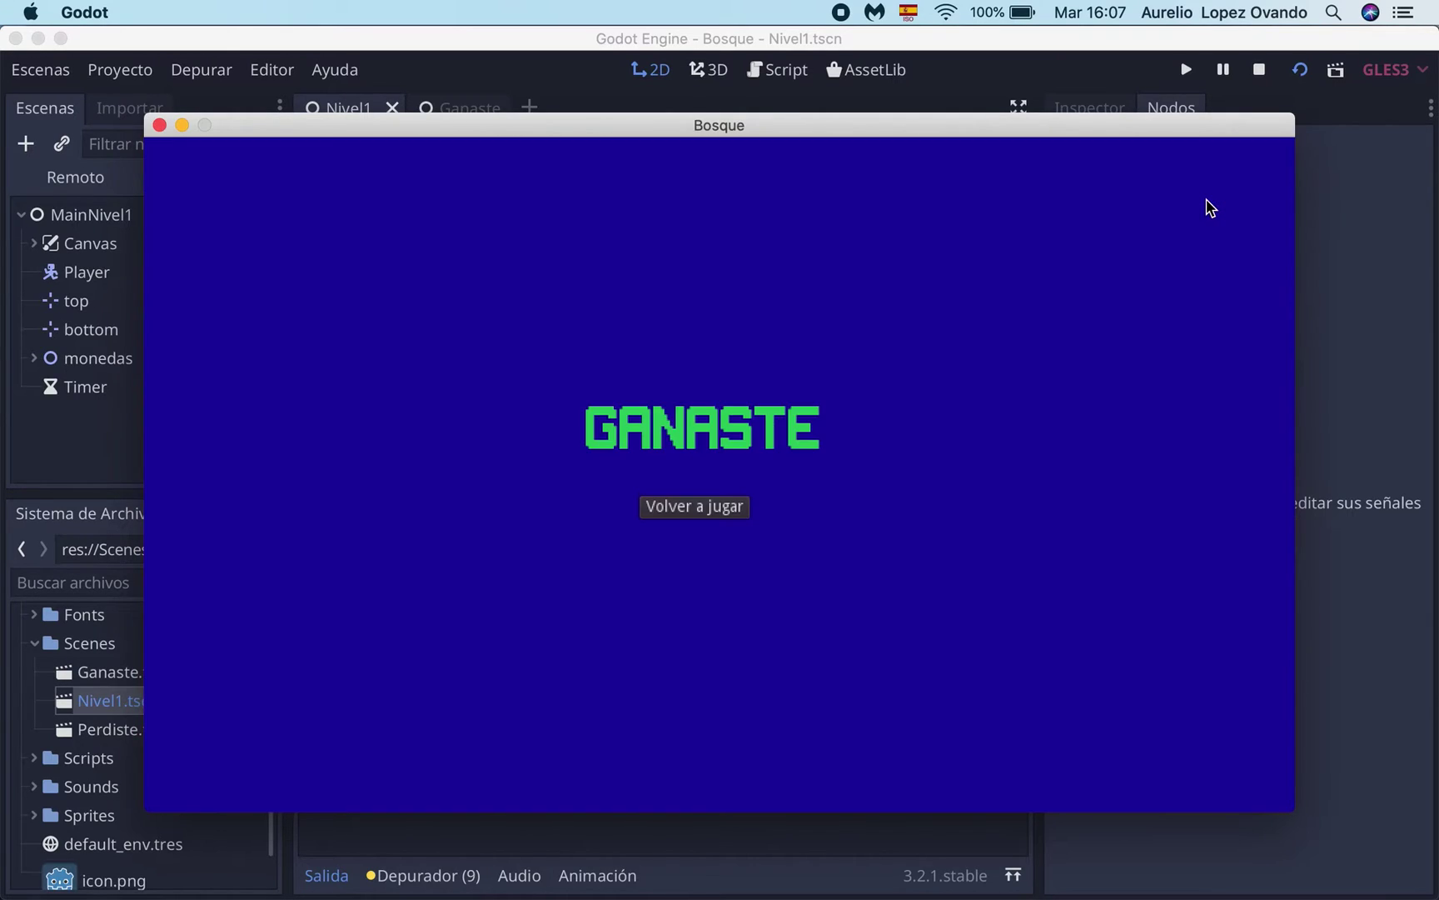
left_click(704, 508)
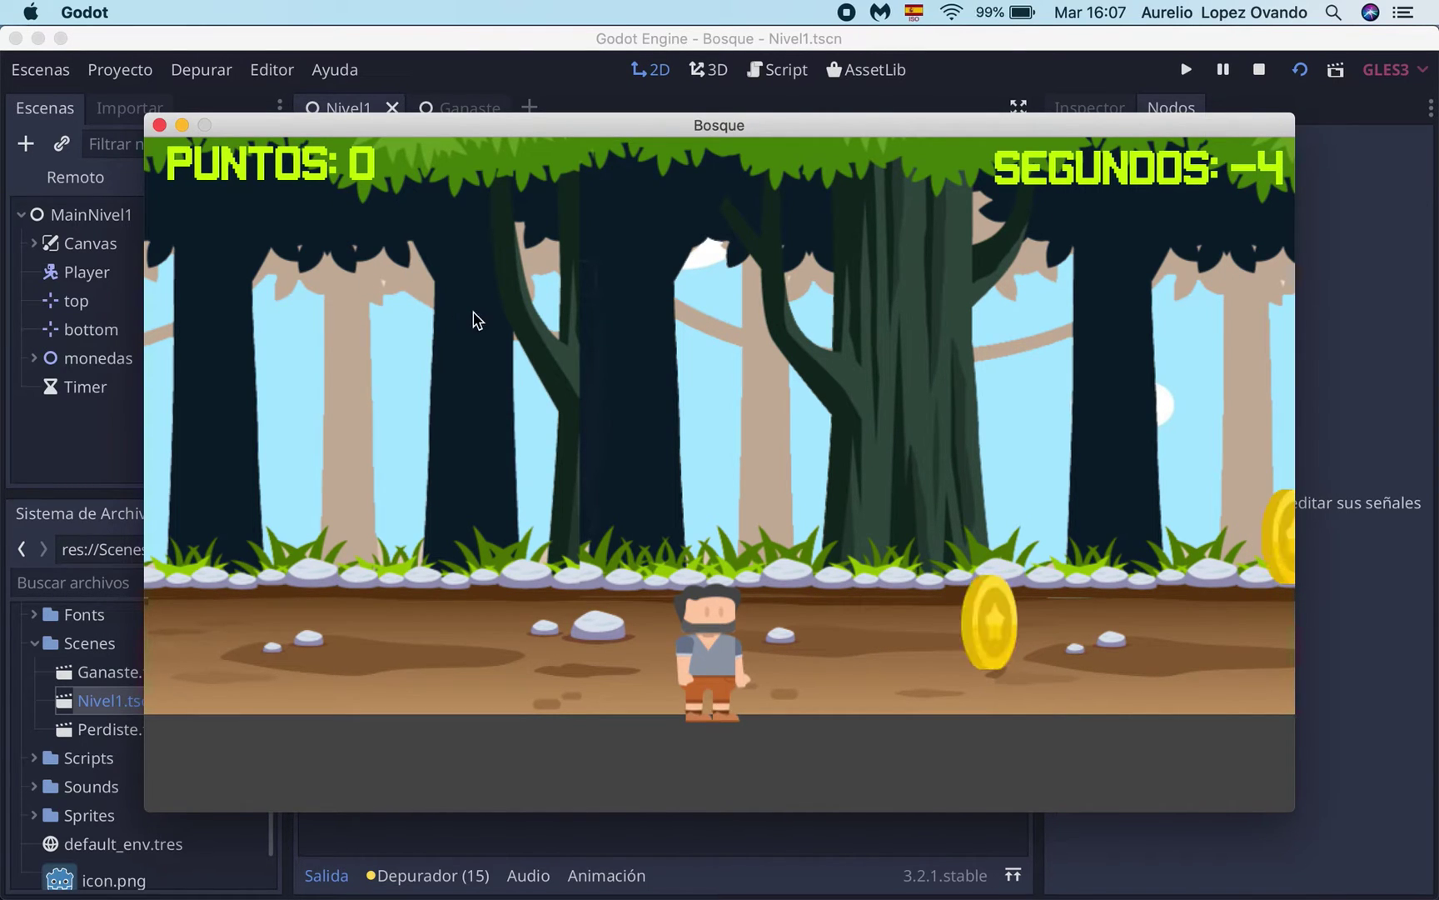
key("Right")
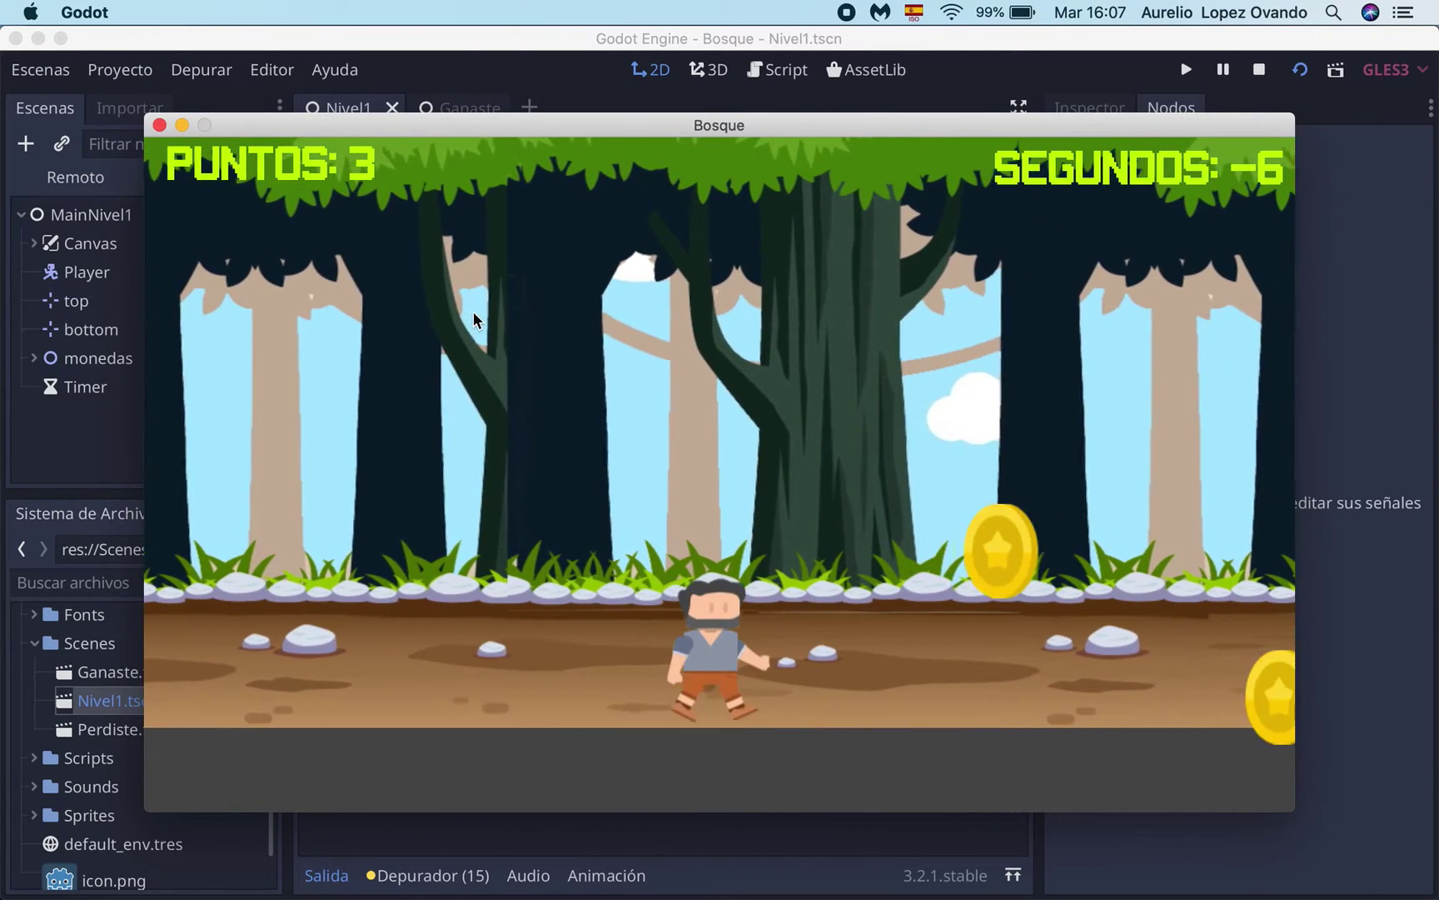
key("Right")
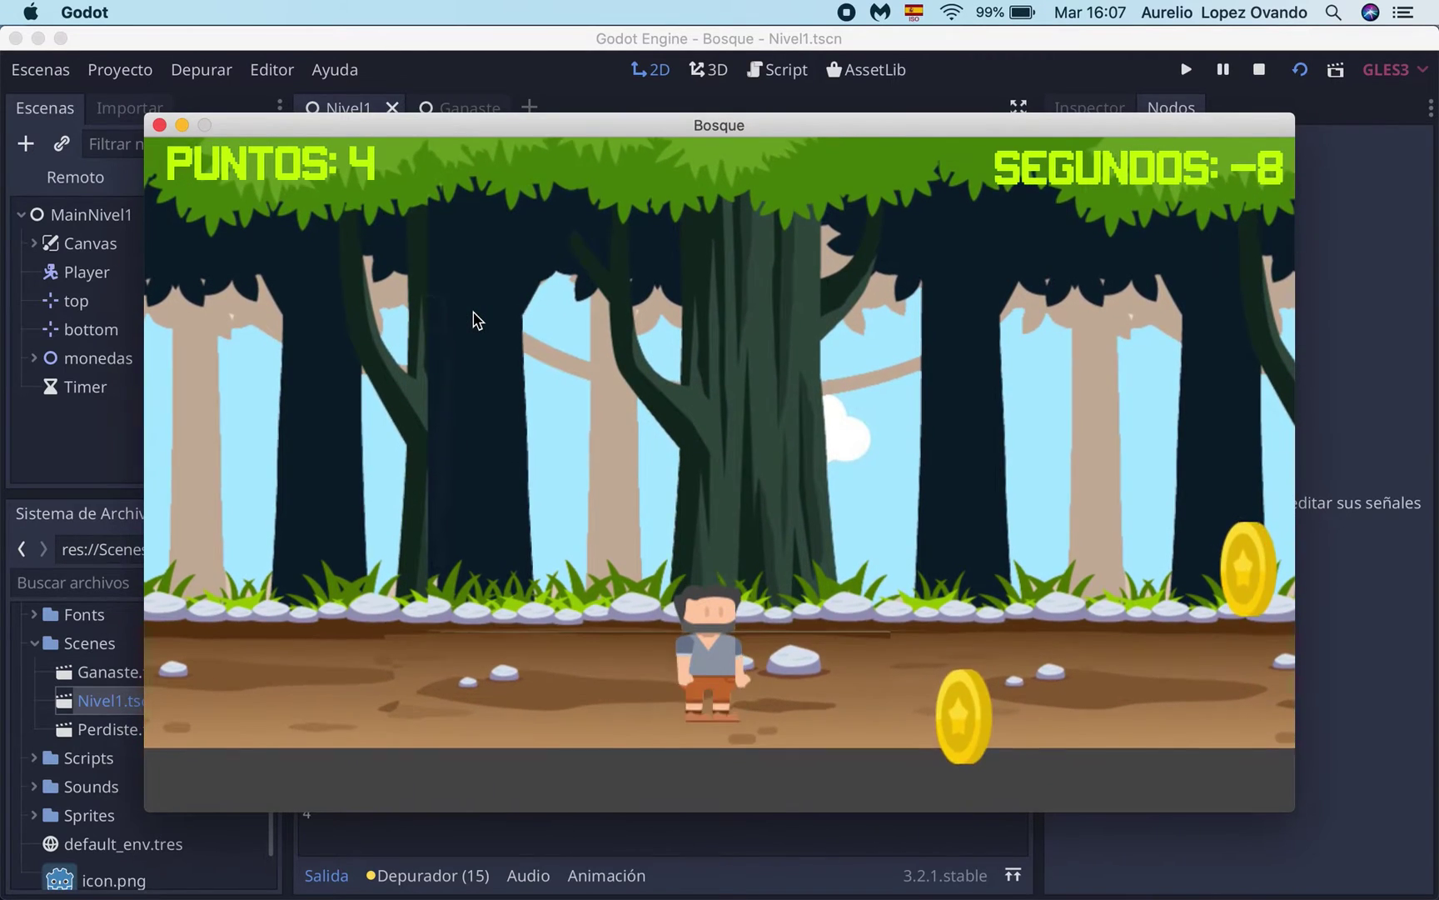
left_click(159, 125)
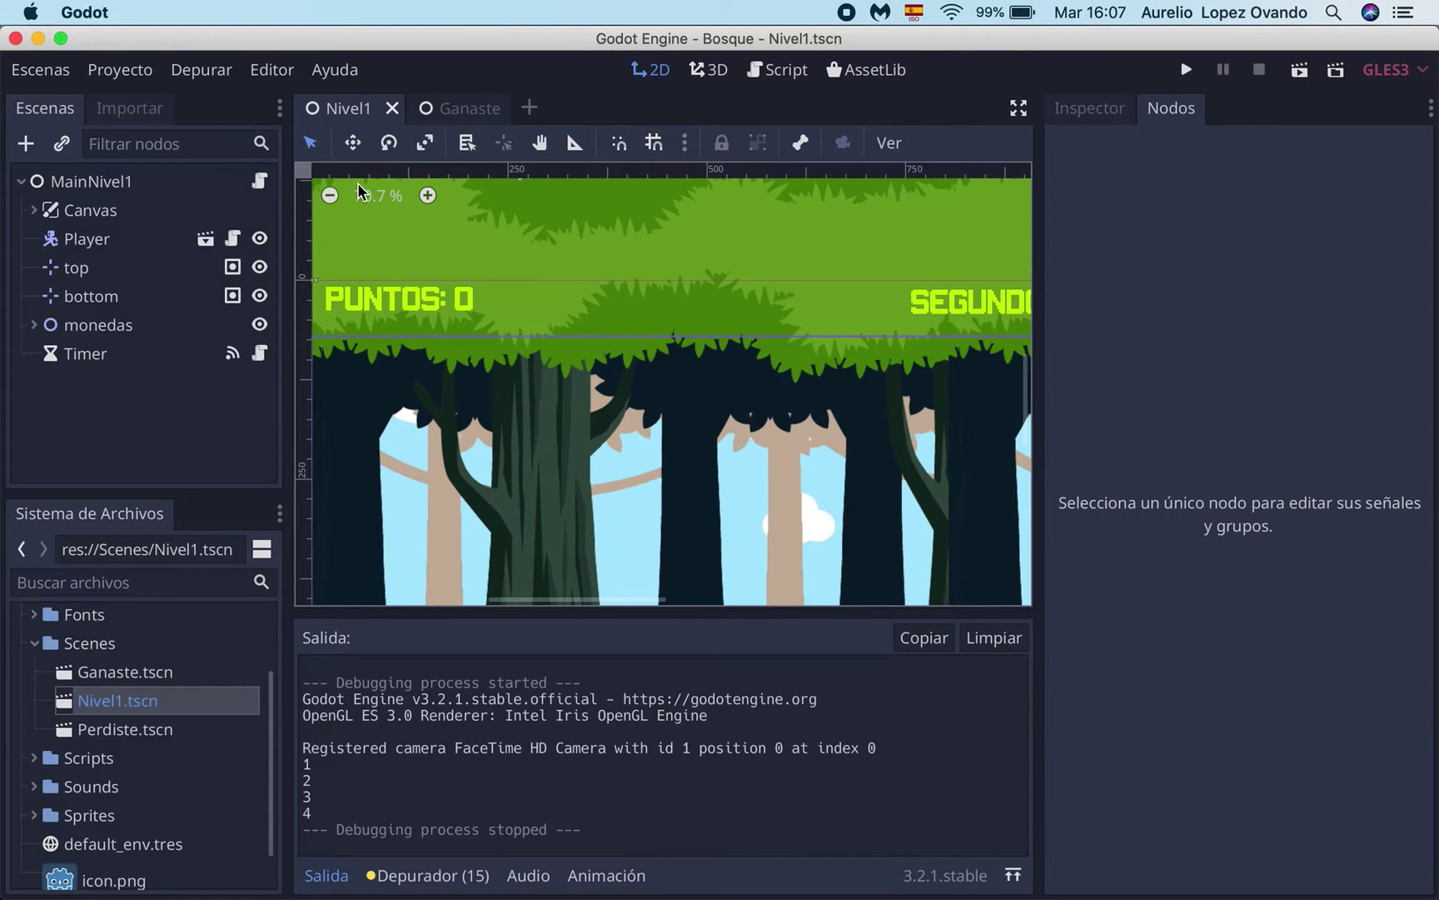
Note the puntos and segundos declarations in Principal.gd, then add a blank line atop _on_Button_pressed
left_click(170, 180)
left_click(258, 181)
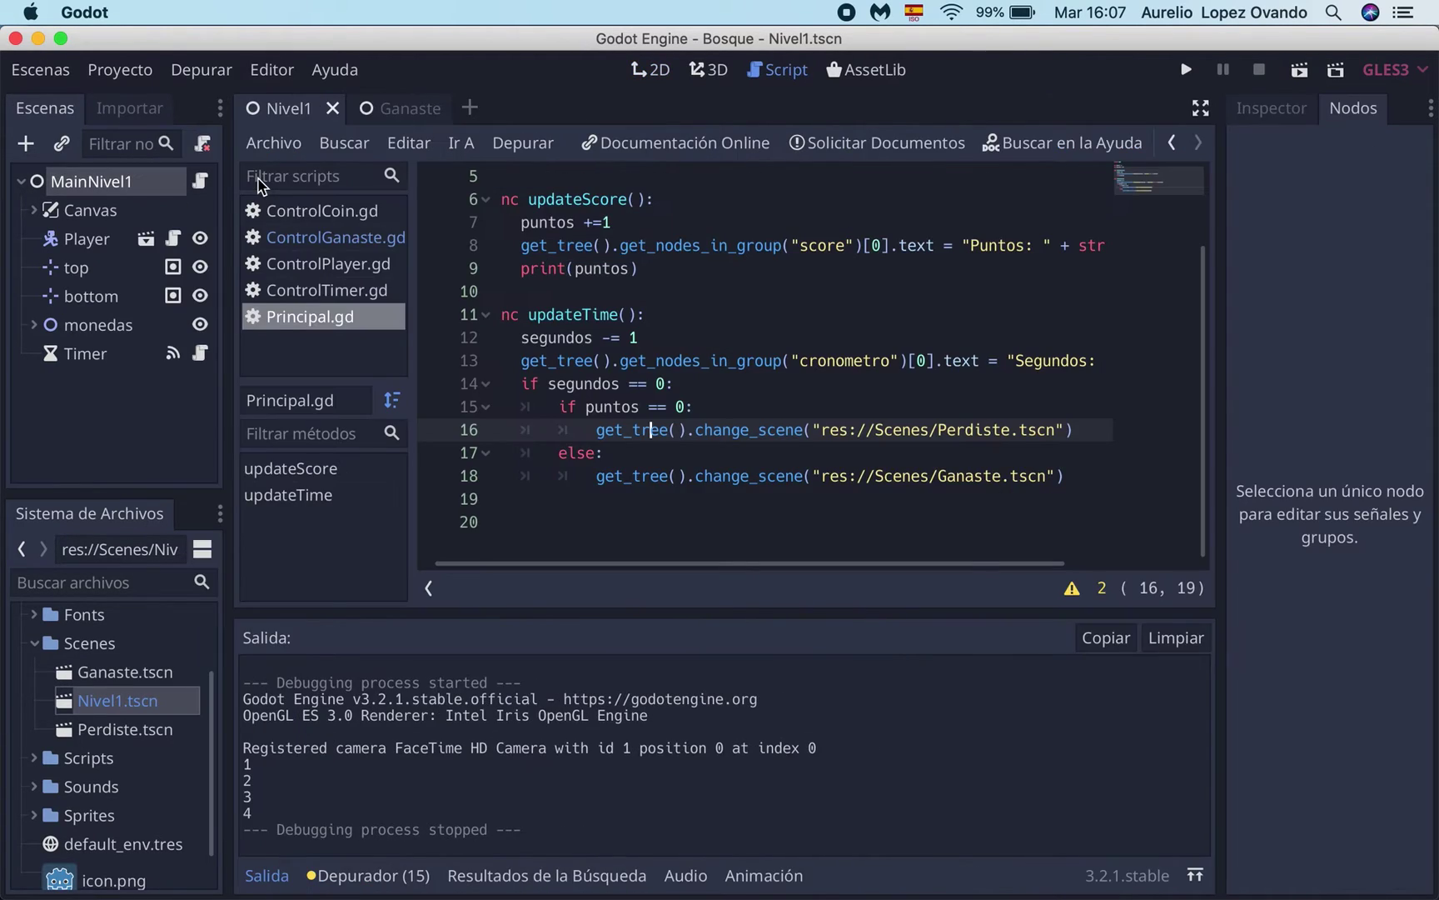
scroll(605, 267, "up", 2)
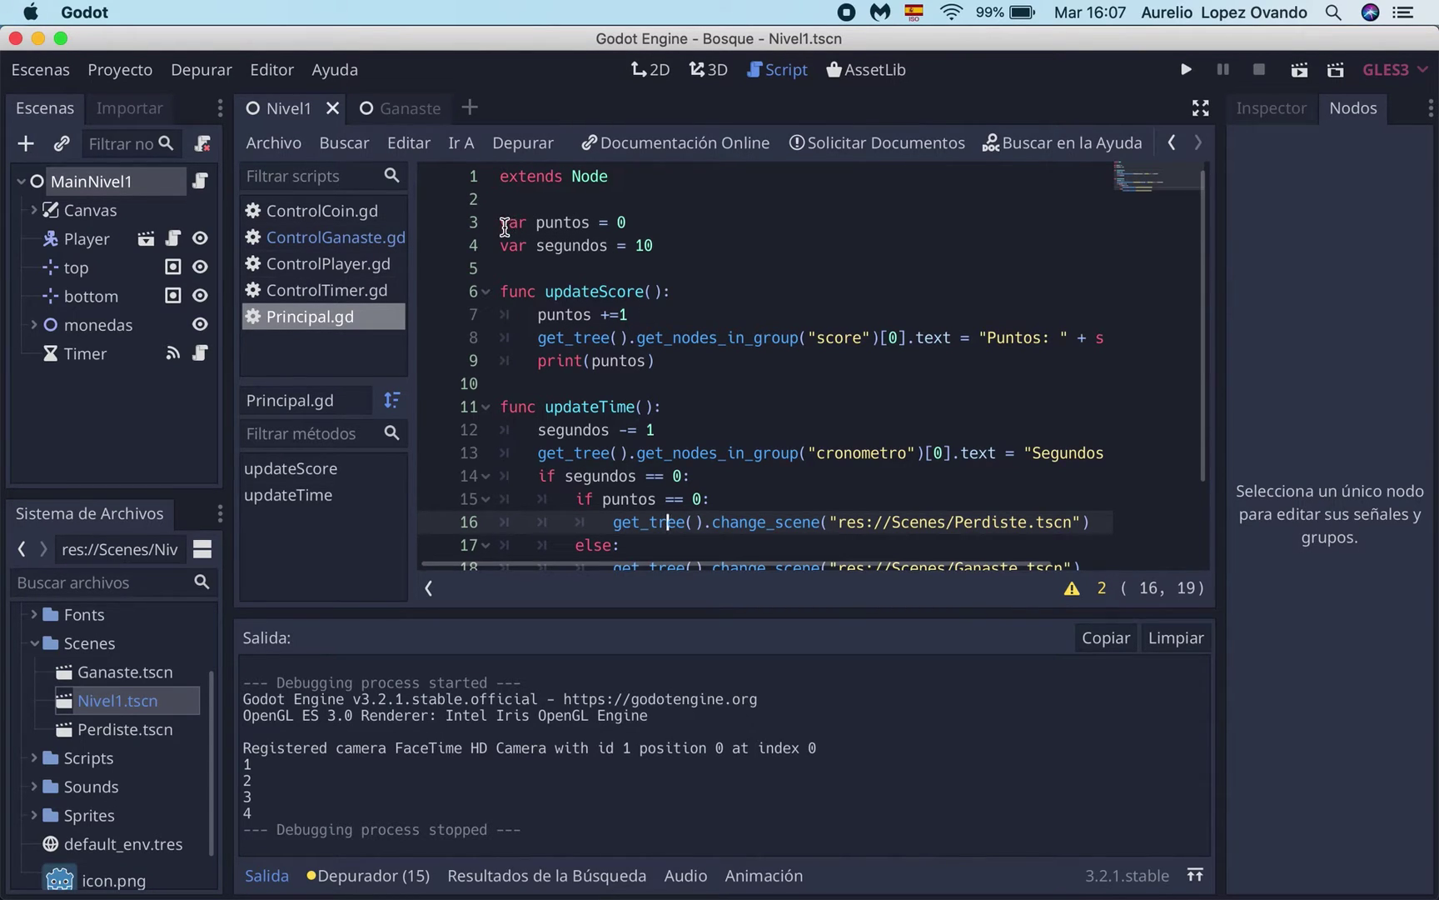
left_click_drag(505, 226, 680, 238)
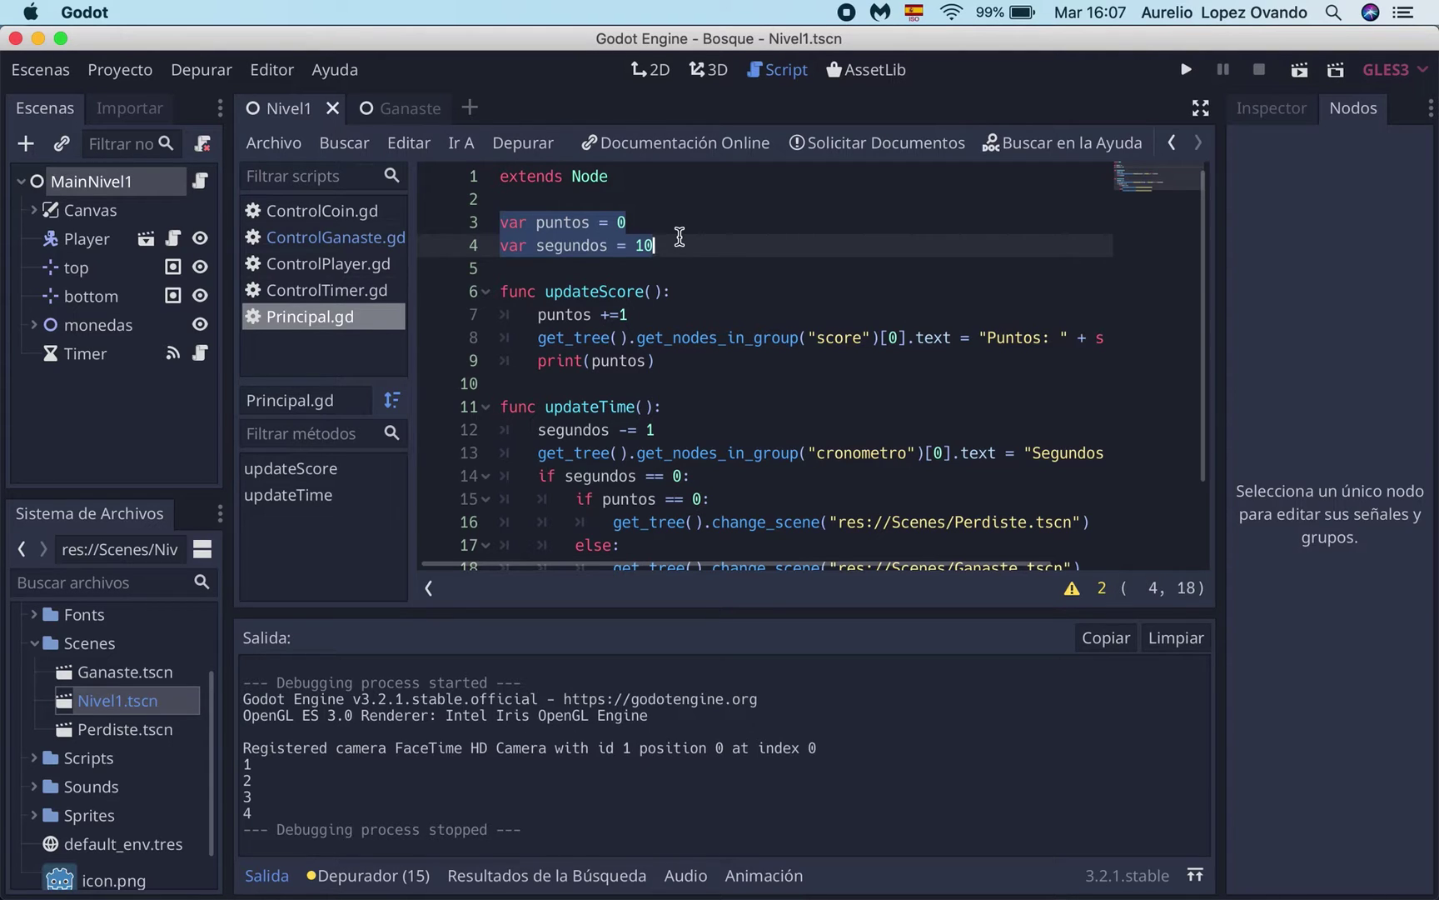
left_click(408, 112)
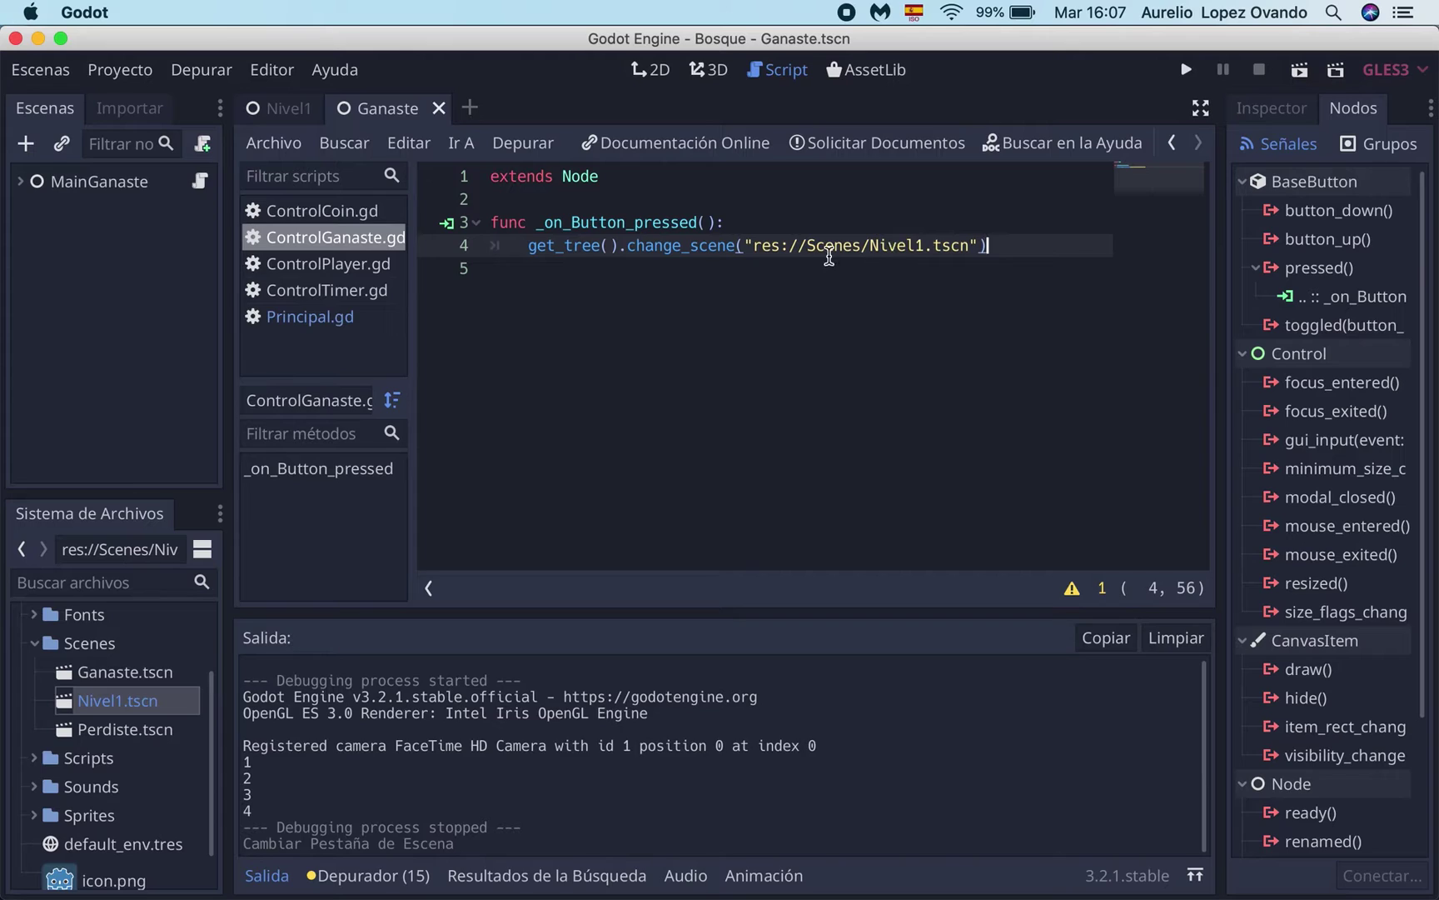
left_click(746, 220)
key("Return")
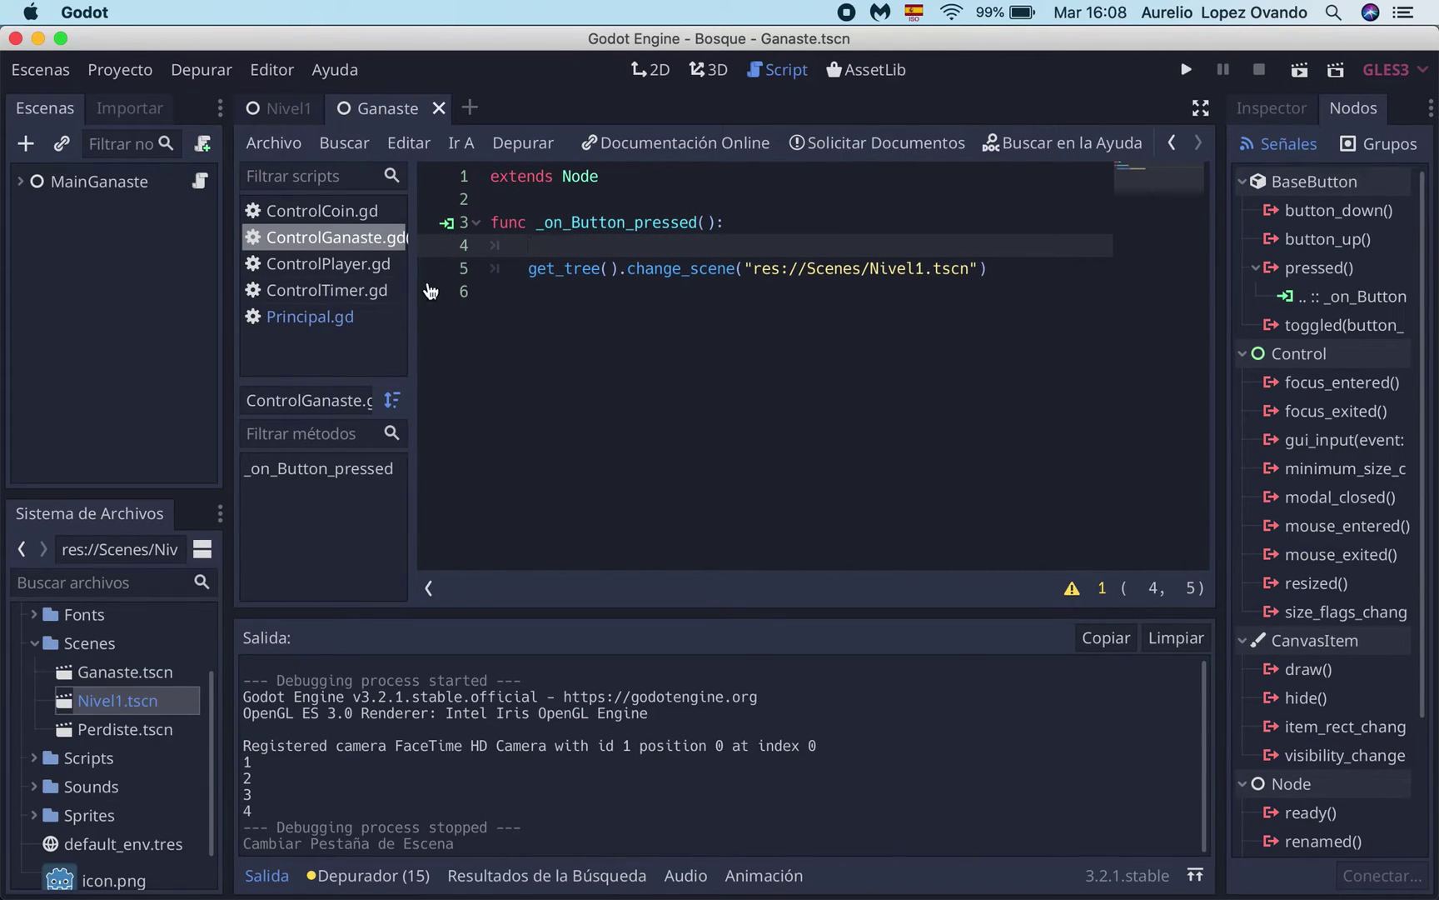
Reselect MainGanaste, then reopen Nivel1's Principal.gd with a wider script list
left_click(200, 188)
left_click(129, 192)
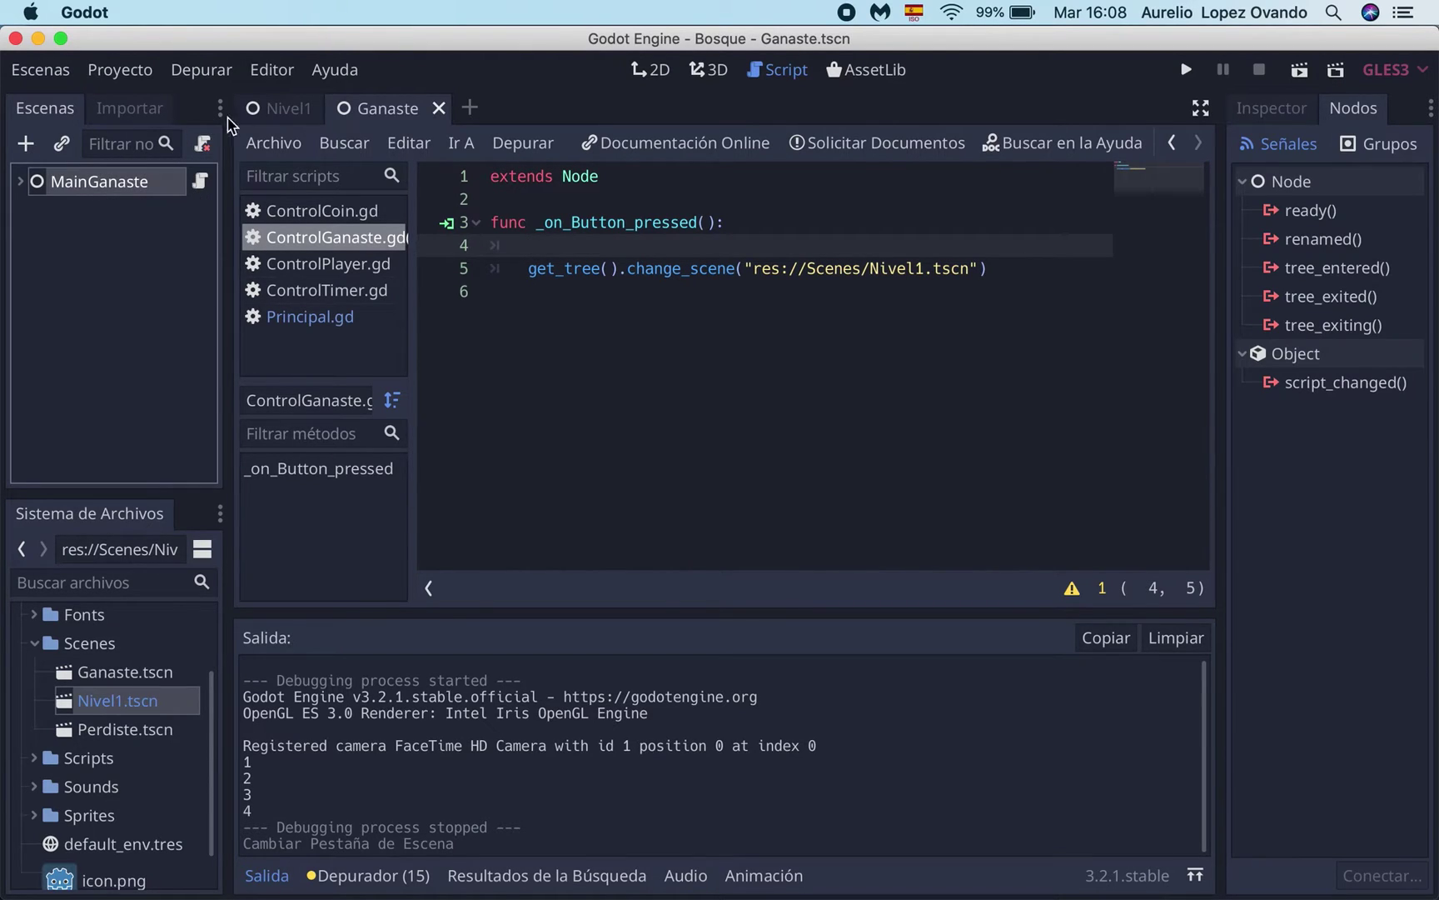
left_click(288, 108)
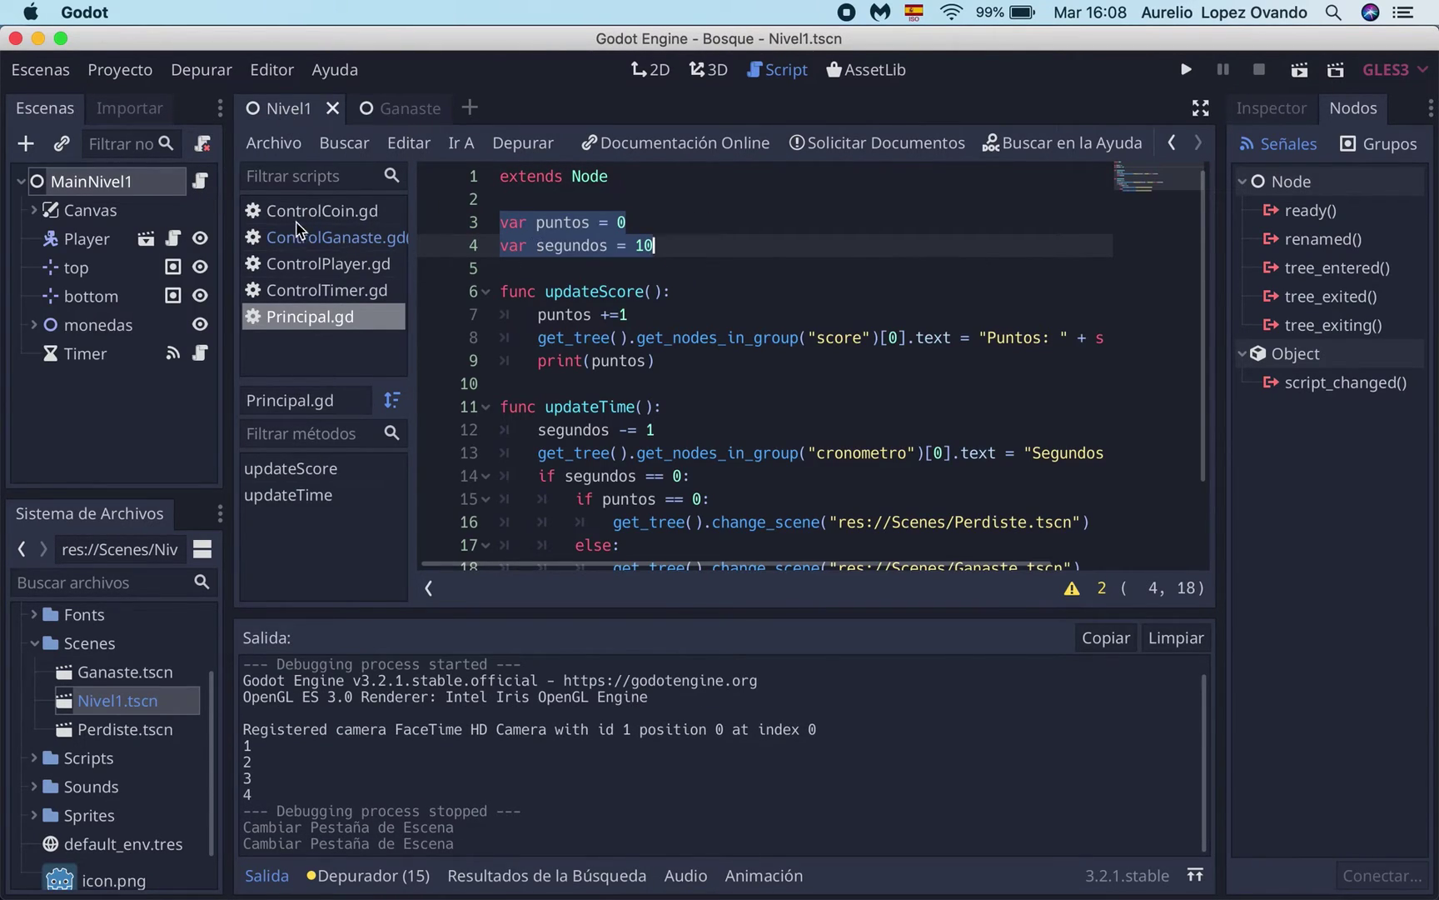
left_click(199, 183)
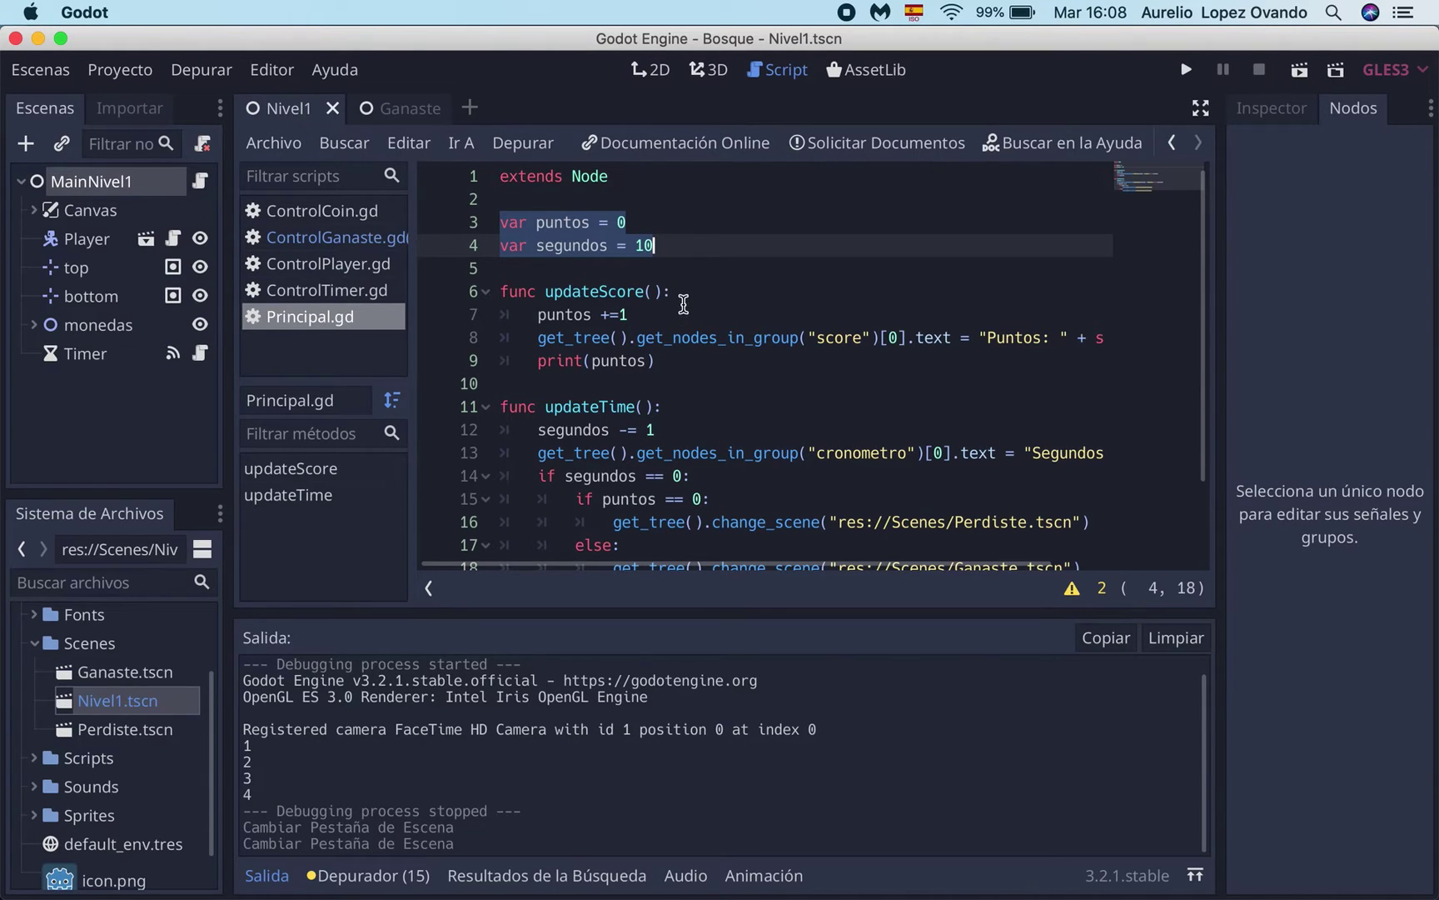
scroll(683, 304, "down", 3)
scroll(683, 304, "up", 3)
left_click_drag(414, 267, 524, 267)
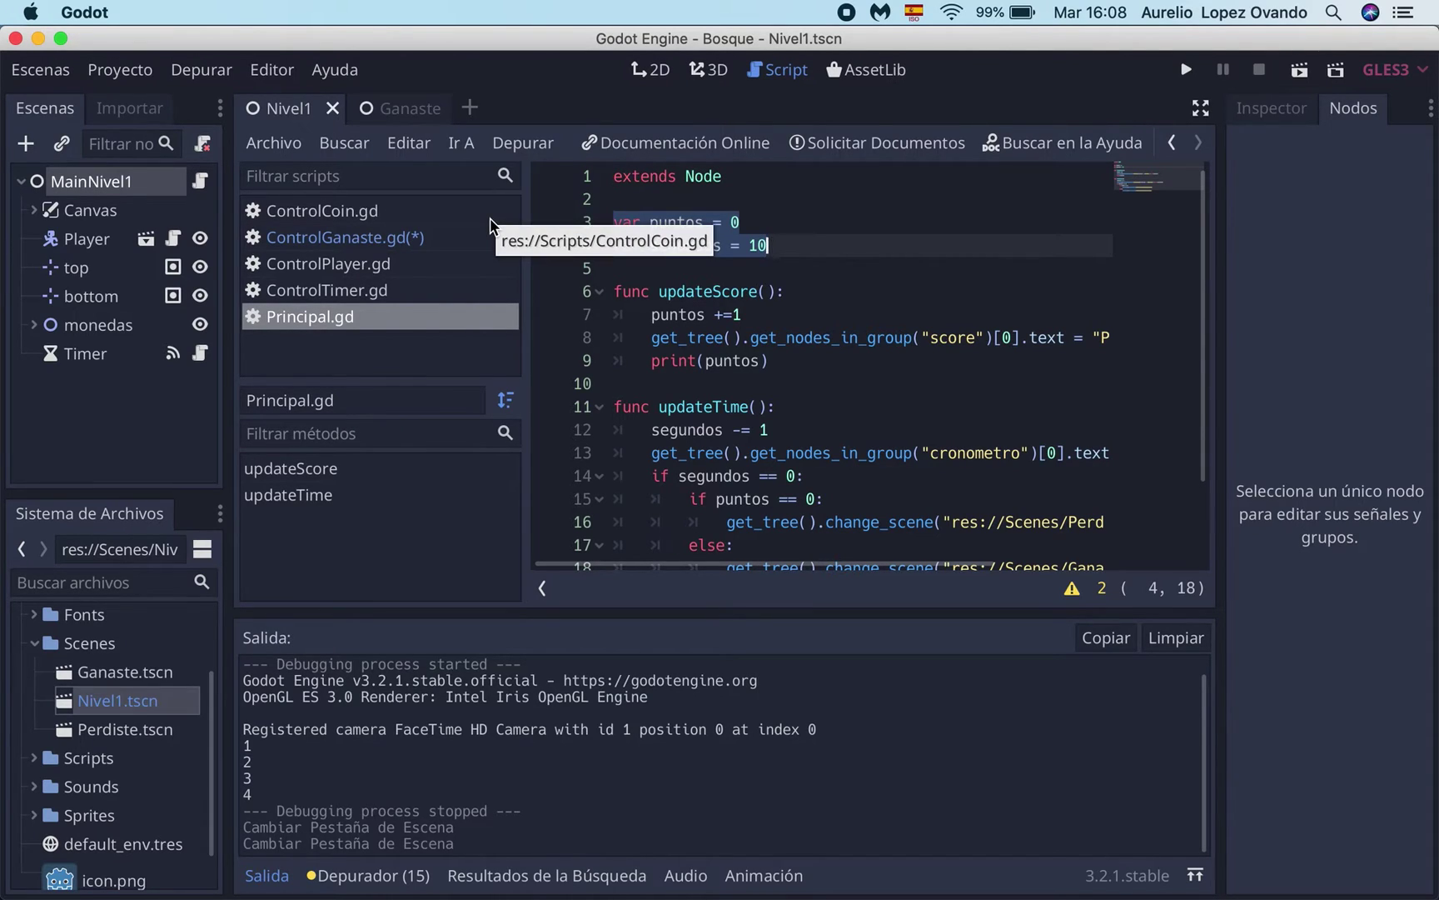
left_click(125, 69)
left_click(144, 117)
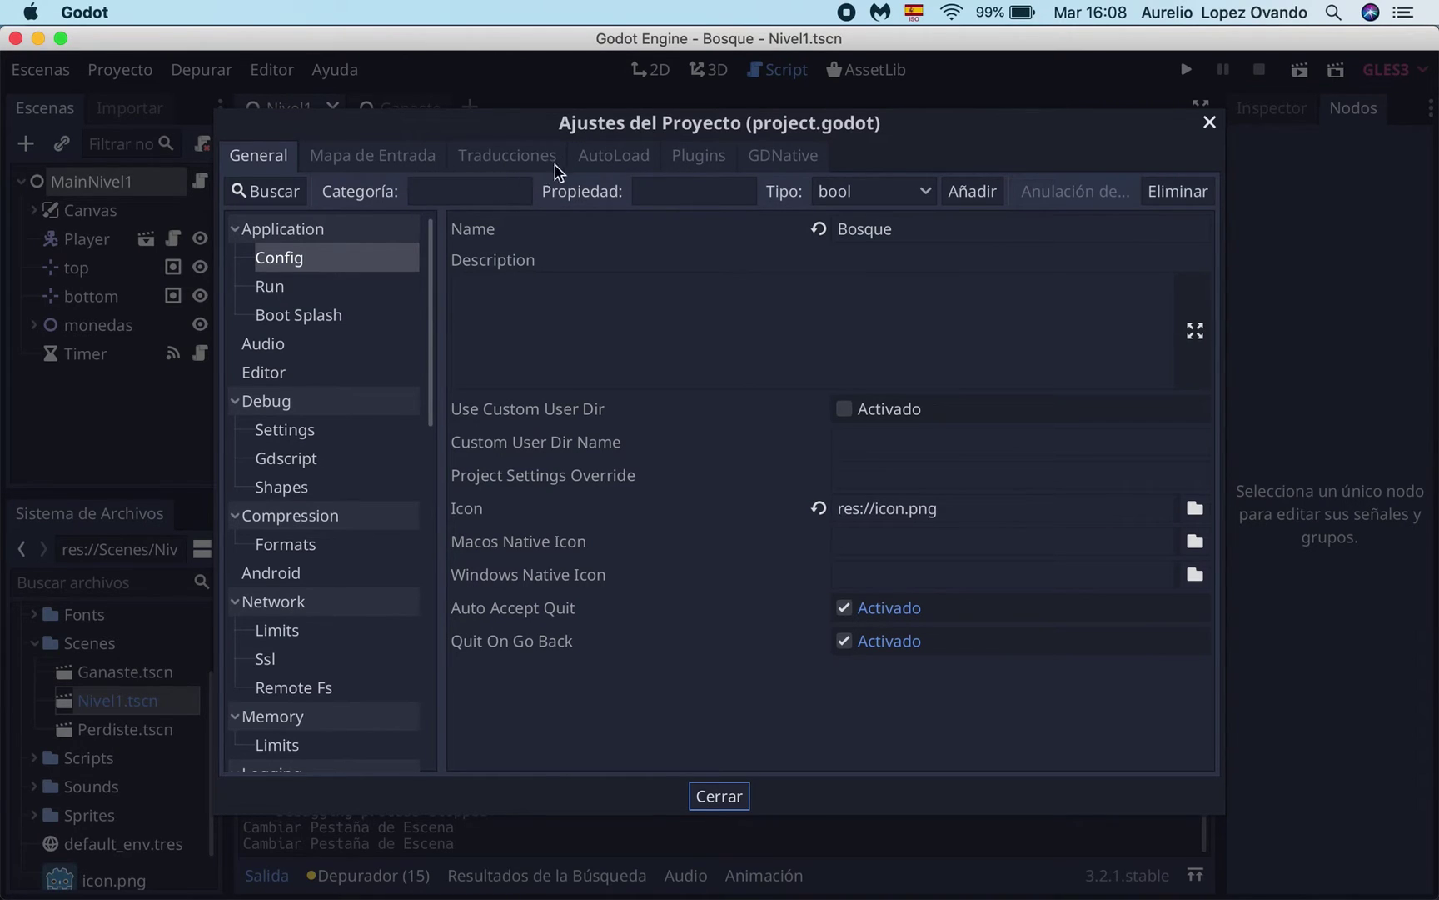
left_click(621, 158)
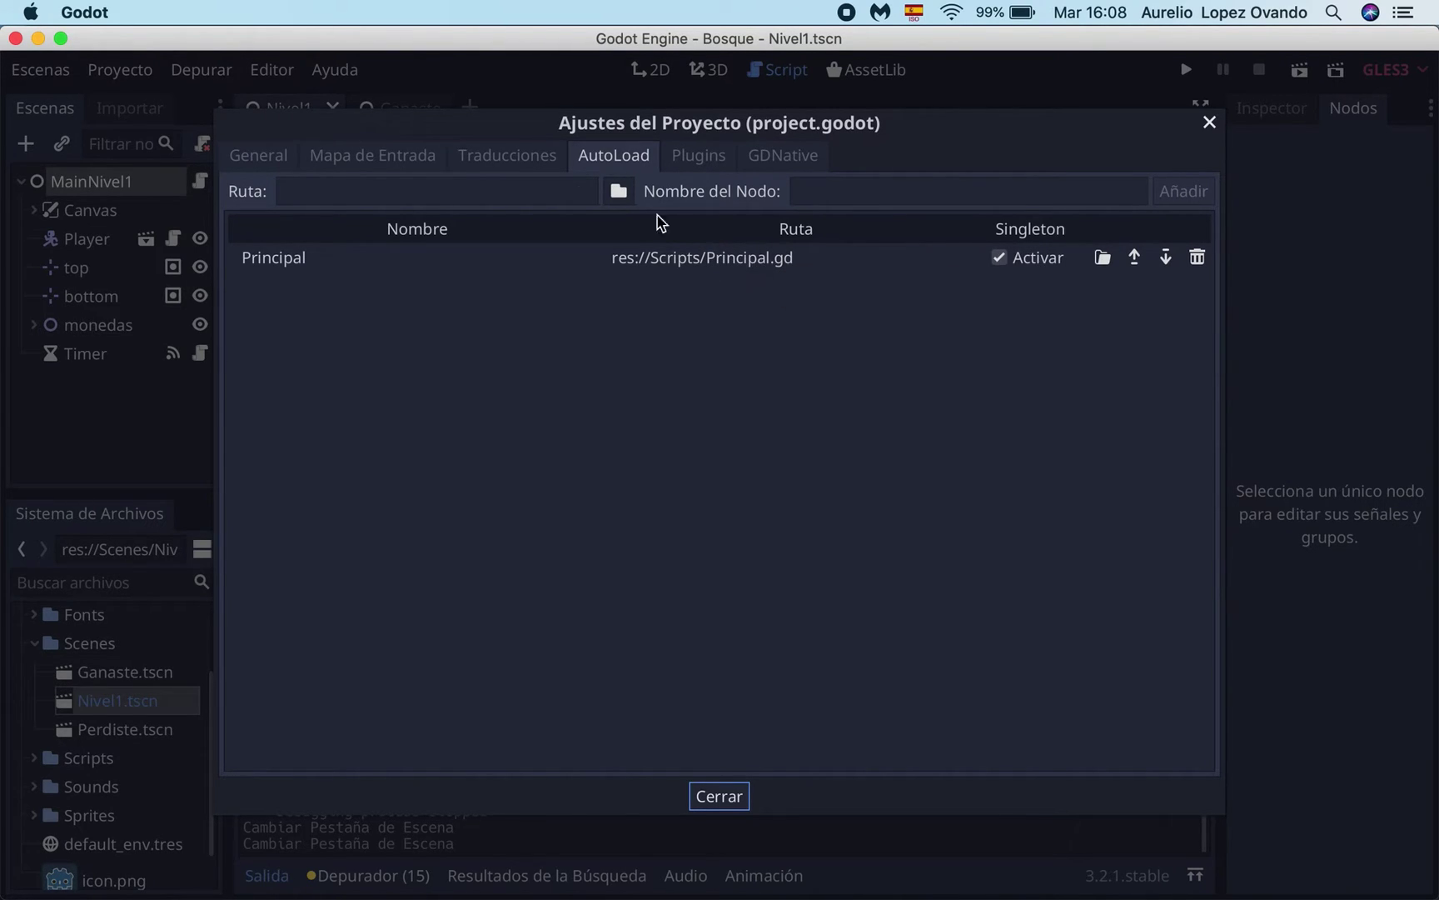
left_click(1210, 123)
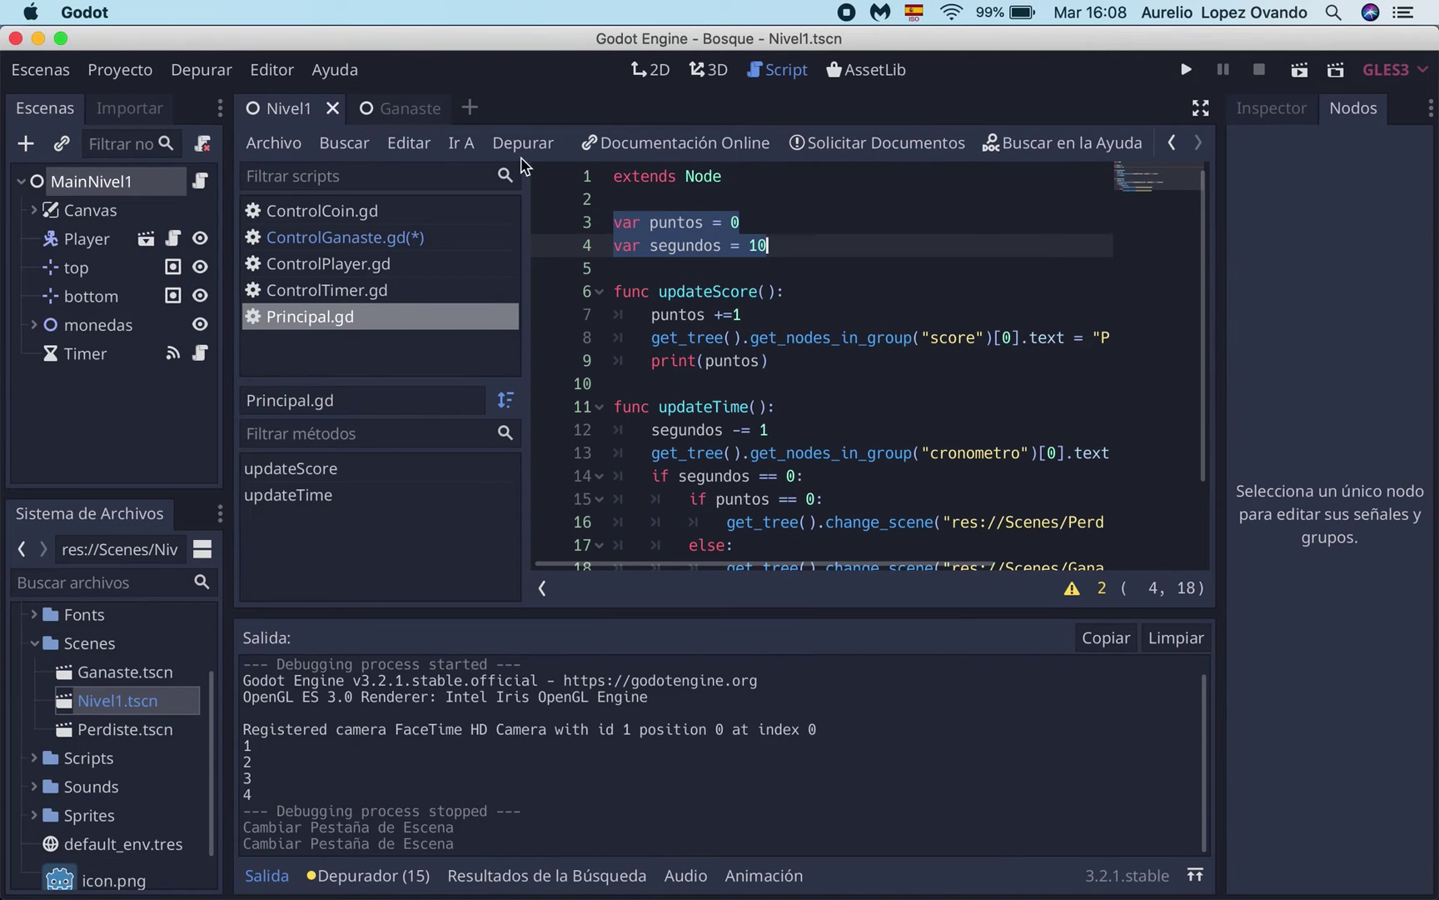
left_click(405, 113)
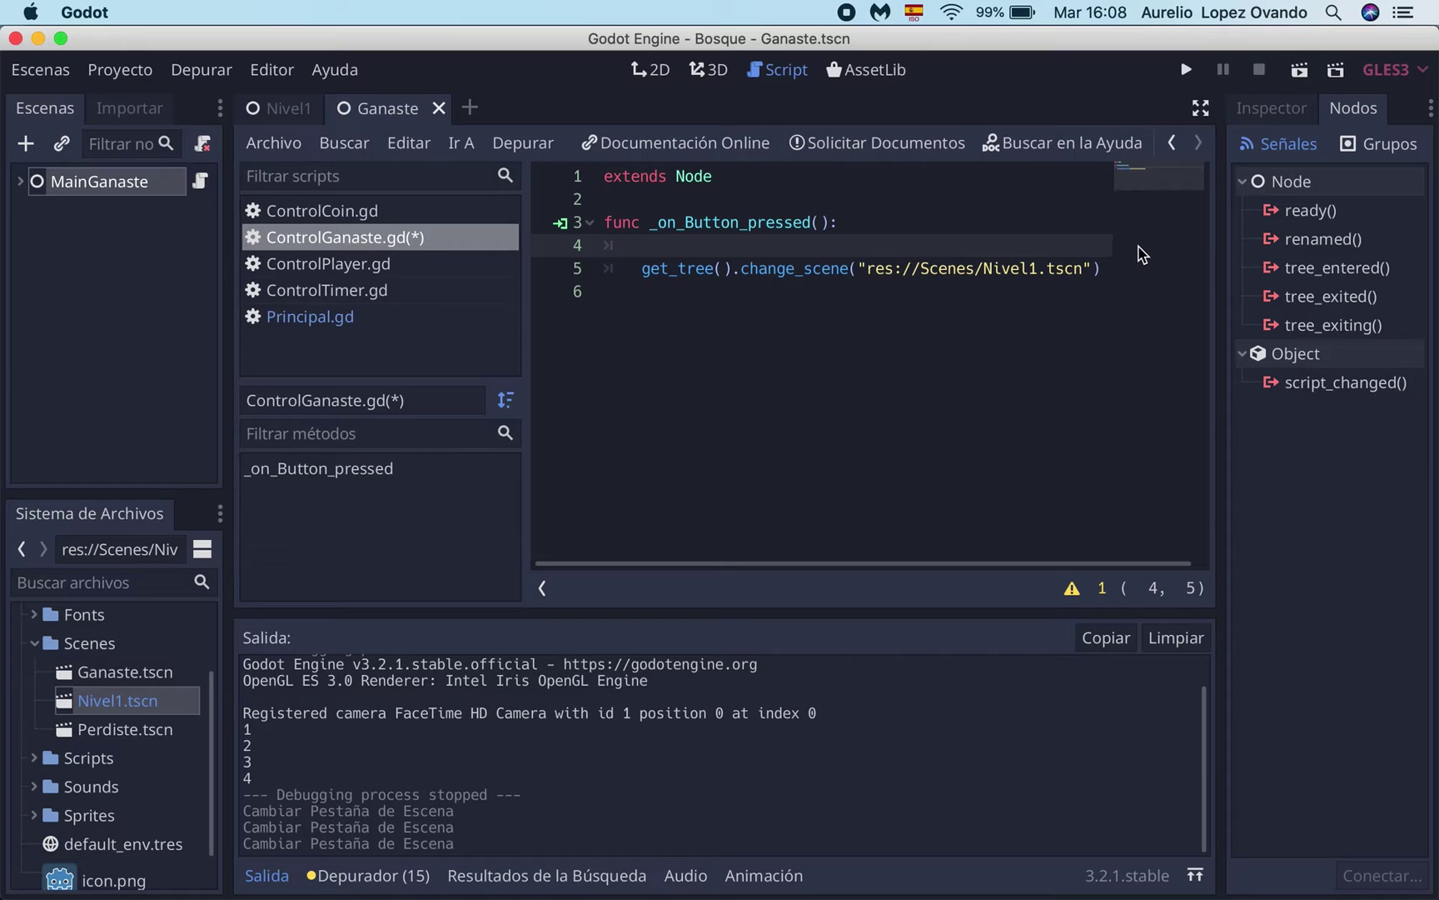
On line 4 of ControlGanaste.gd, write 'Principal.puntos' using autocomplete
type("Pric")
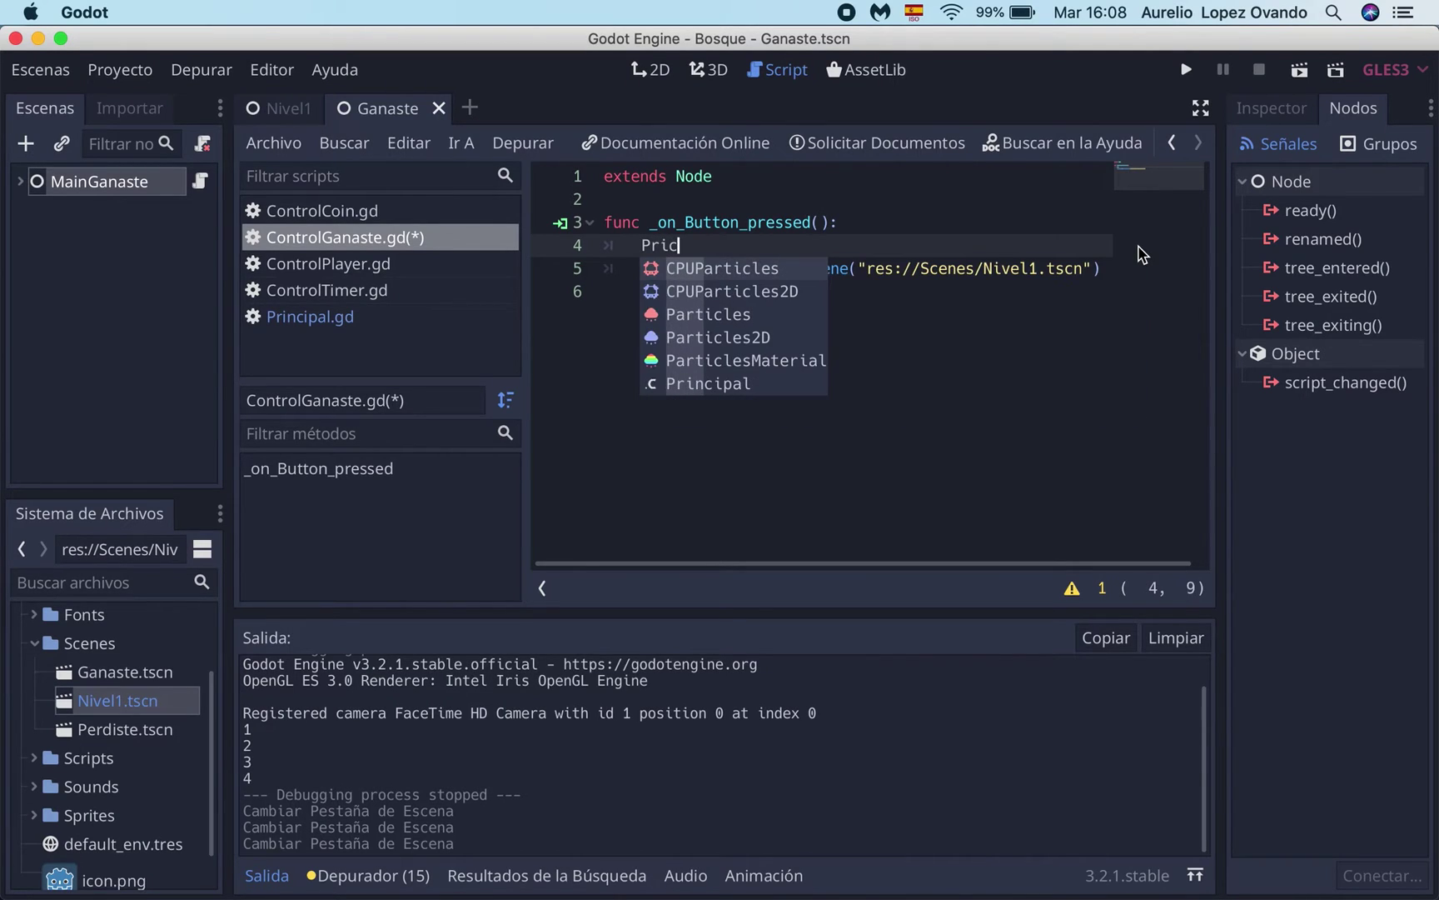
key("BackSpace")
key("BackSpace")
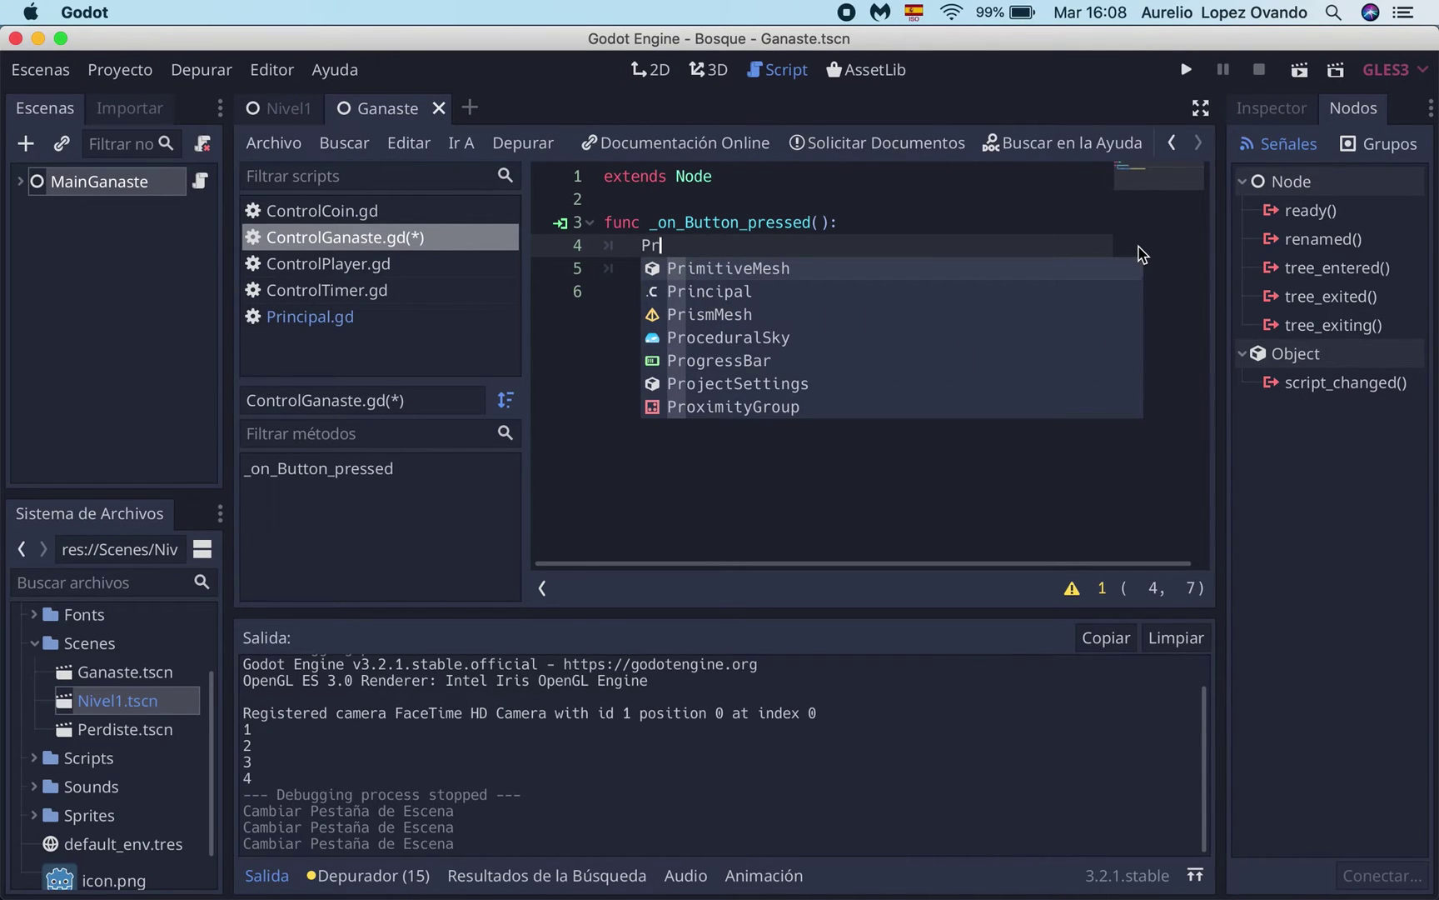
key("Down")
key("Return")
type(".")
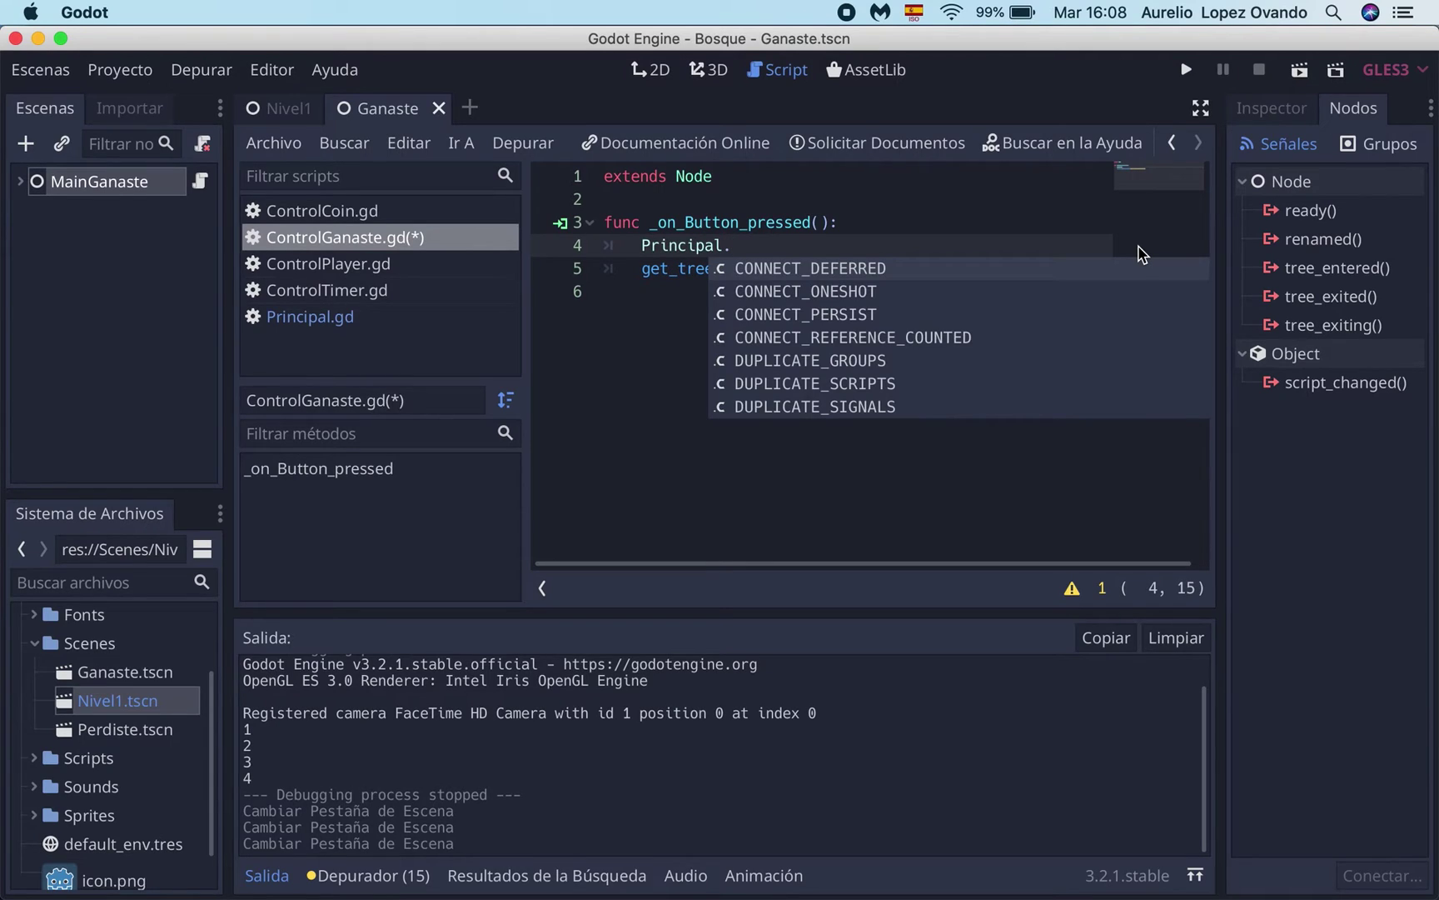
type("pub")
key("BackSpace")
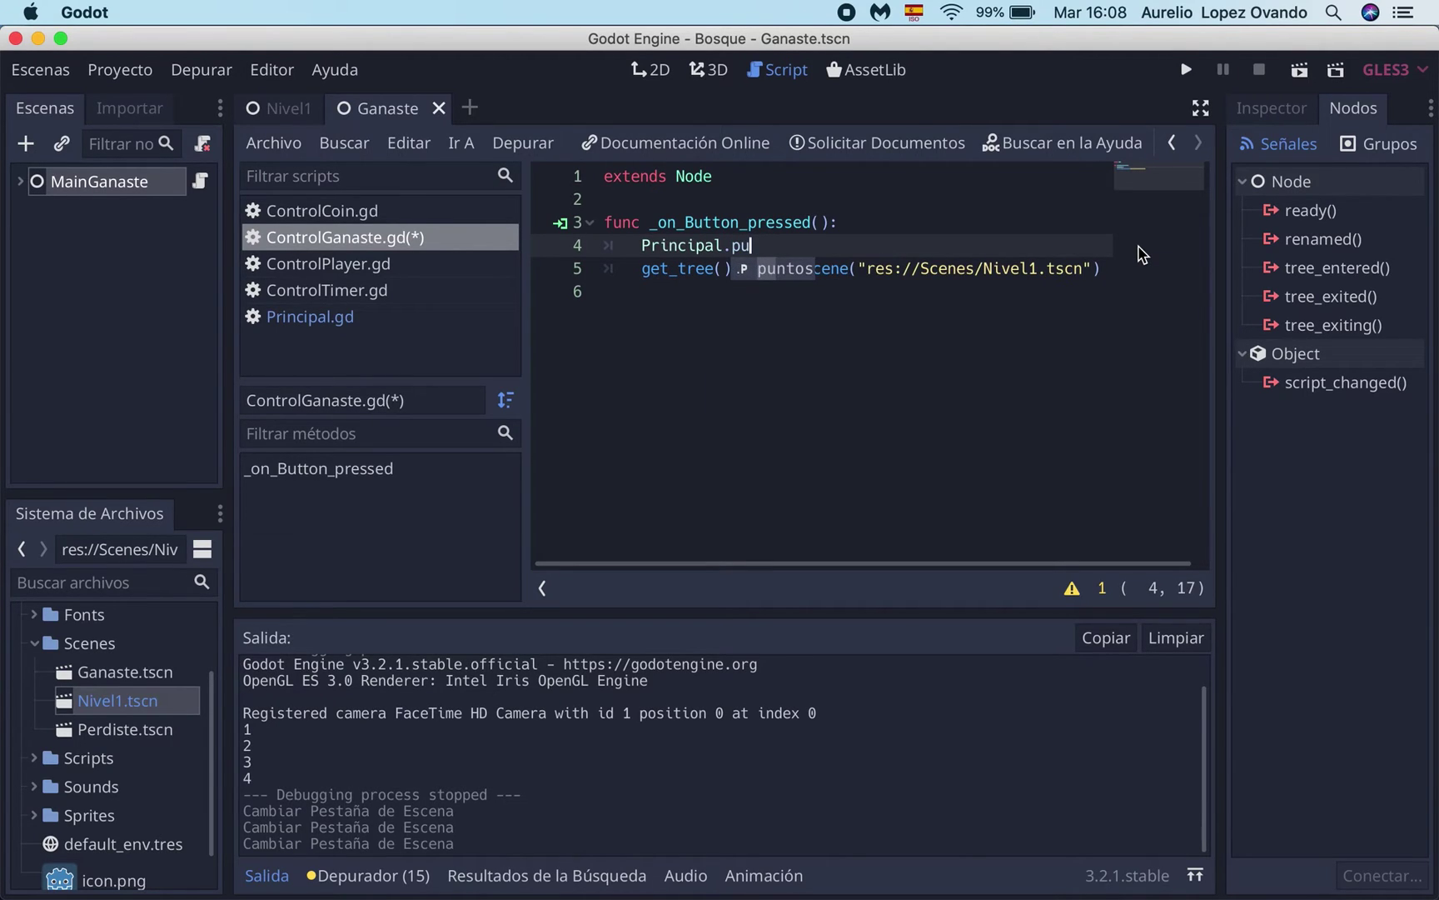
type("ntos")
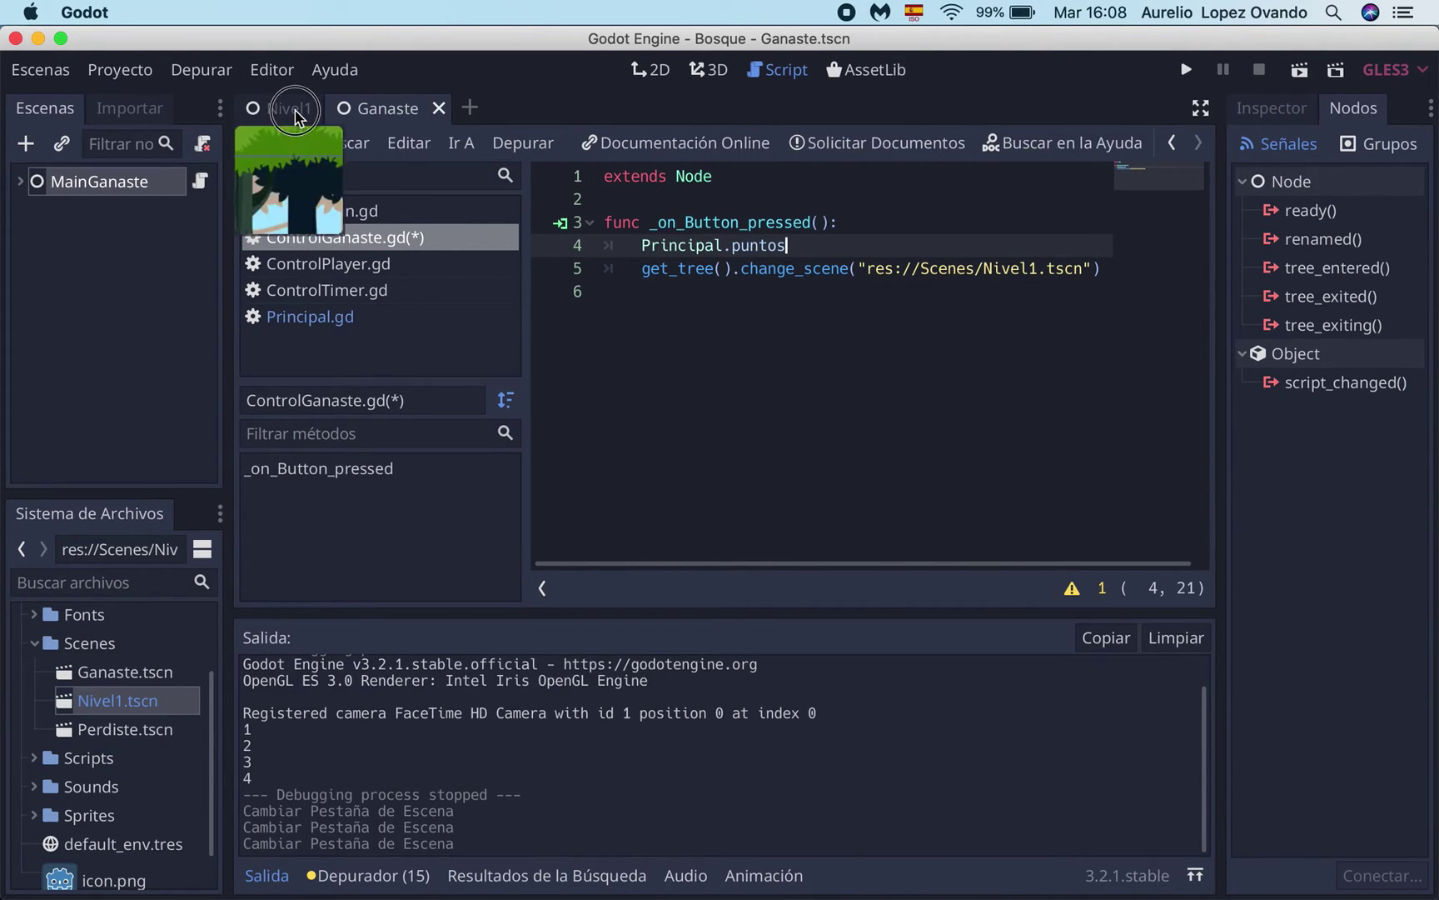
Check the puntos and segundos declarations in Nivel1's Principal.gd script
left_click(285, 108)
left_click(207, 184)
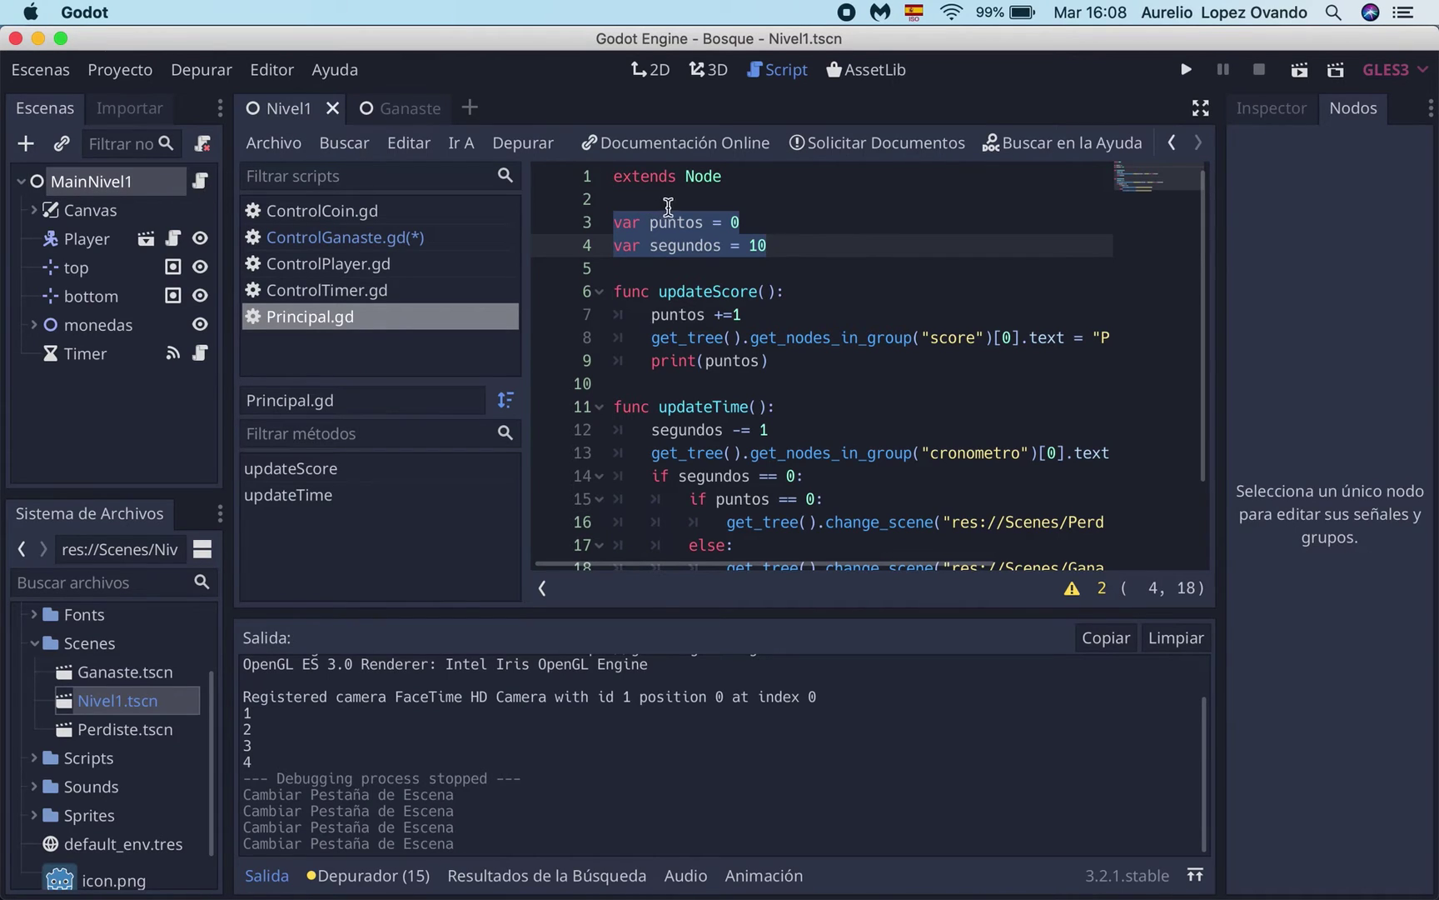
left_click(741, 225)
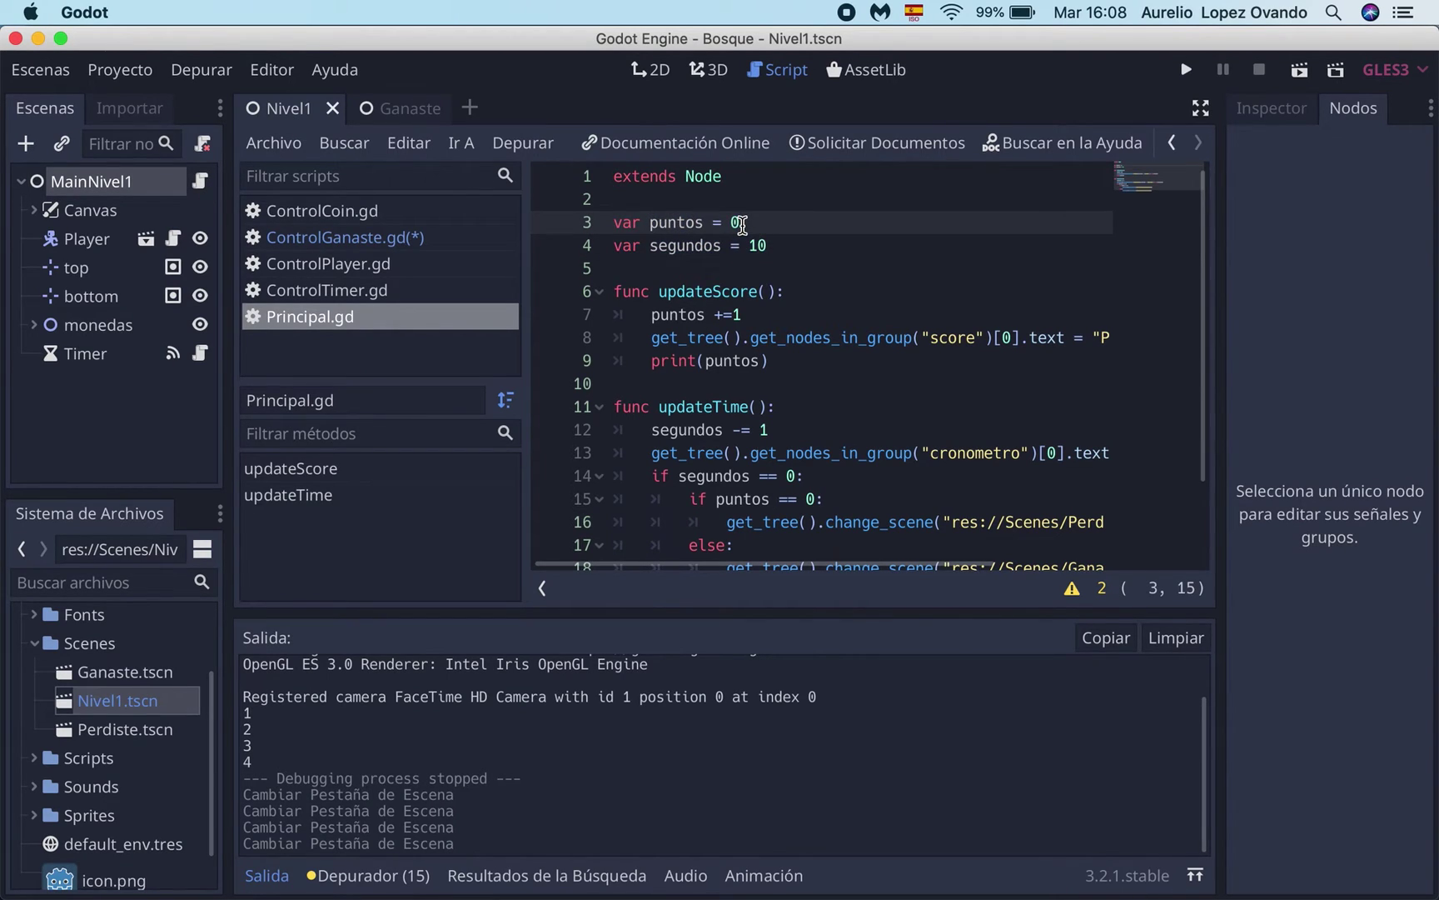
left_click_drag(615, 250, 781, 237)
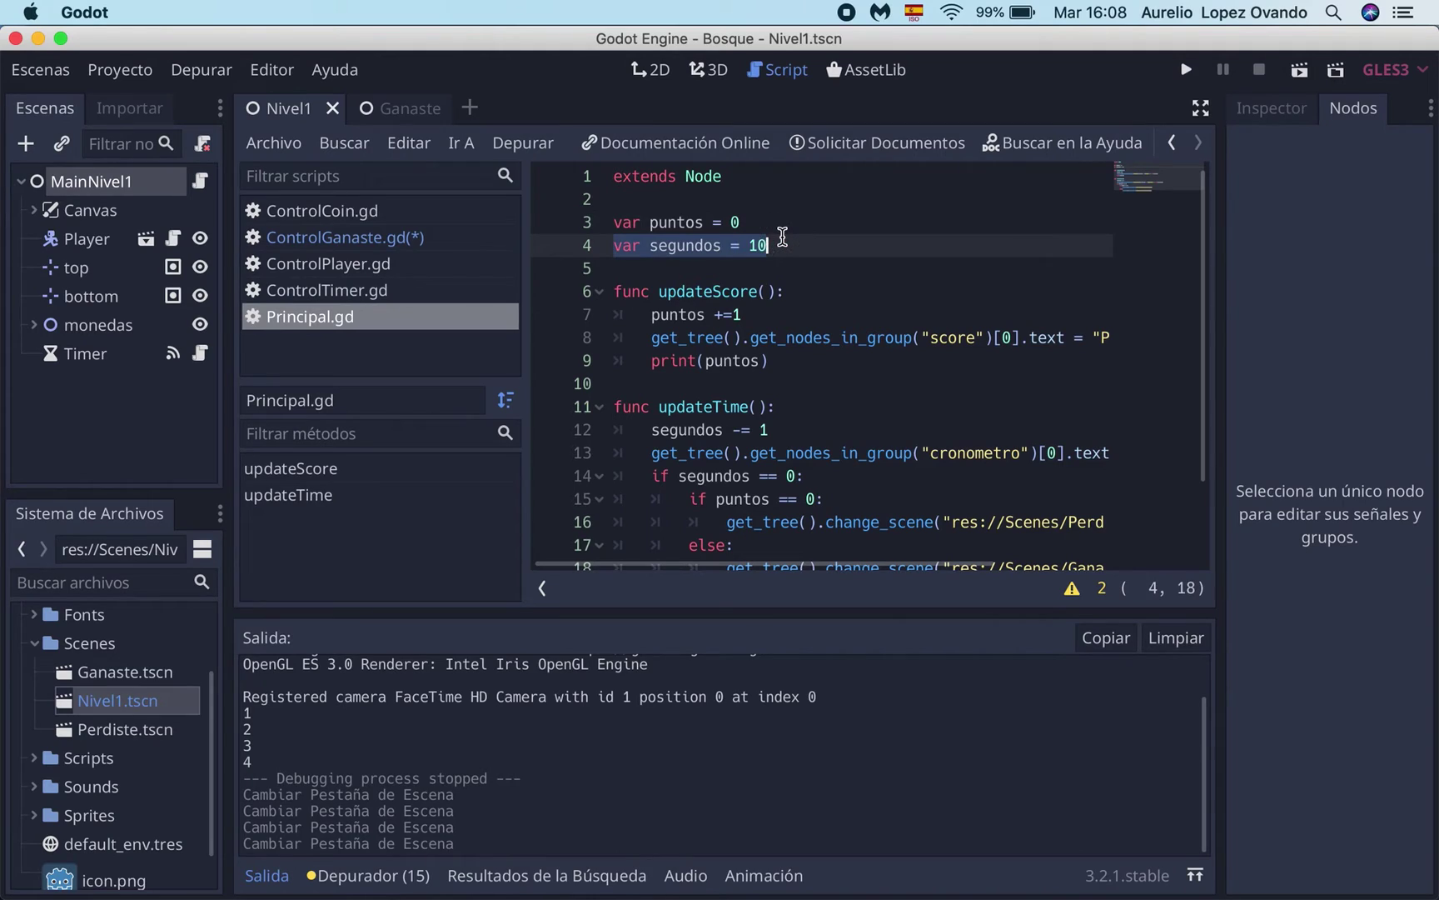
left_click(782, 238)
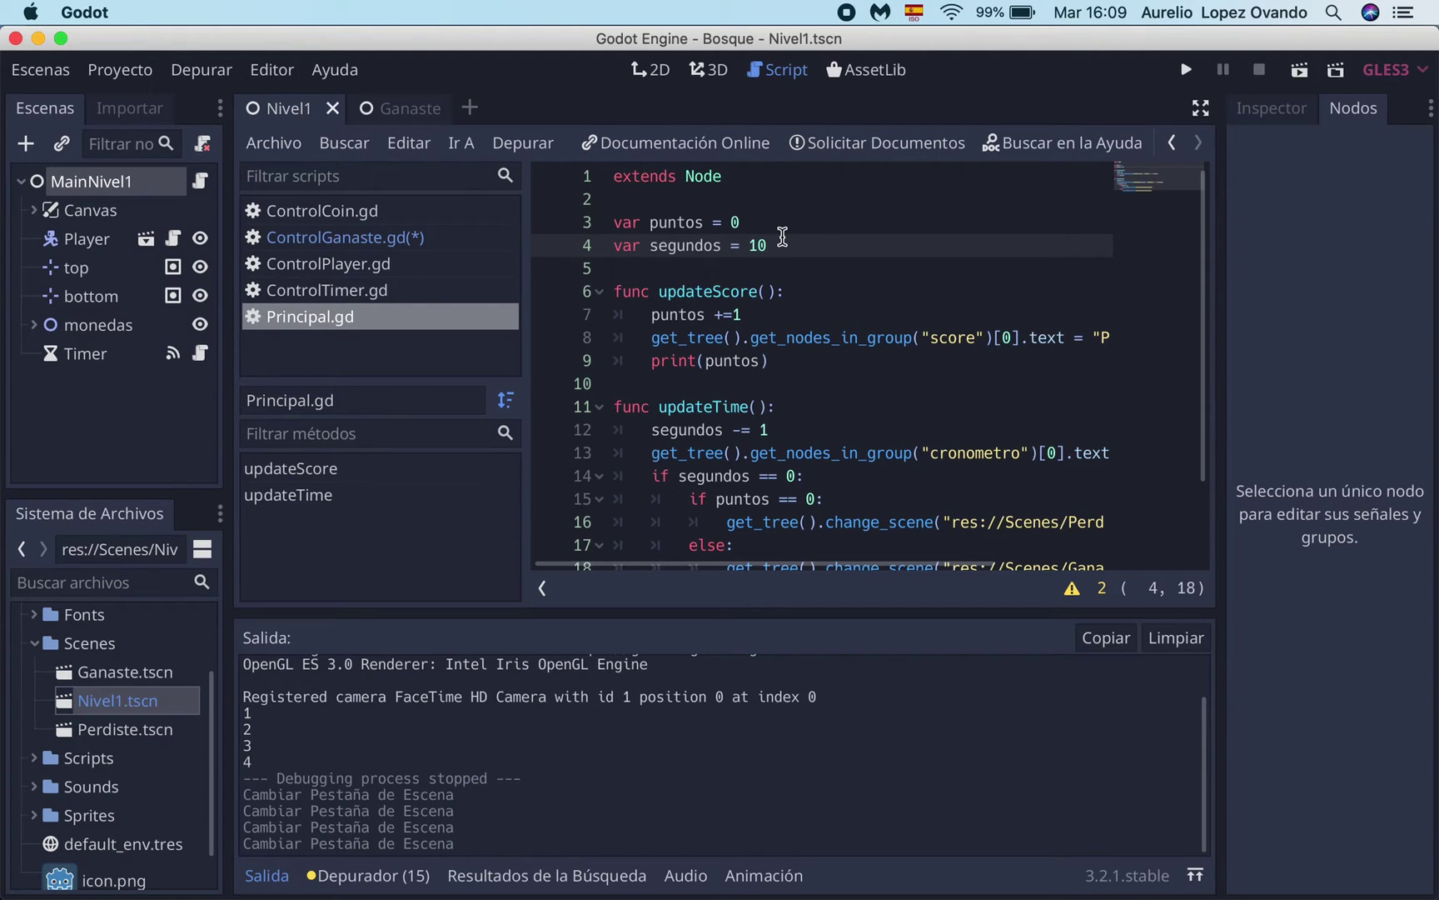
Back in ControlGanaste.gd, complete the line as 'Principal.puntos = 0' and start a new line
left_click(404, 108)
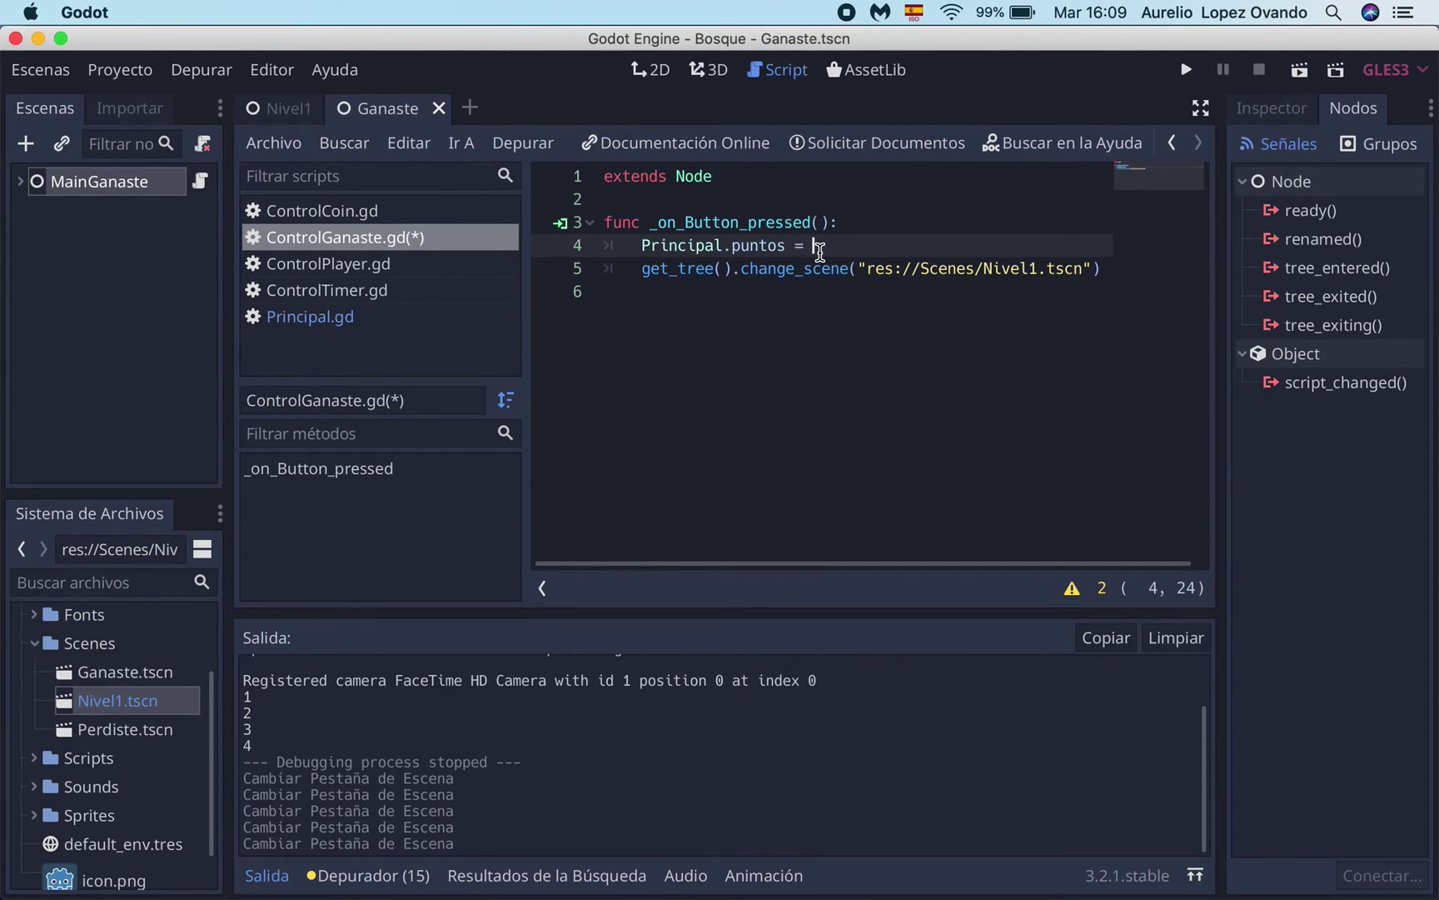
type("0")
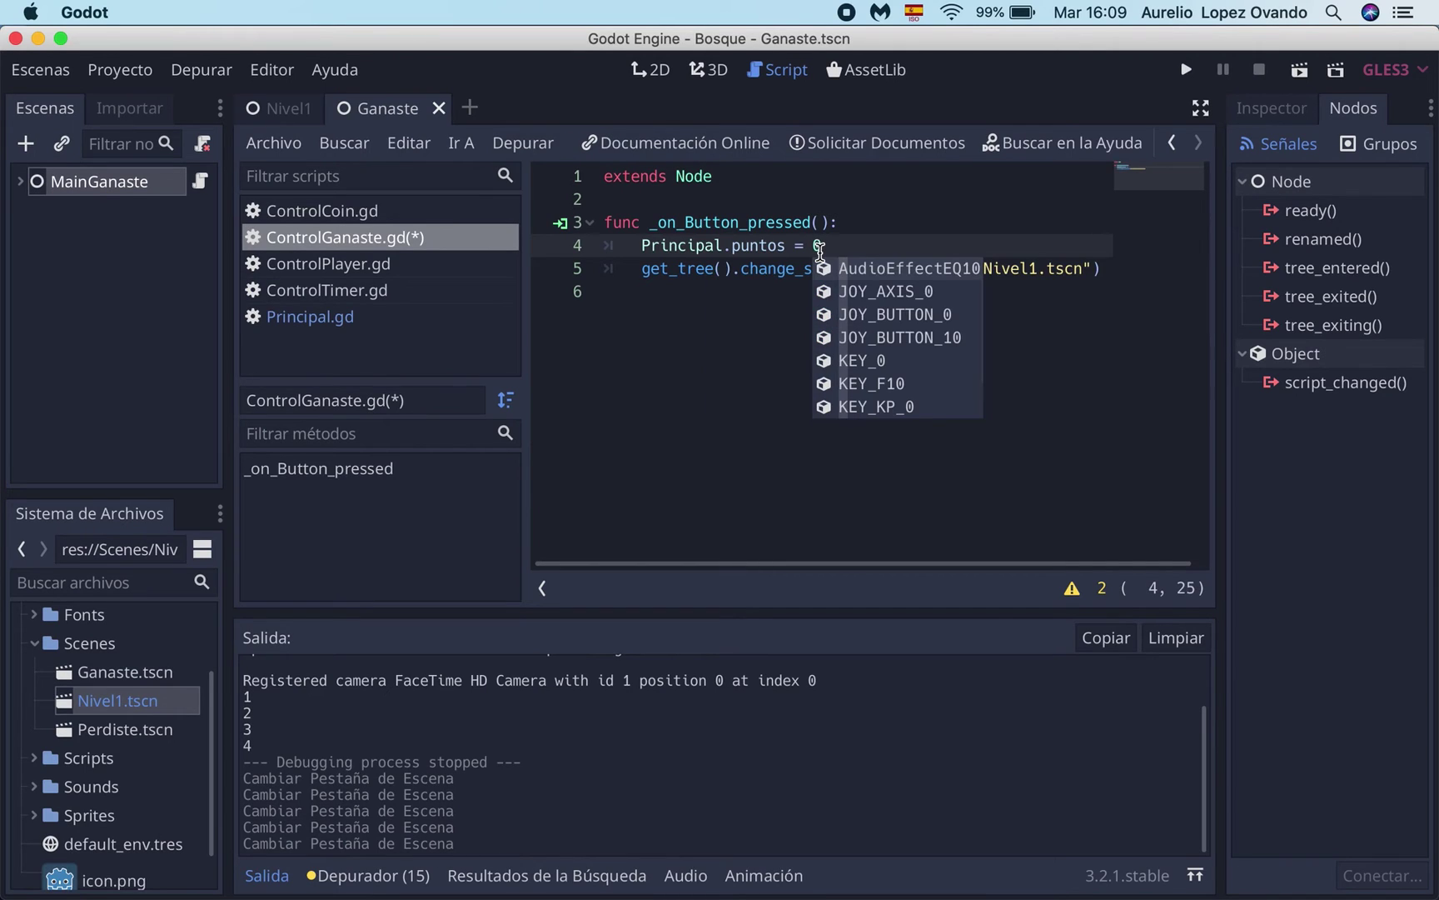
key("Escape")
key("Return")
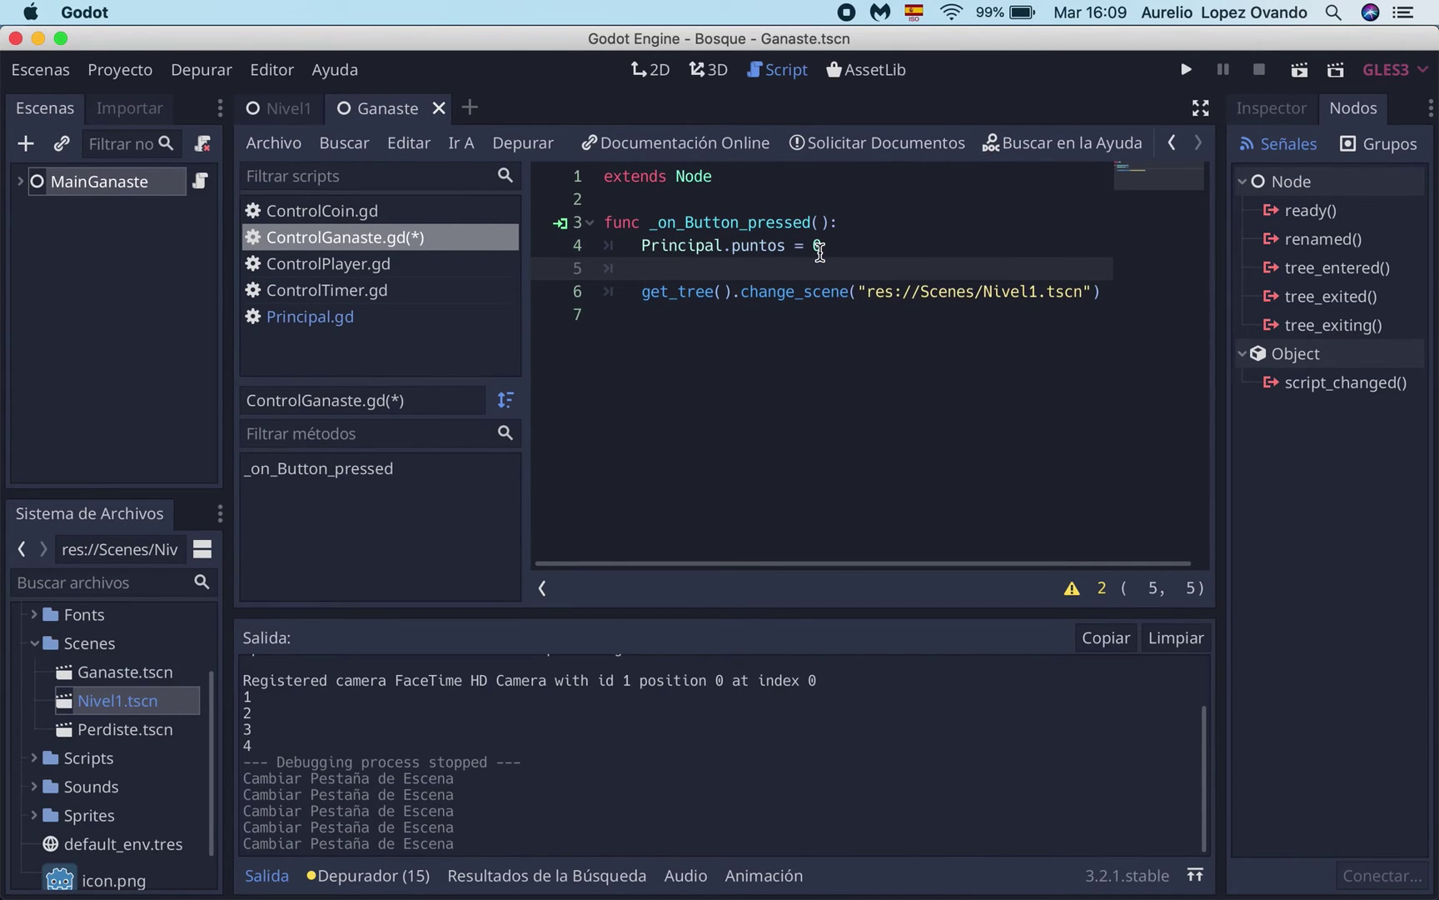
Add 'Principal.segundos = 10' below it, save the script, and return to Nivel1
type("pRi")
key("BackSpace")
key("BackSpace")
key("BackSpace")
type("rin")
key("Return")
type("se")
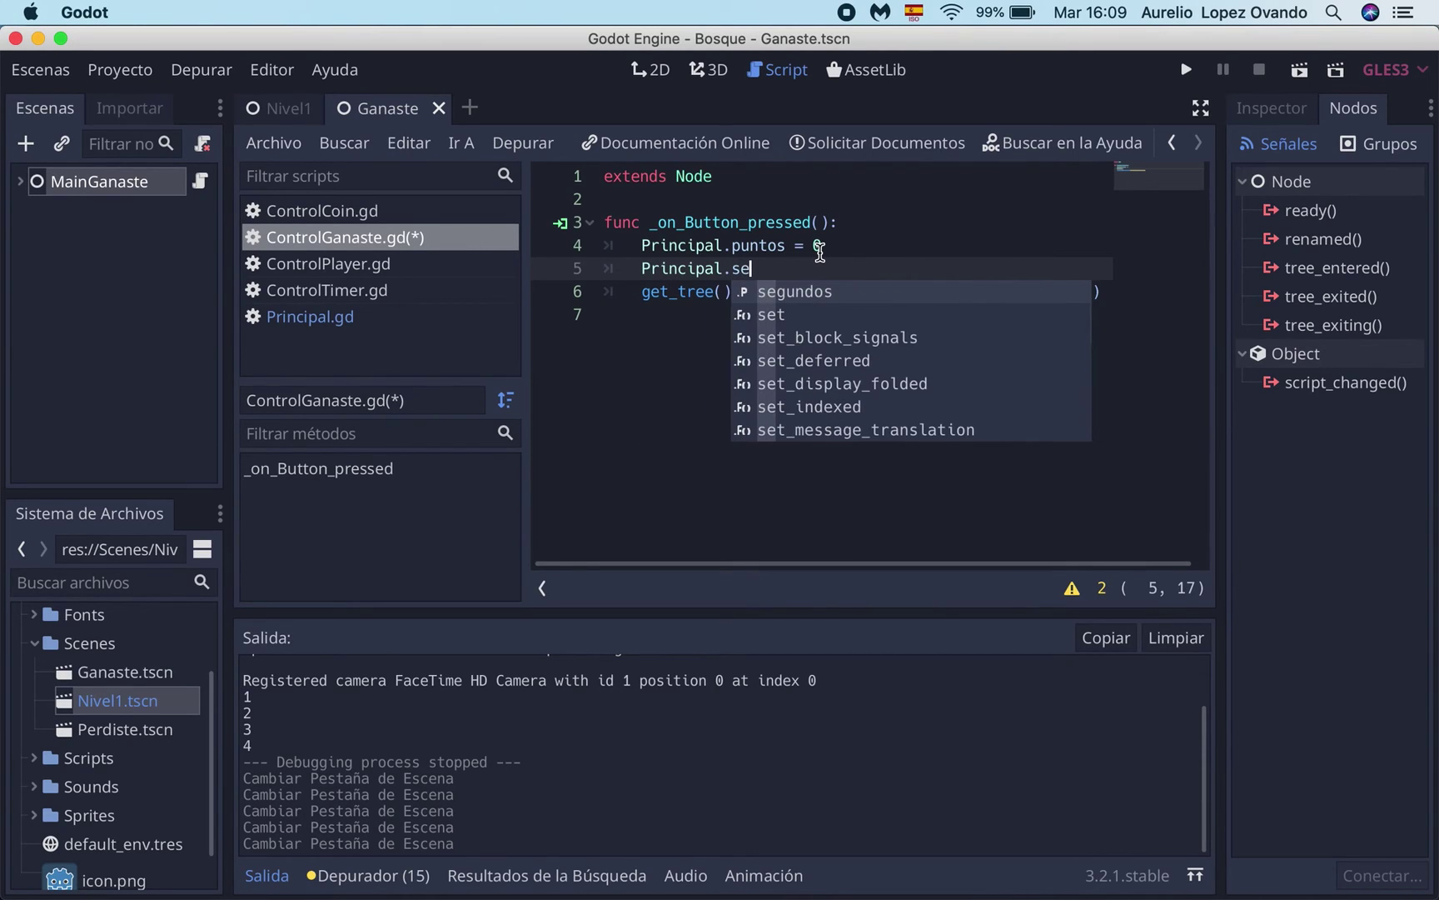
key("Return")
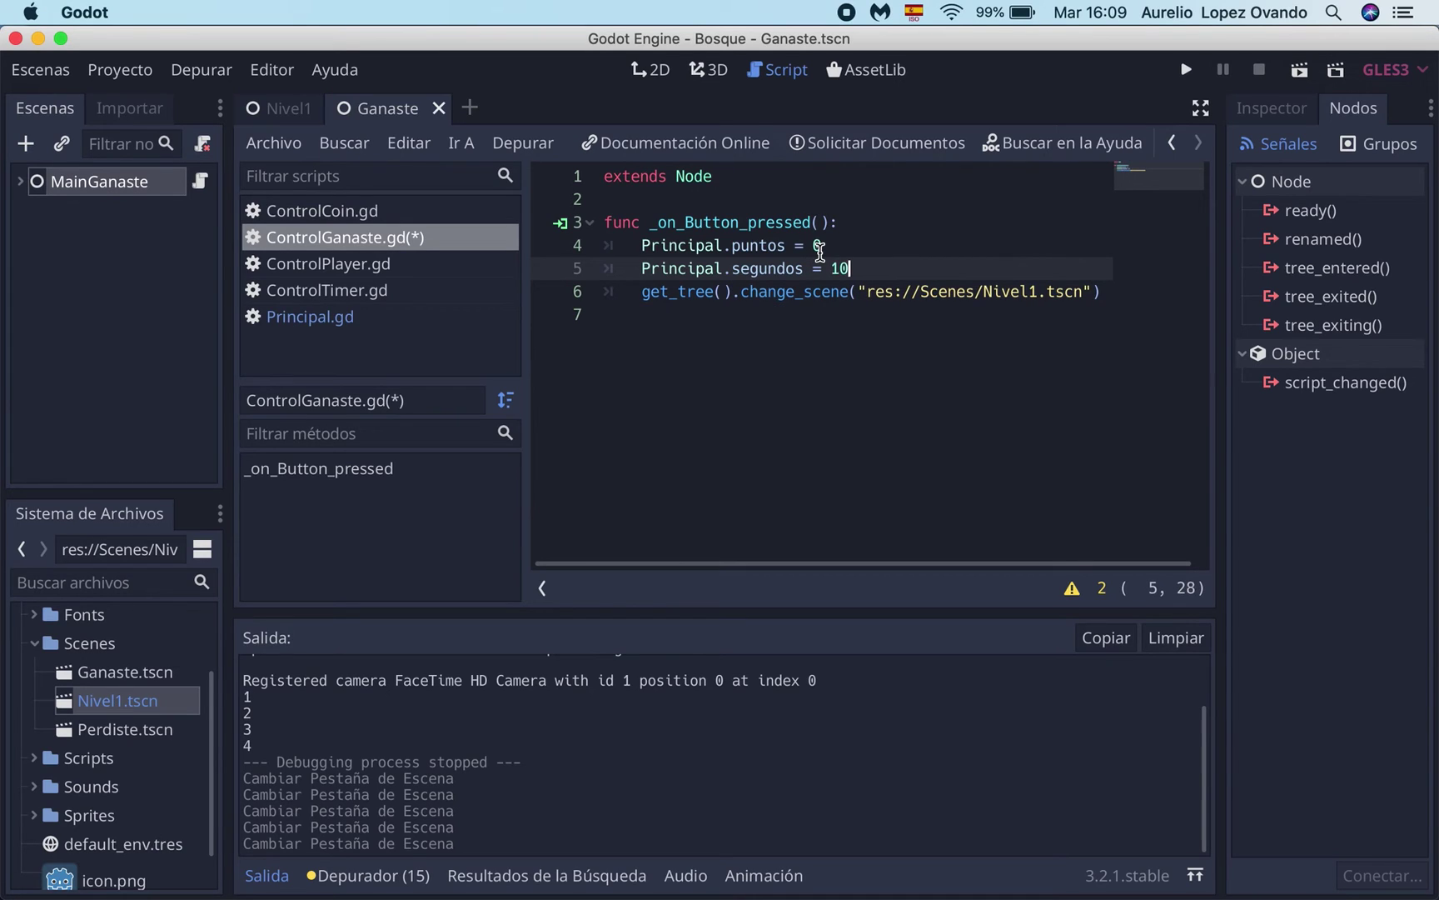
key("super+s")
left_click(288, 109)
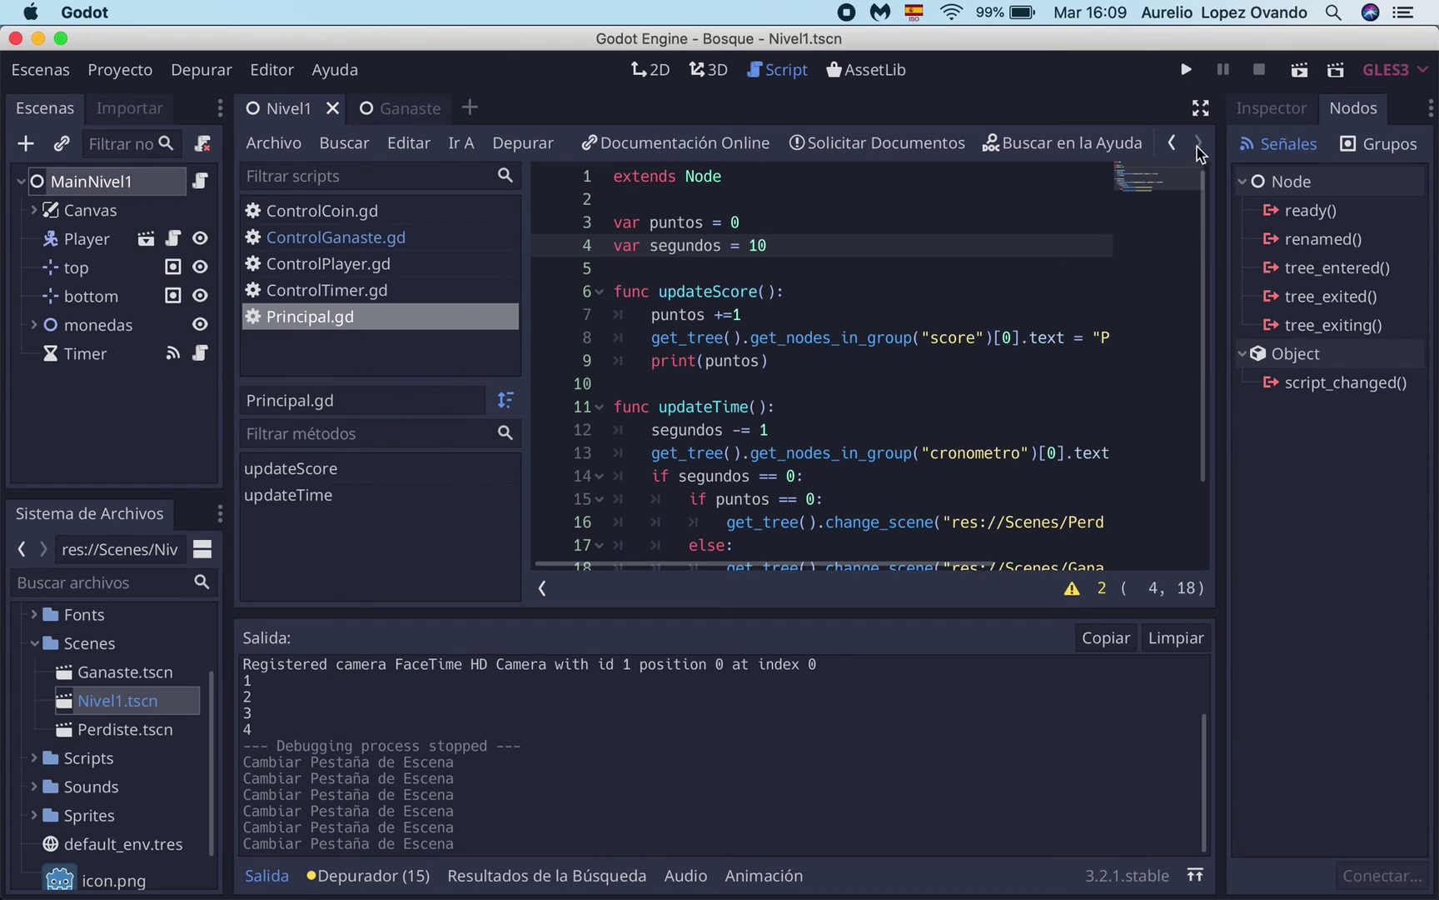
left_click(1296, 73)
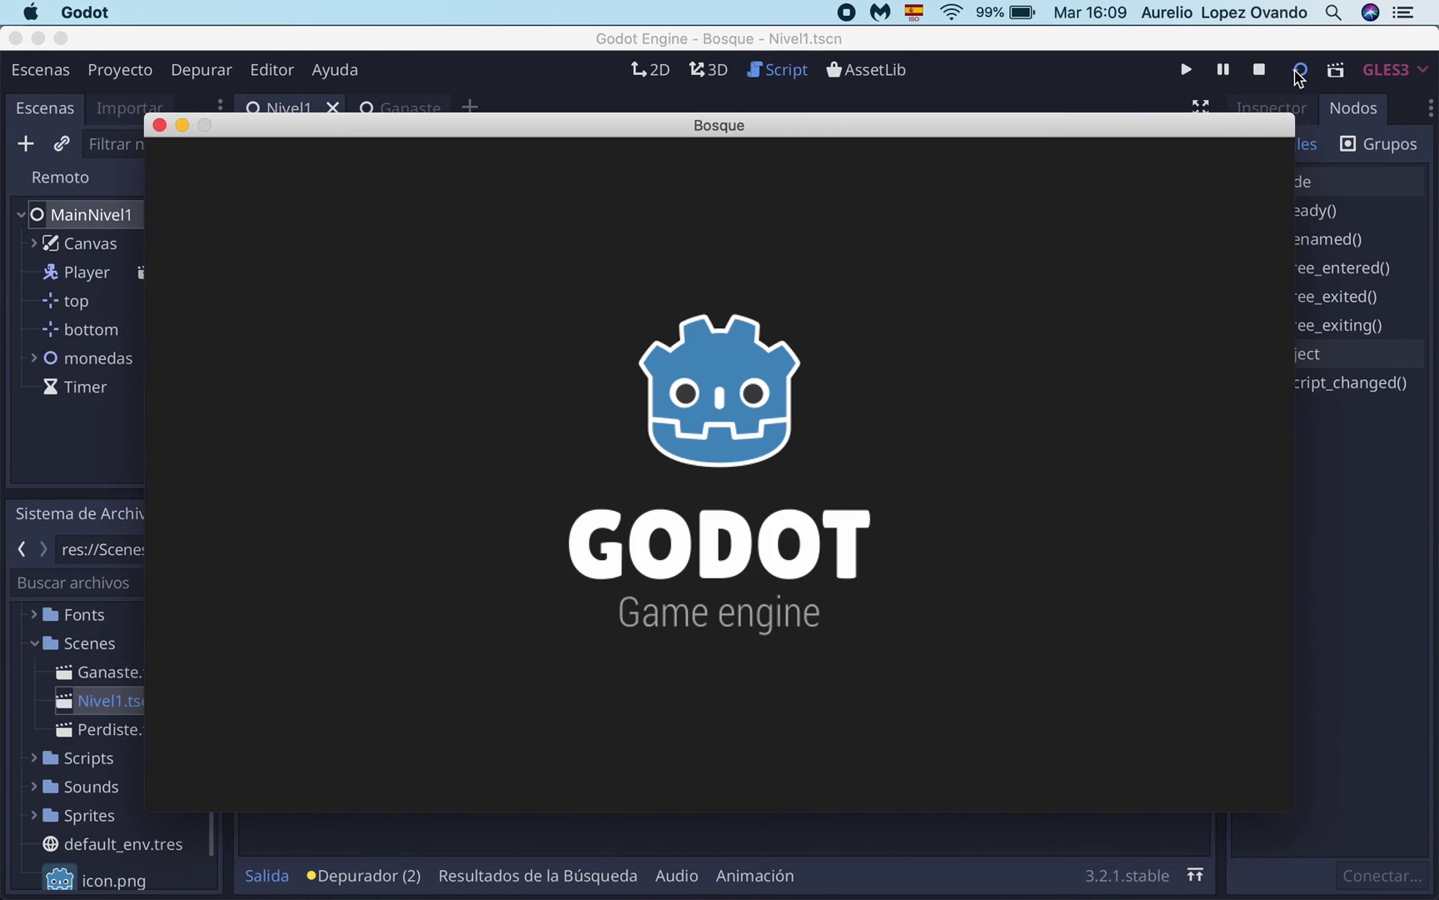
key("Right")
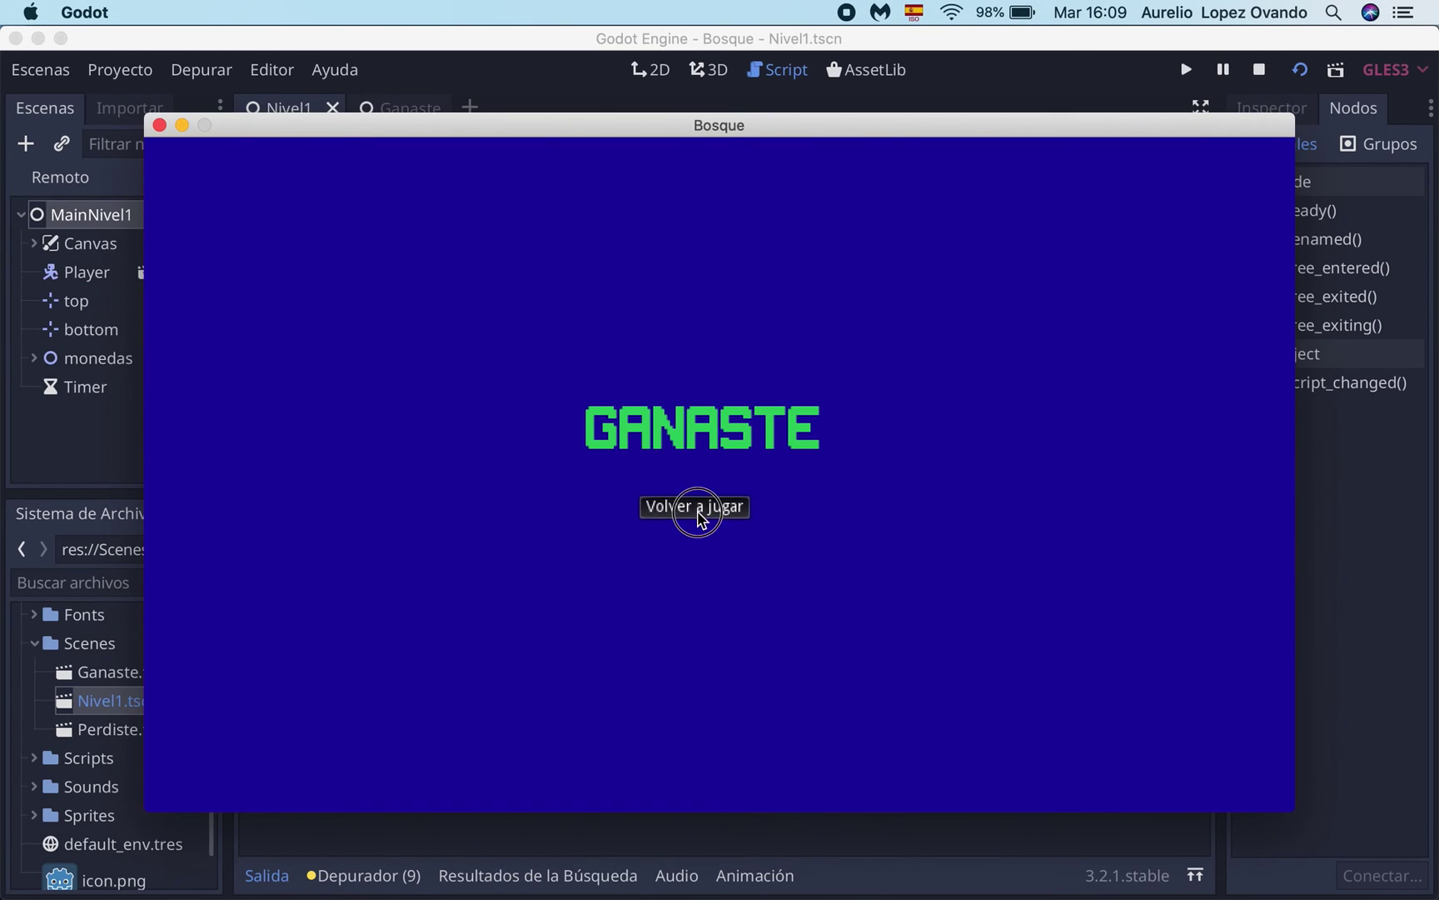
left_click(696, 510)
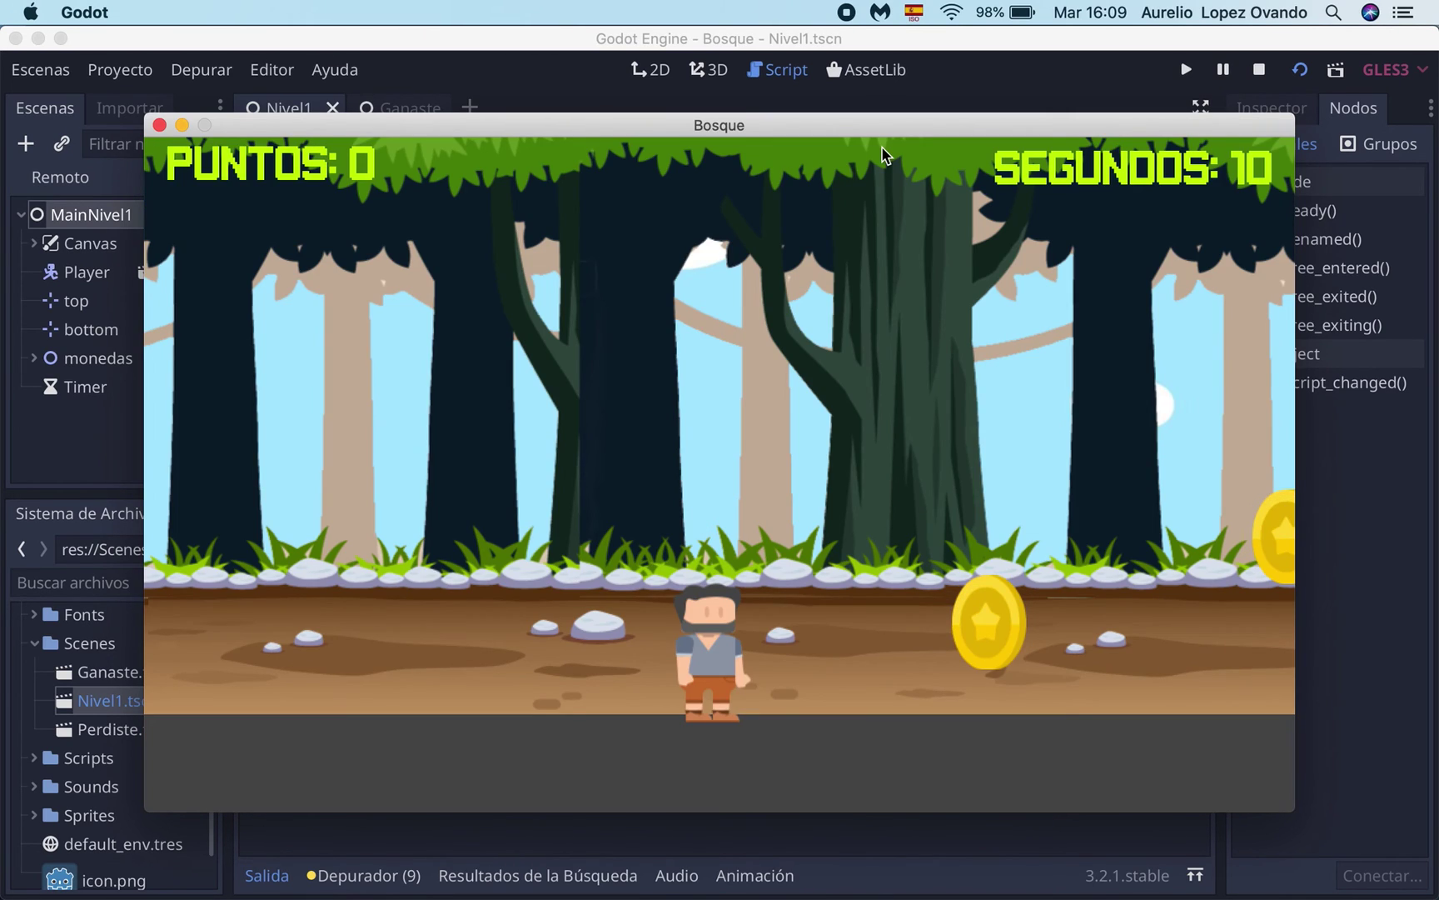
key("Right")
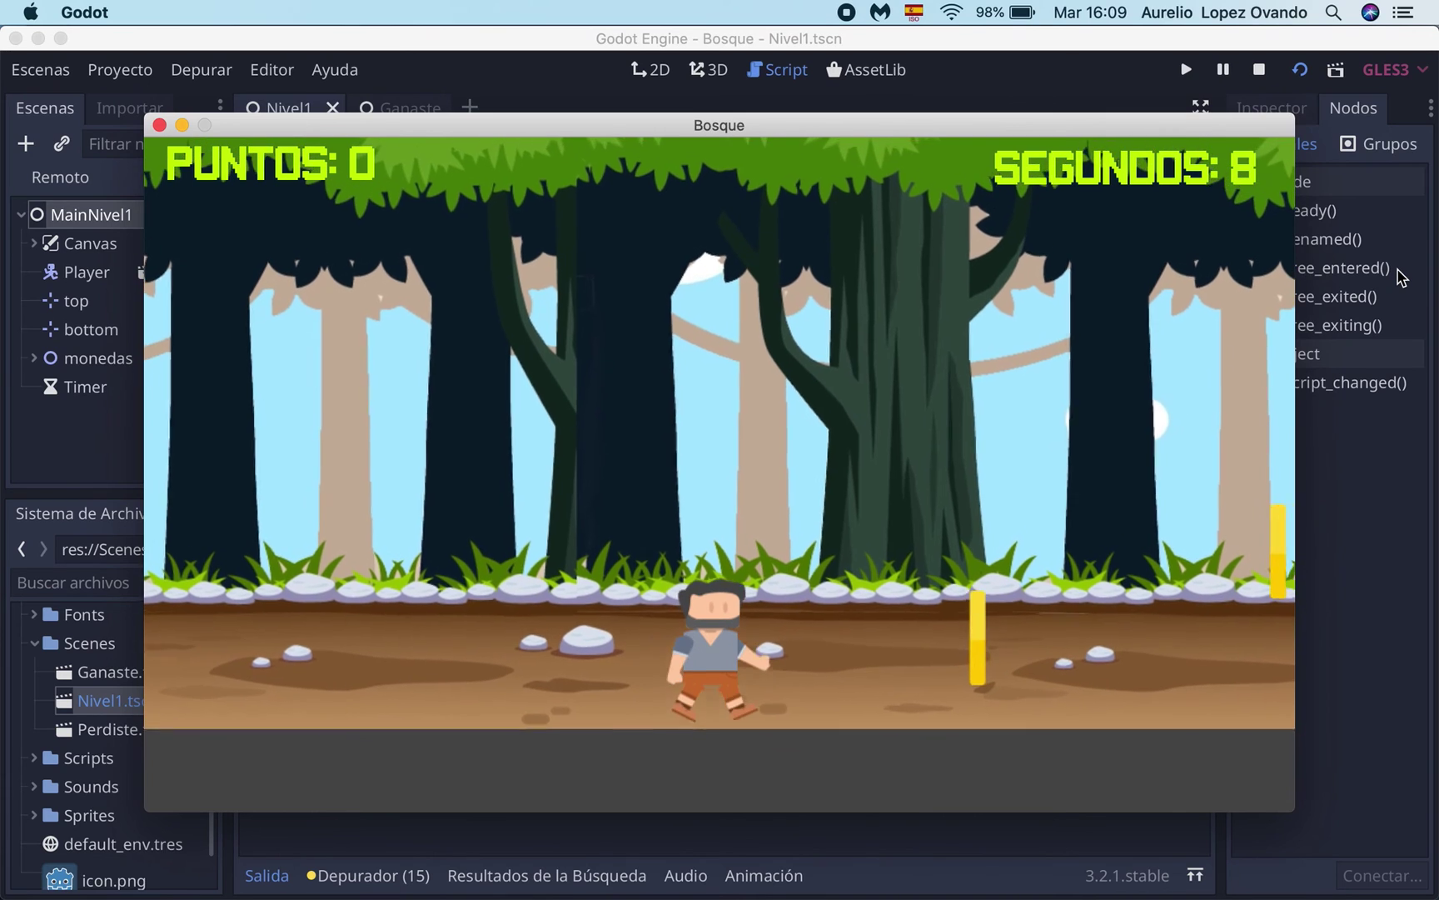
key("Right")
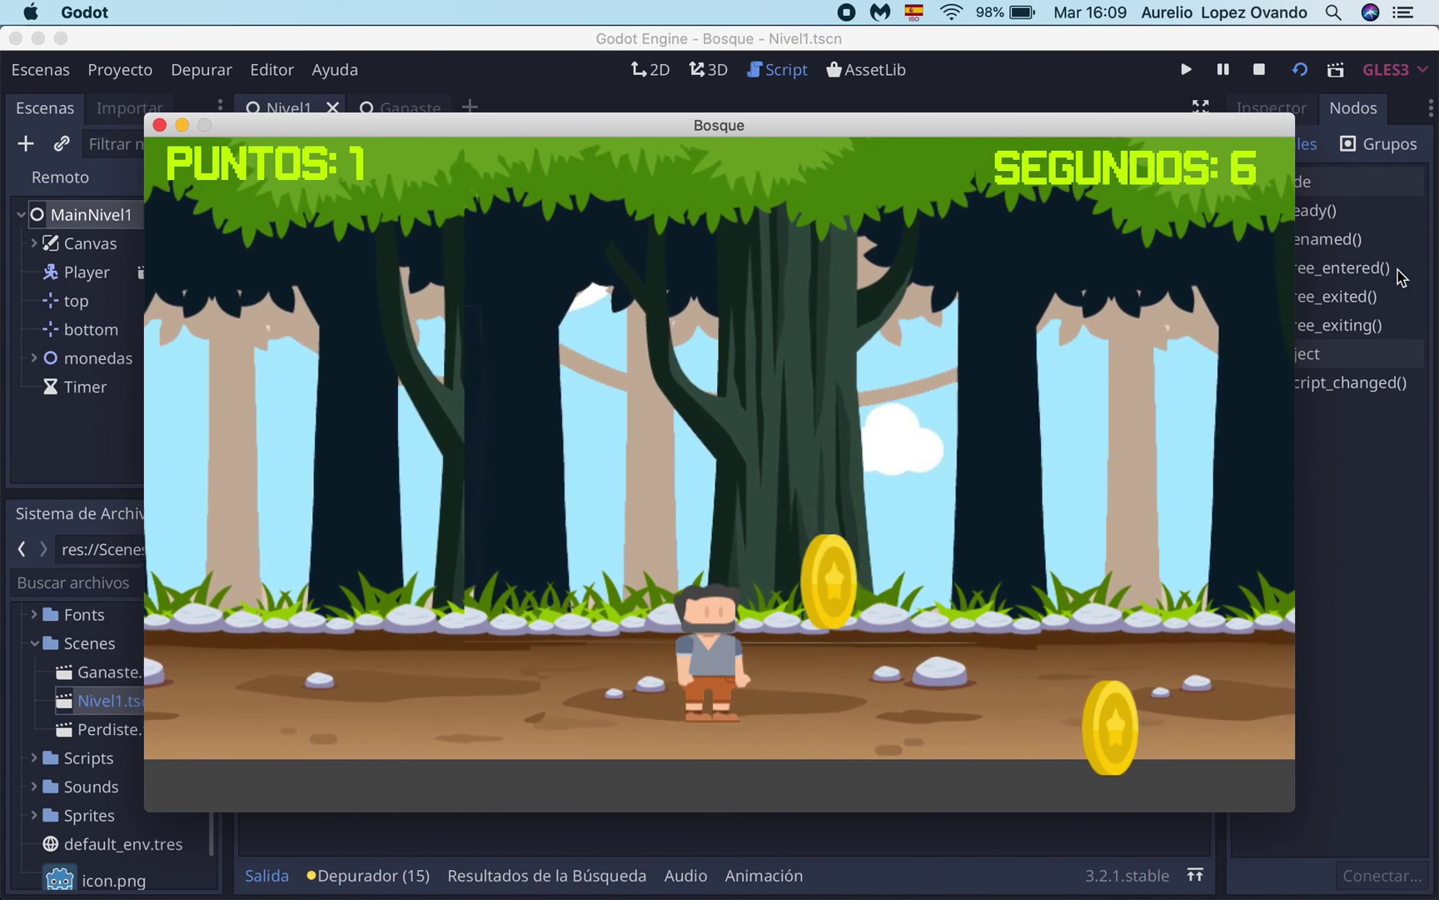
key("Right")
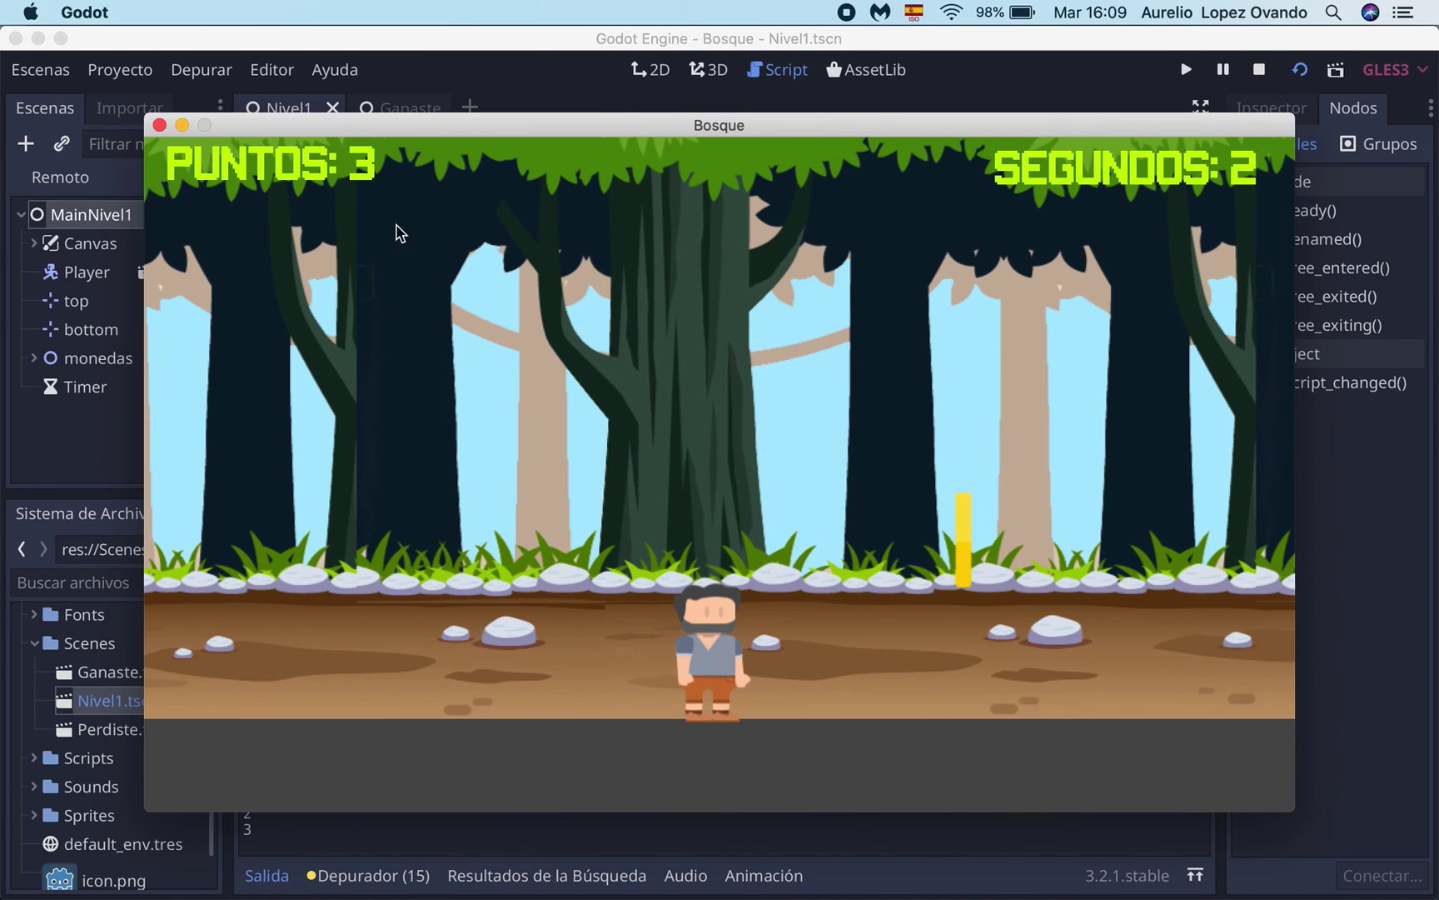
left_click(159, 126)
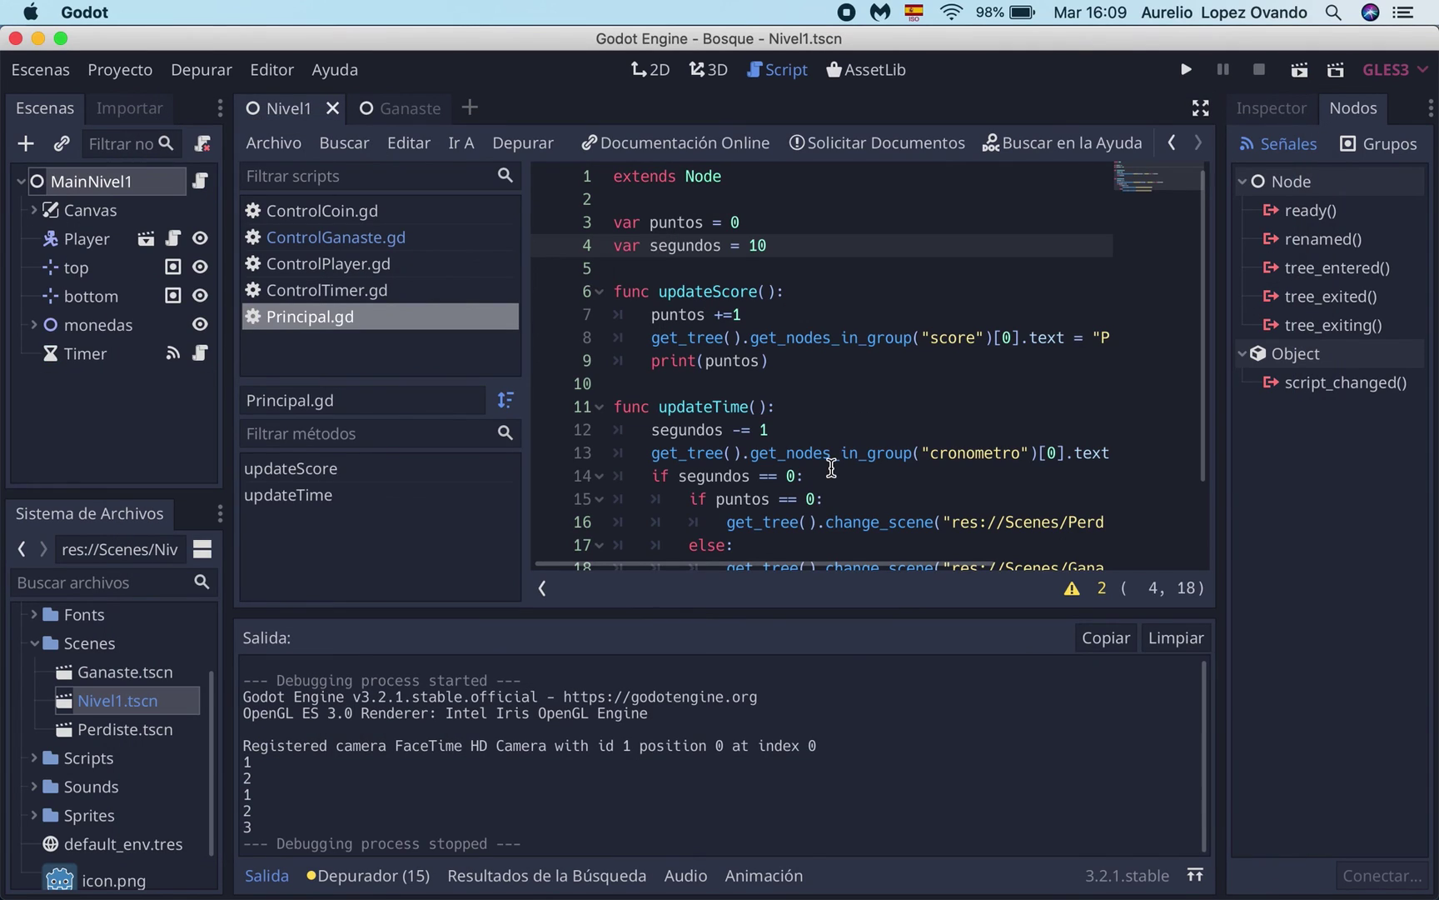